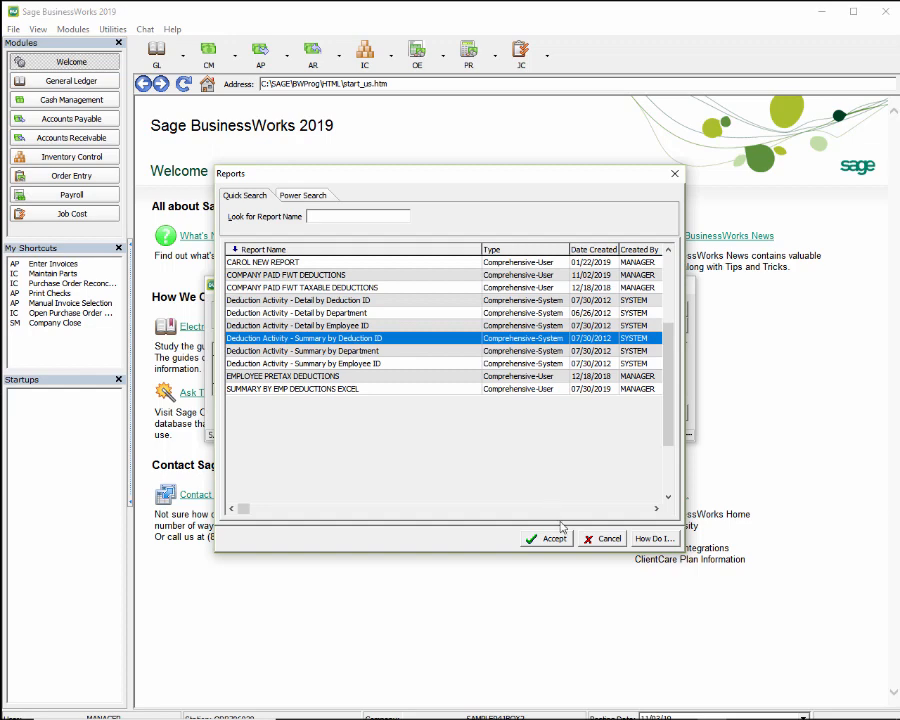
- Load the Deduction Activity - Summary by Deduction ID report and choose <PRDeduction> Range as its first filter field
click(547, 539)
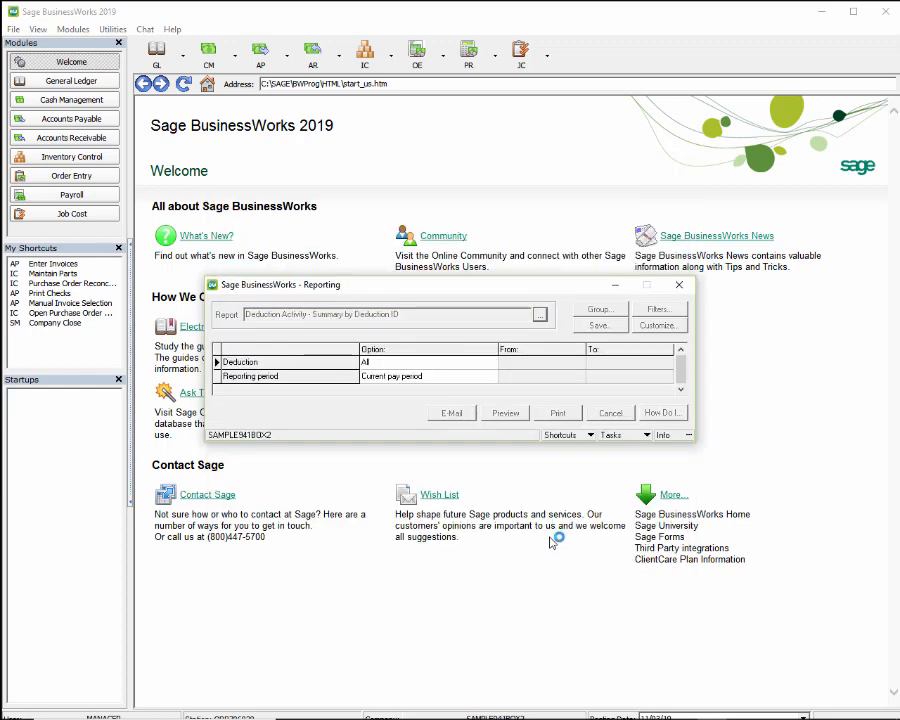
click(665, 311)
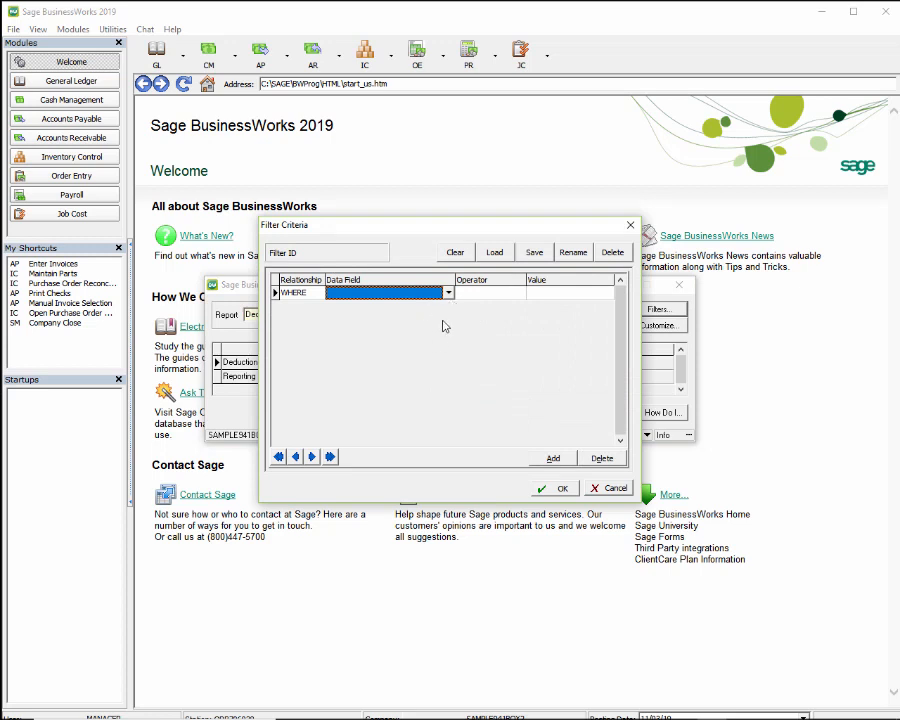
click(448, 293)
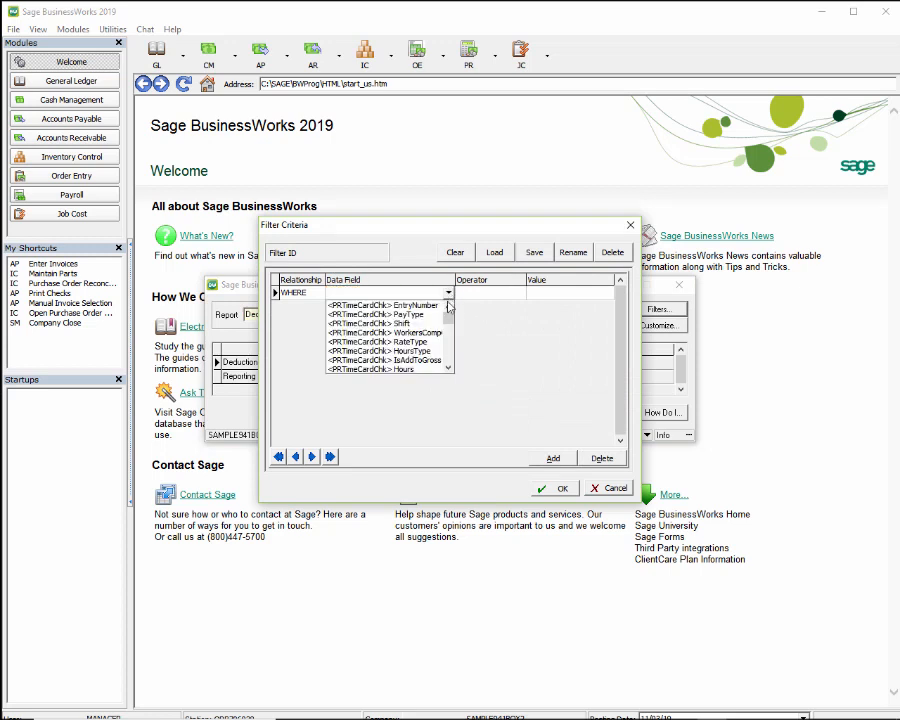
click(448, 368)
click(448, 368)
click(448, 368)
click(448, 368)
double_click(448, 368)
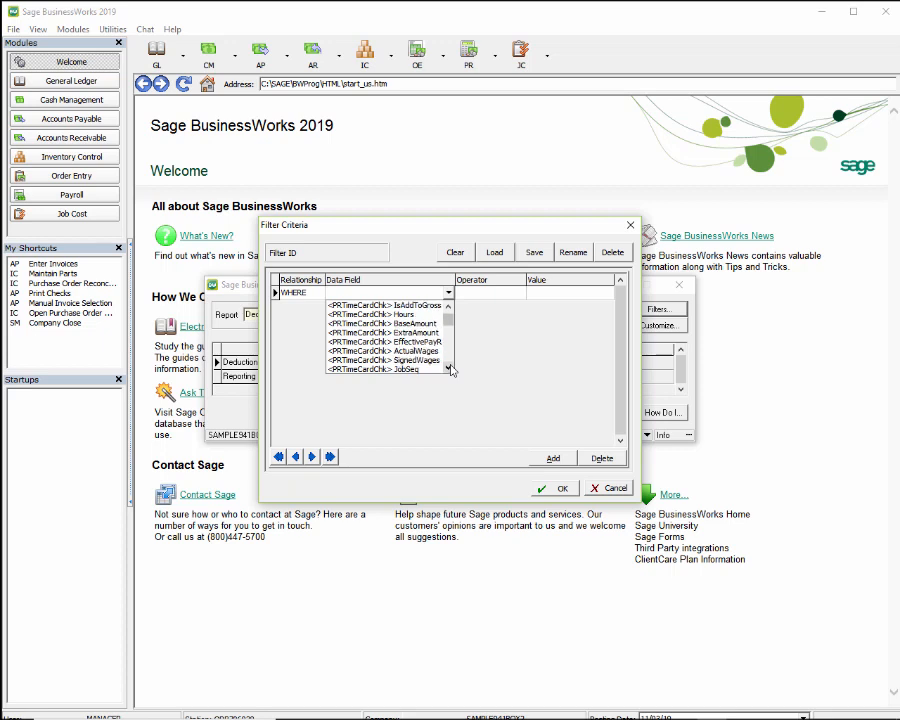
double_click(448, 368)
click(448, 368)
double_click(448, 368)
double_click(448, 368)
click(448, 368)
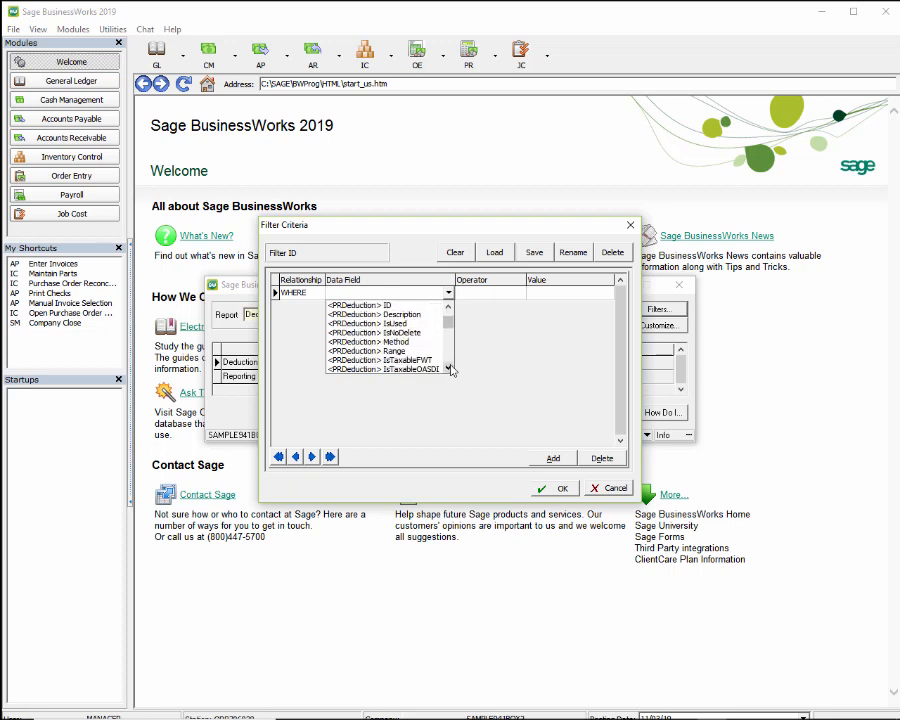
click(448, 368)
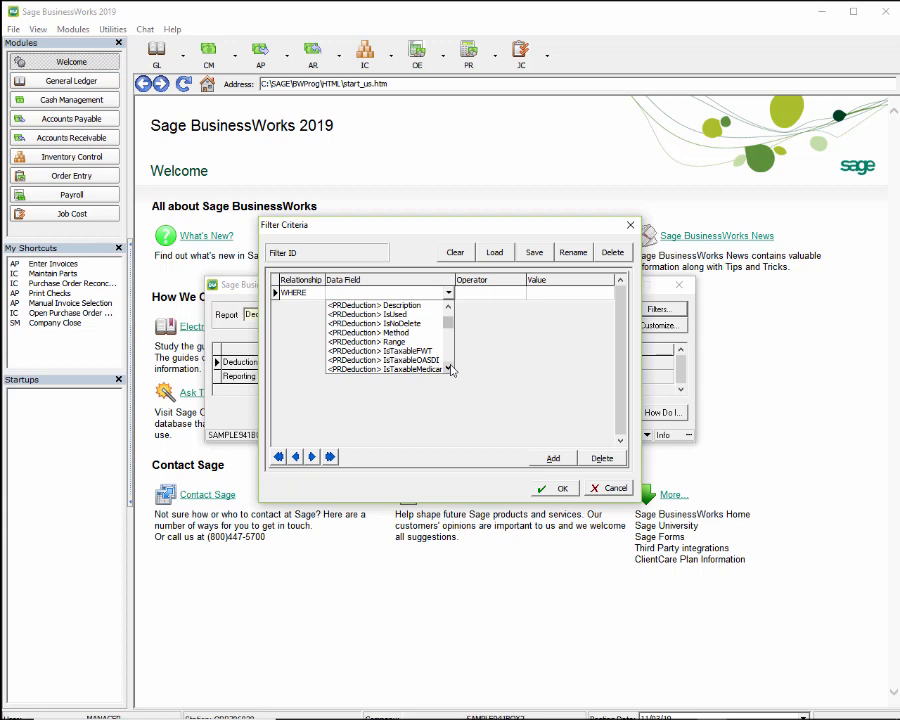
click(362, 341)
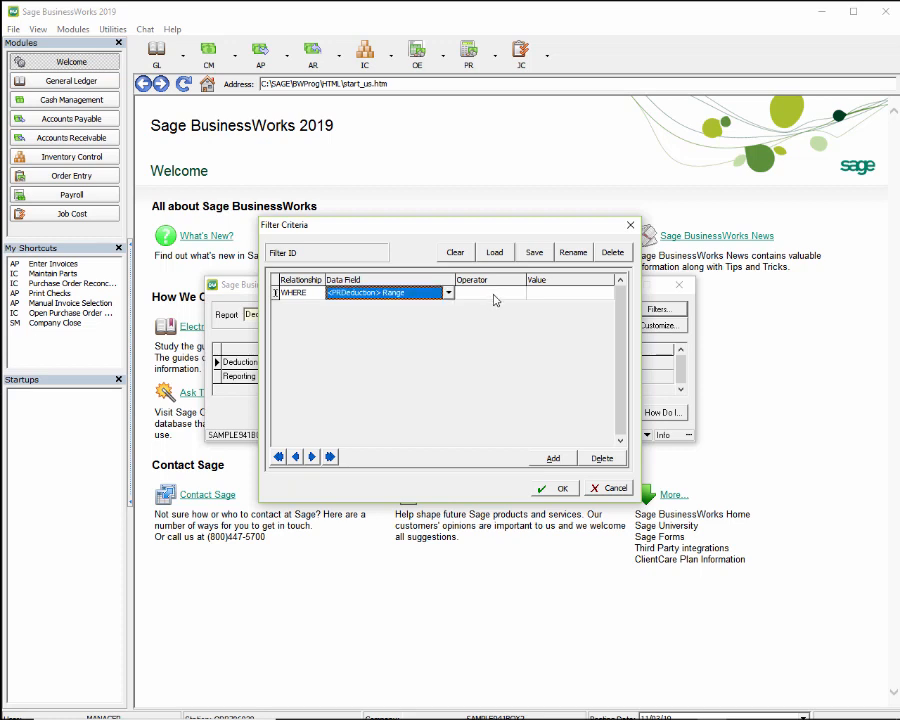
- Set the Range filter condition to Greater Than with a value of 1
click(502, 296)
click(521, 294)
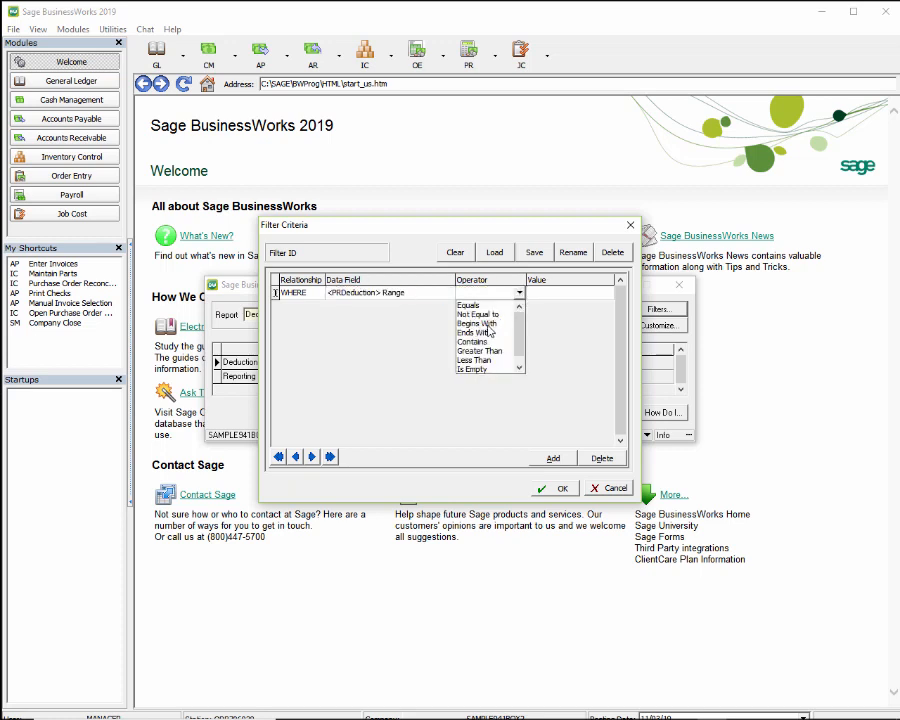
click(486, 352)
click(559, 297)
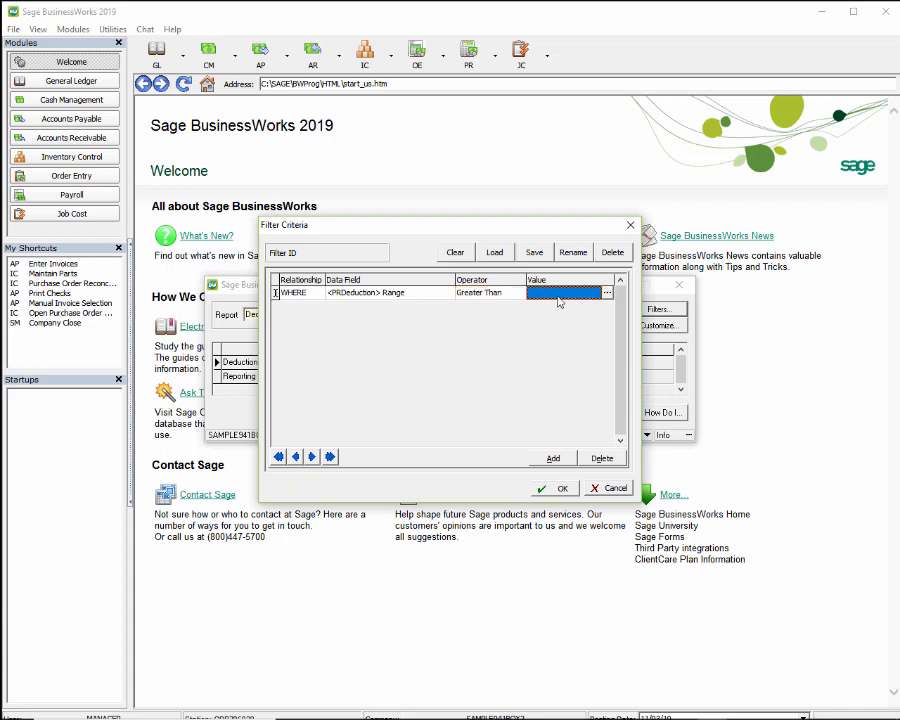
text(1)
- Add a second filter condition joined by AND on the <PRDeduction> IsTaxableFWT field
click(552, 459)
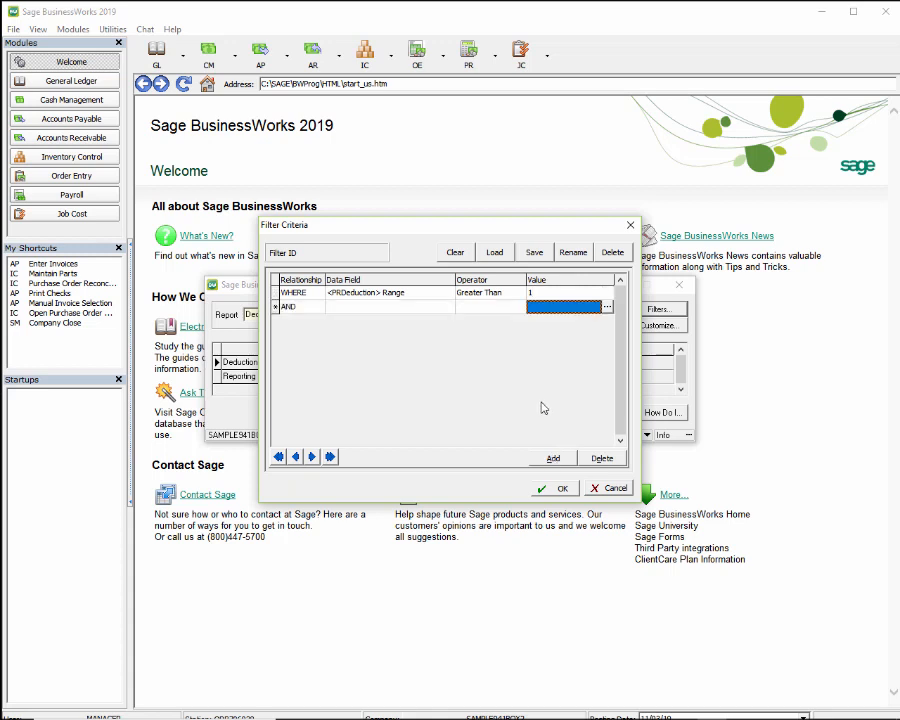
click(451, 310)
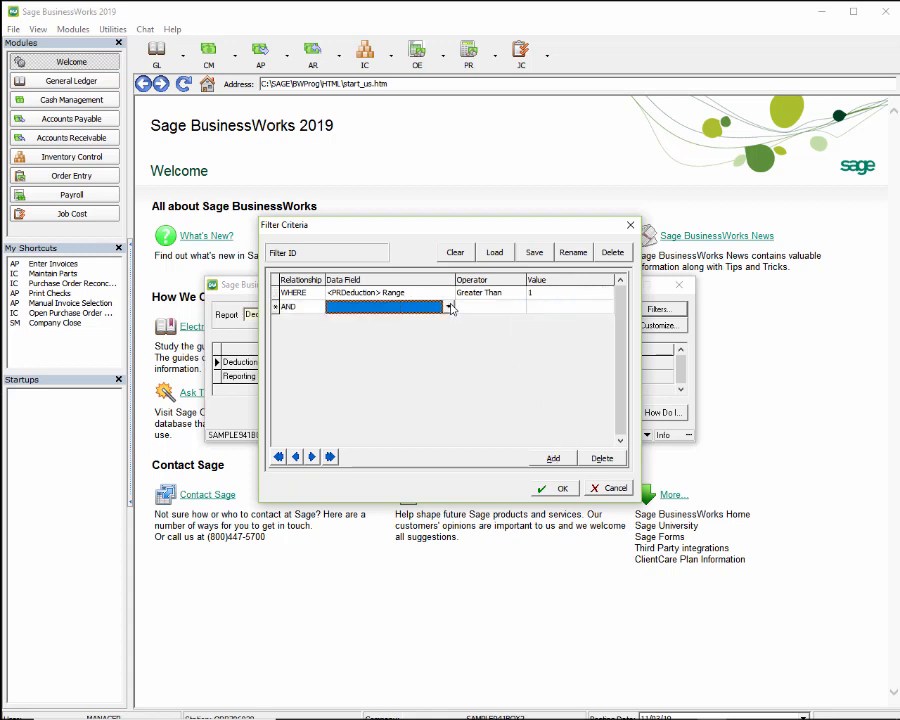
click(451, 310)
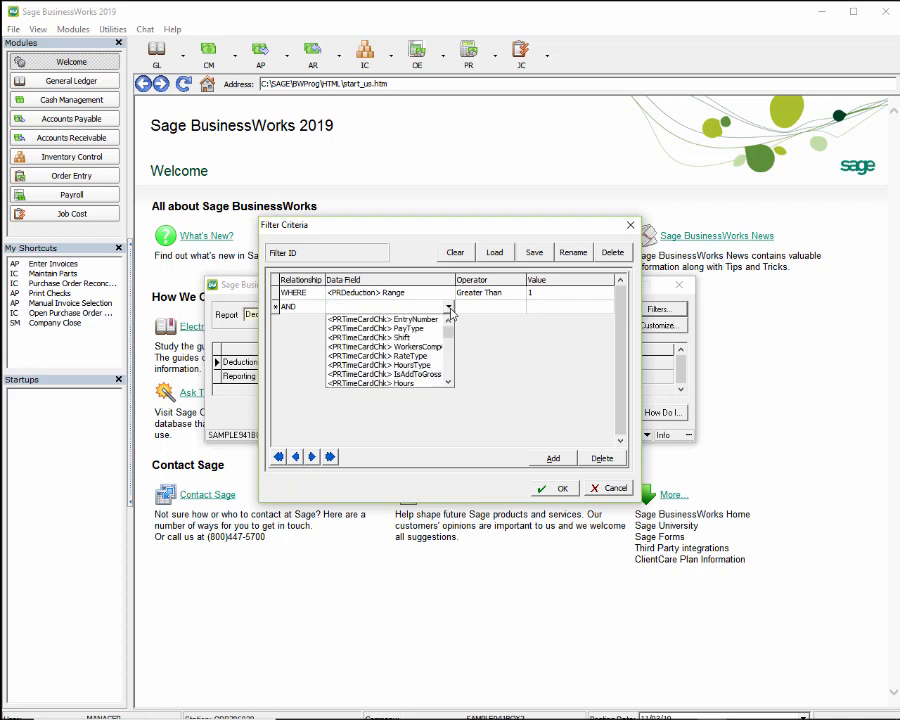
scroll(448, 380, down, 3)
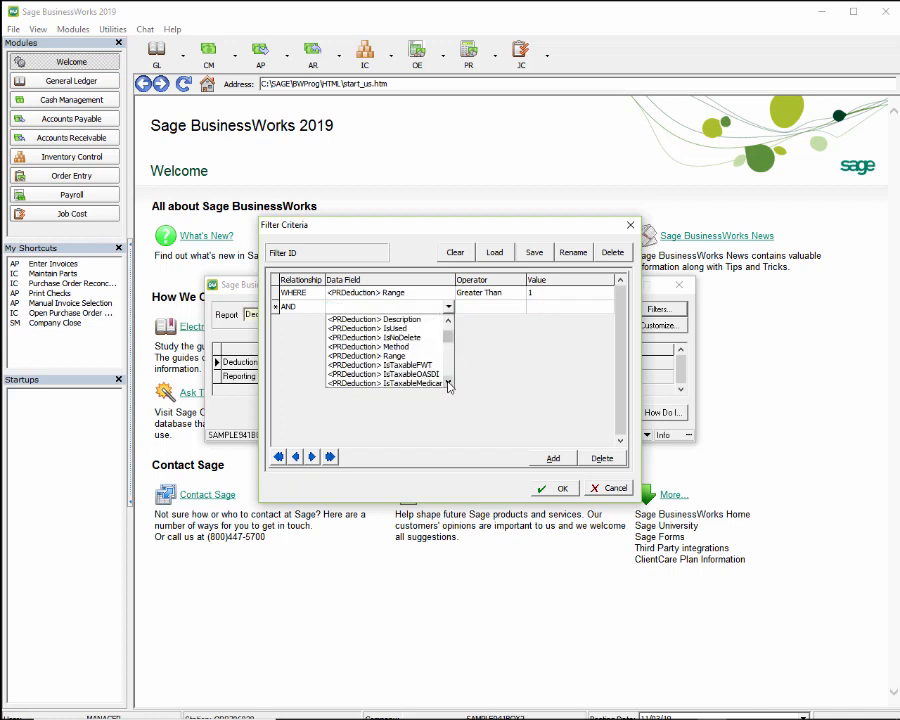
click(400, 365)
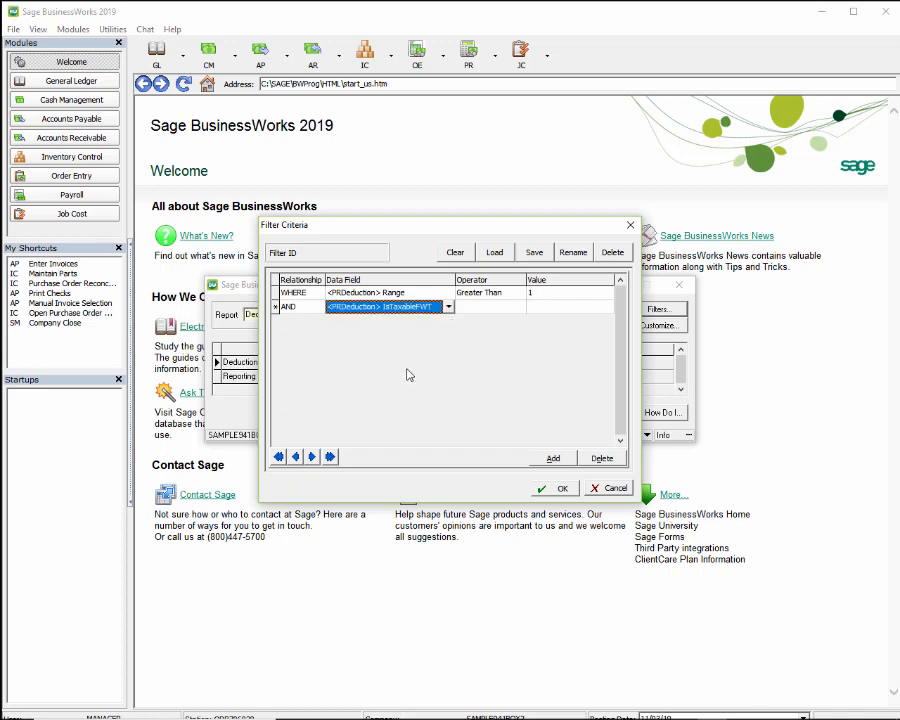
- Set the IsTaxableFWT condition to Equals F and accept the filter criteria
click(497, 308)
click(496, 306)
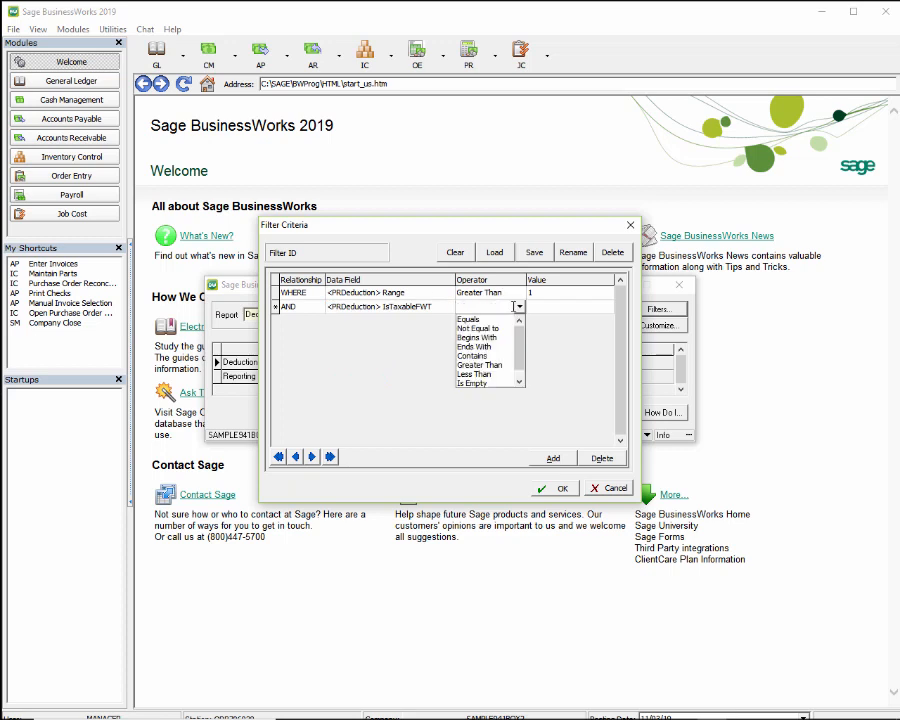
click(493, 319)
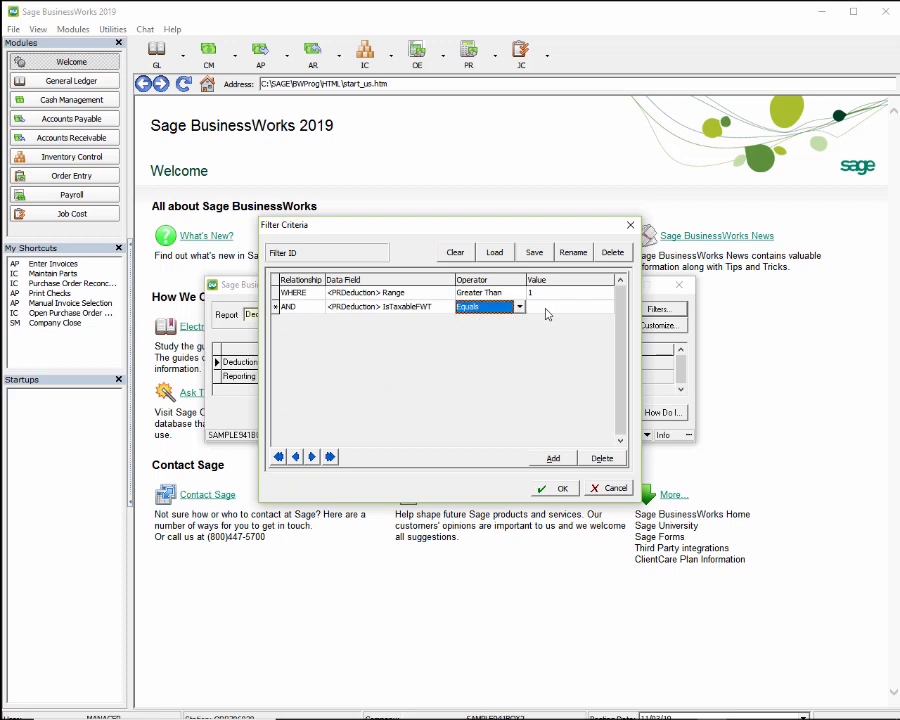
click(556, 307)
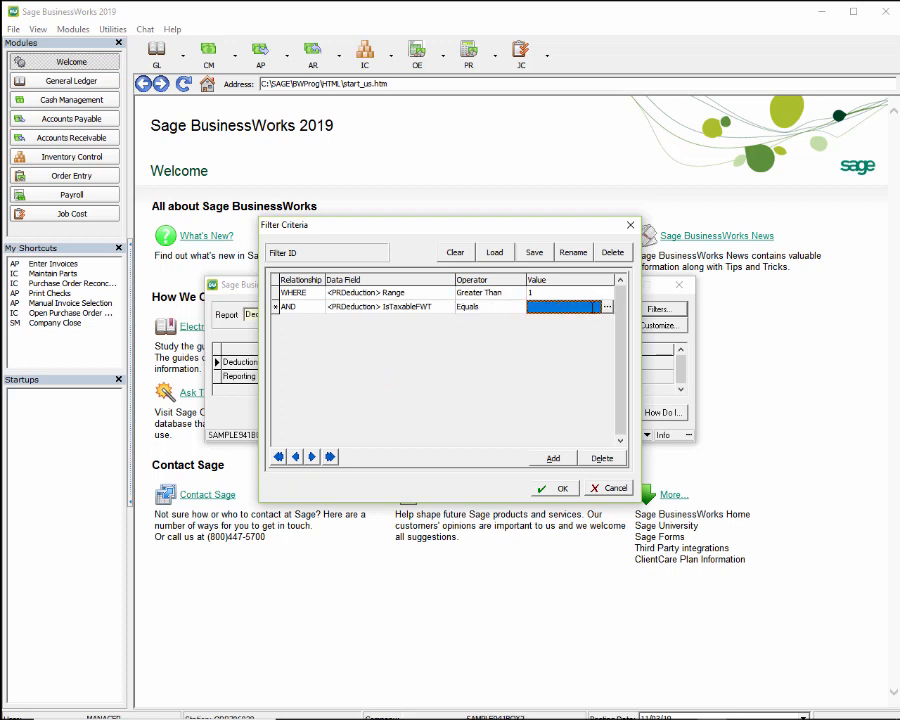
click(606, 307)
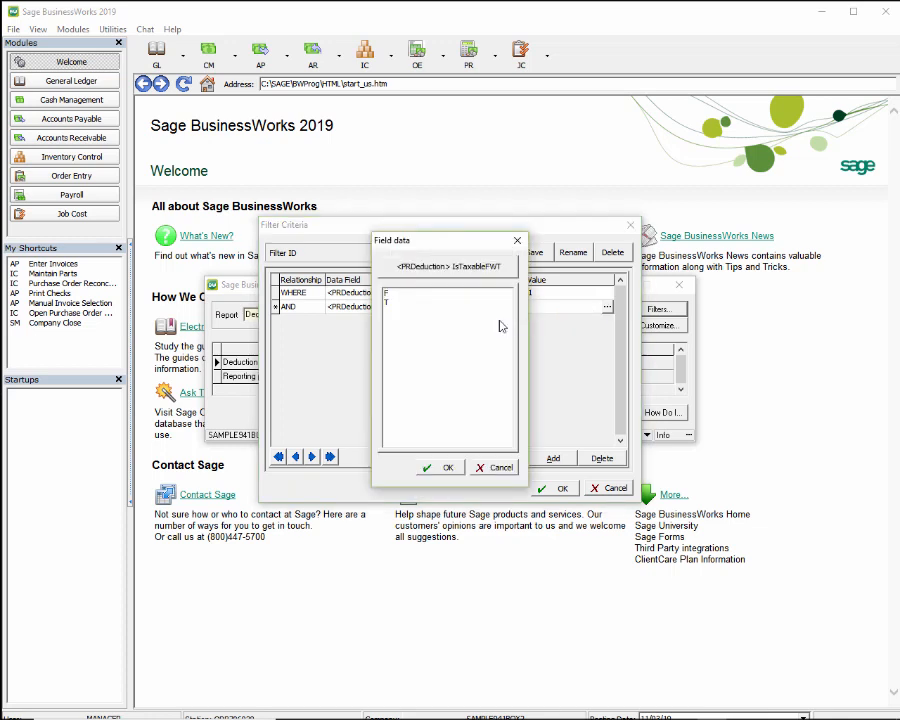
double_click(405, 296)
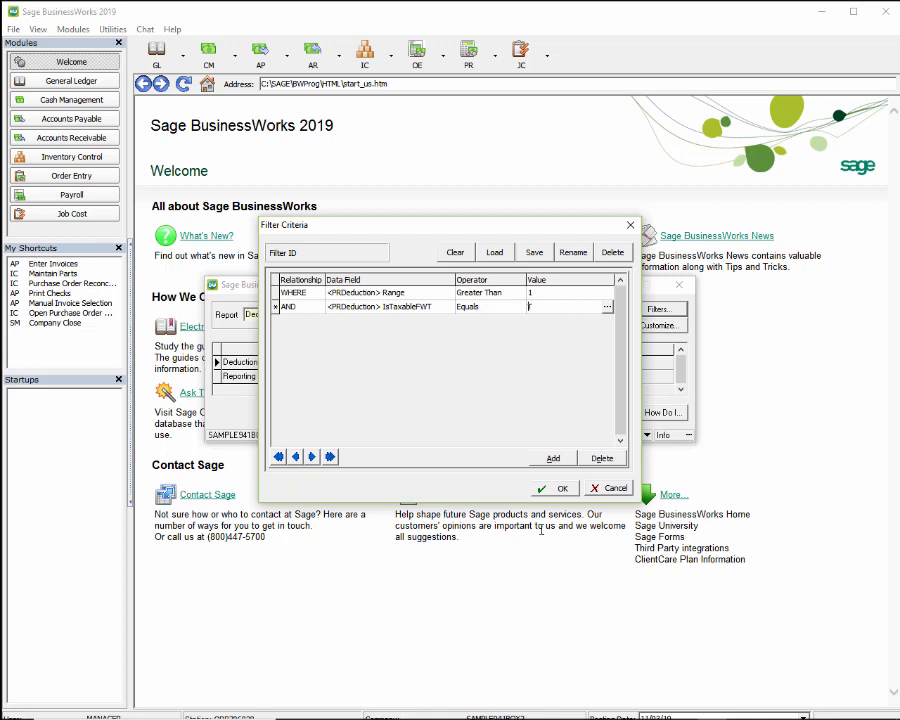
click(557, 488)
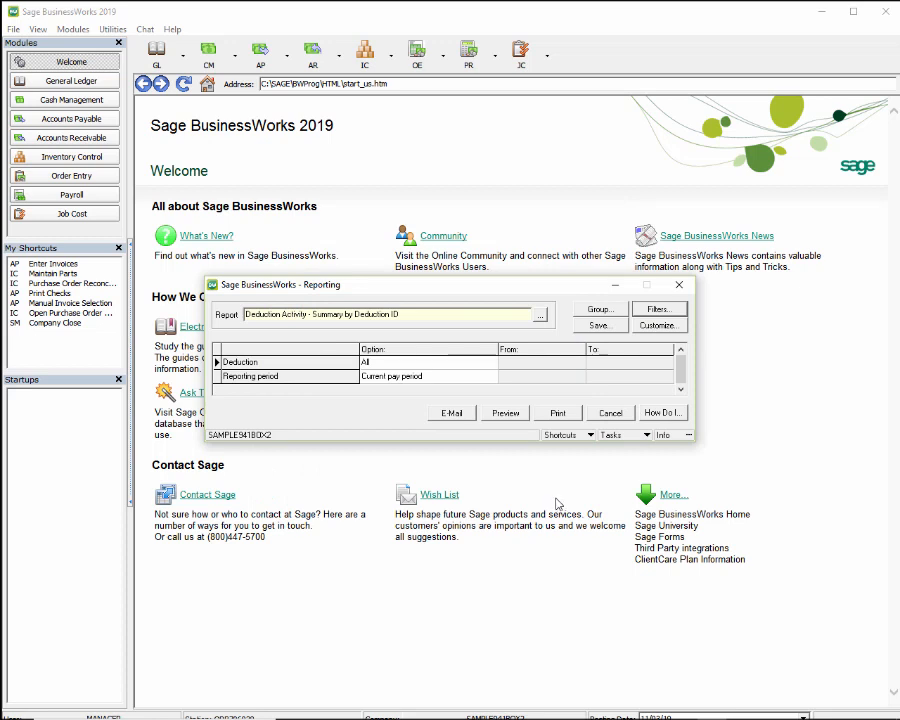
- Save the filtered report under the name COMPANY PAID FWT TAXABLE DEDUCTIONS
click(598, 329)
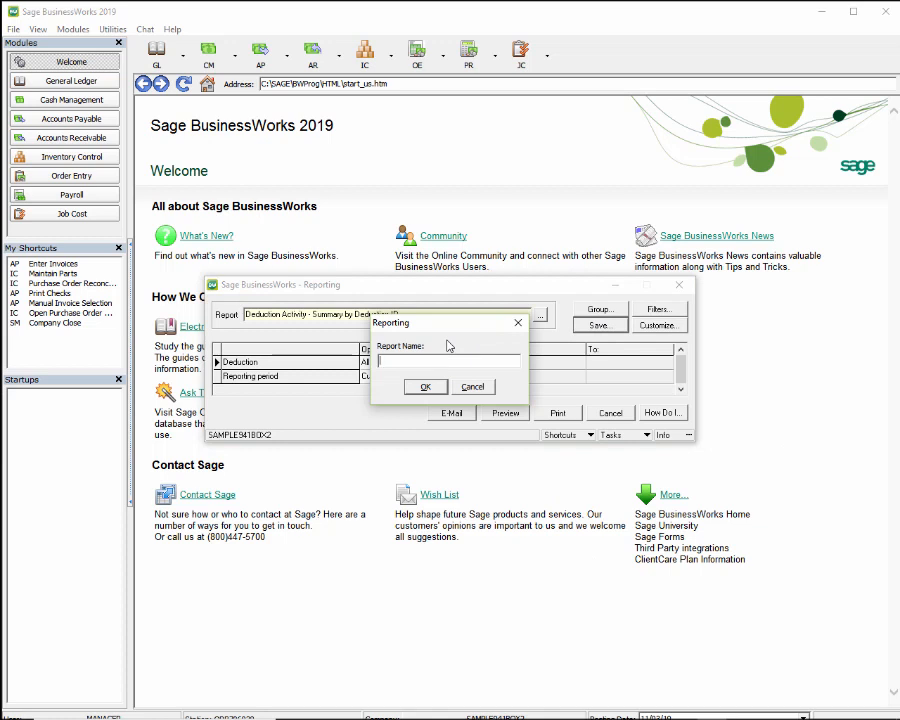
text(COMPANY )
text(PAID FWT TAXABLE DEDUCTIONS)
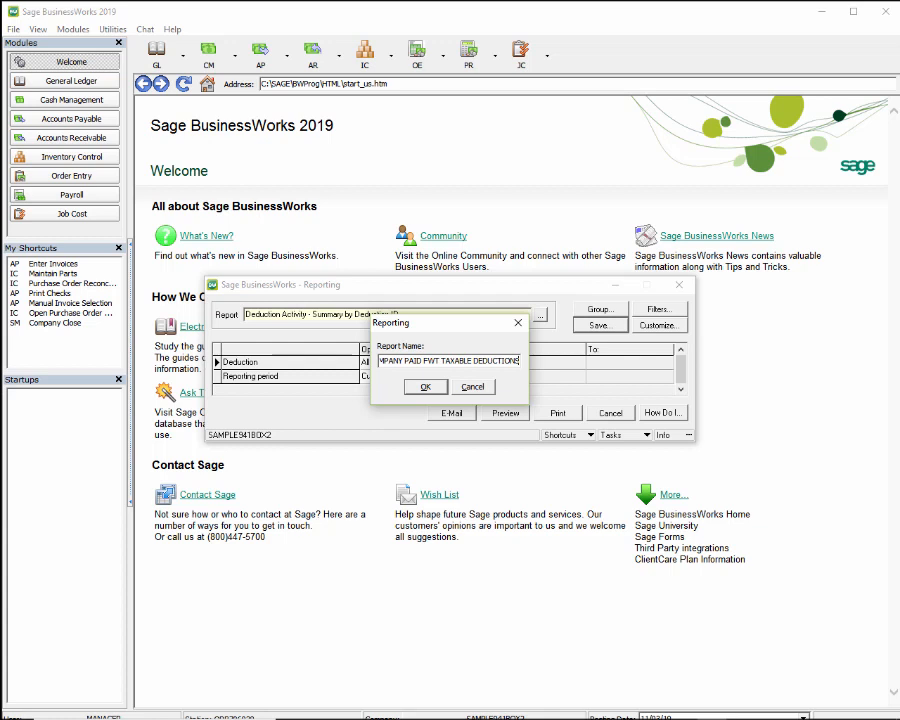
key(Return)
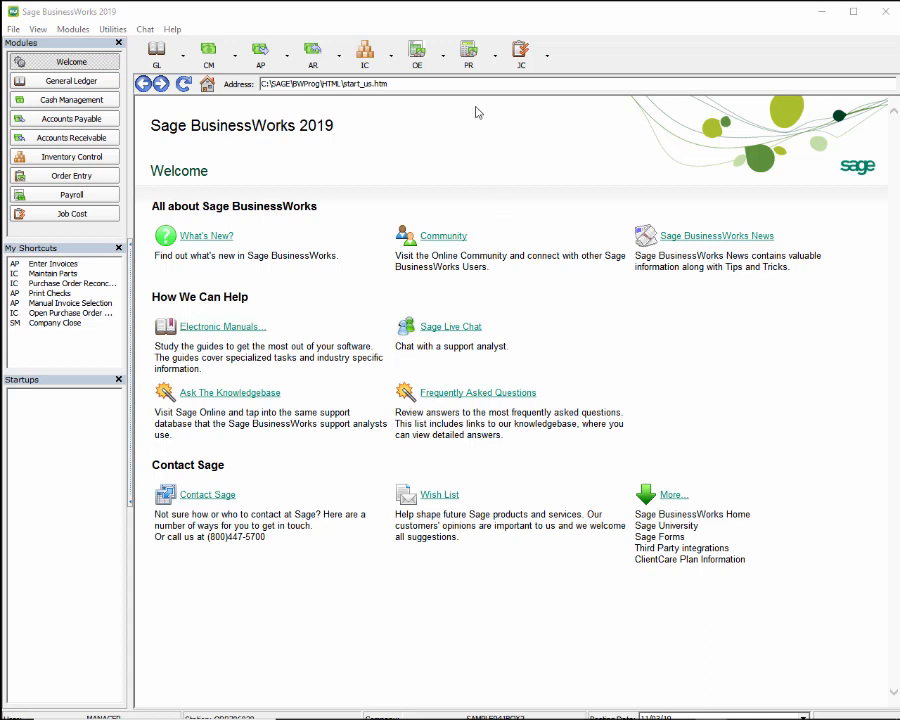
- Open the payroll deduction activity reports and load Deduction Activity - Summary by Deduction ID
click(489, 69)
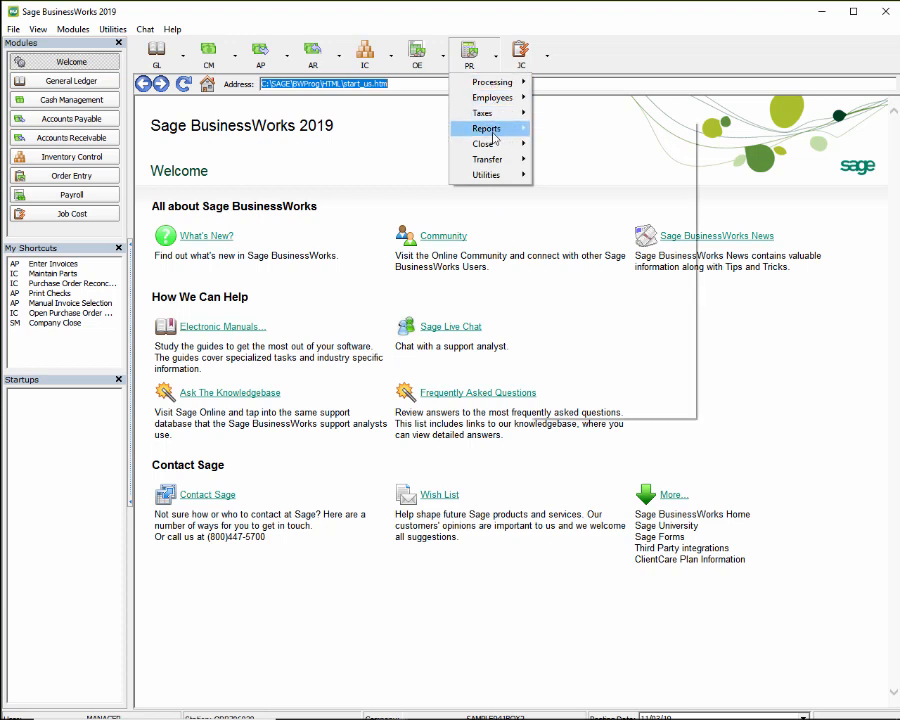
mouse_move(488, 128)
mouse_move(600, 298)
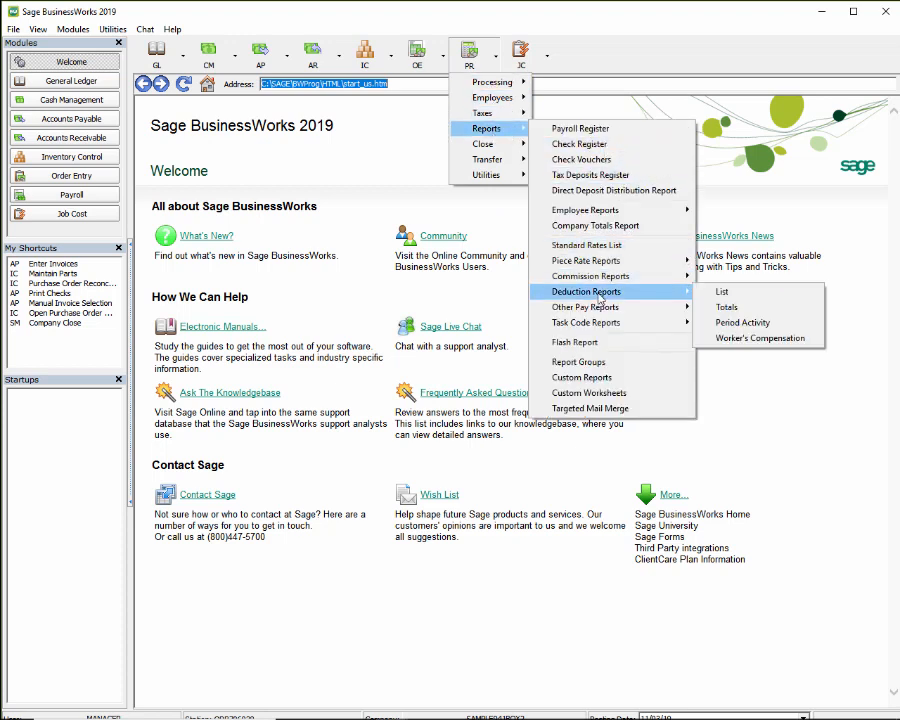
click(785, 292)
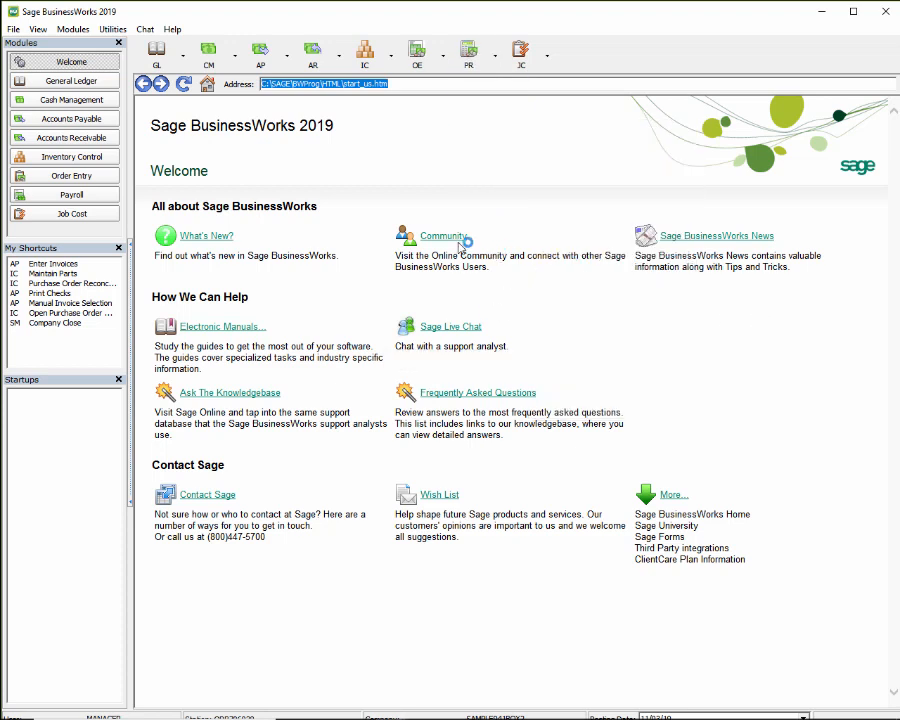
click(540, 314)
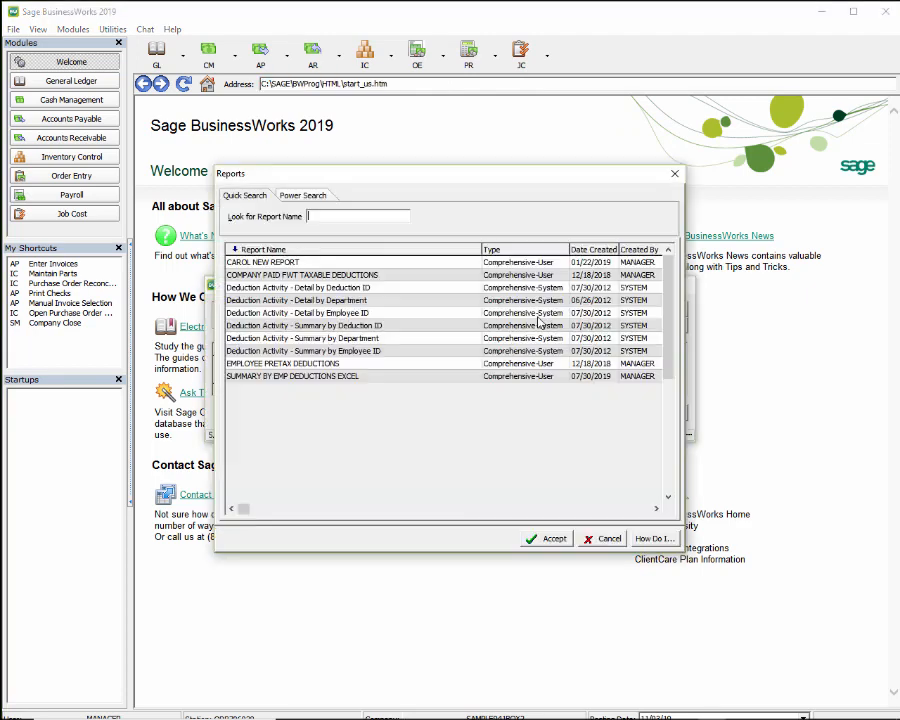
click(307, 326)
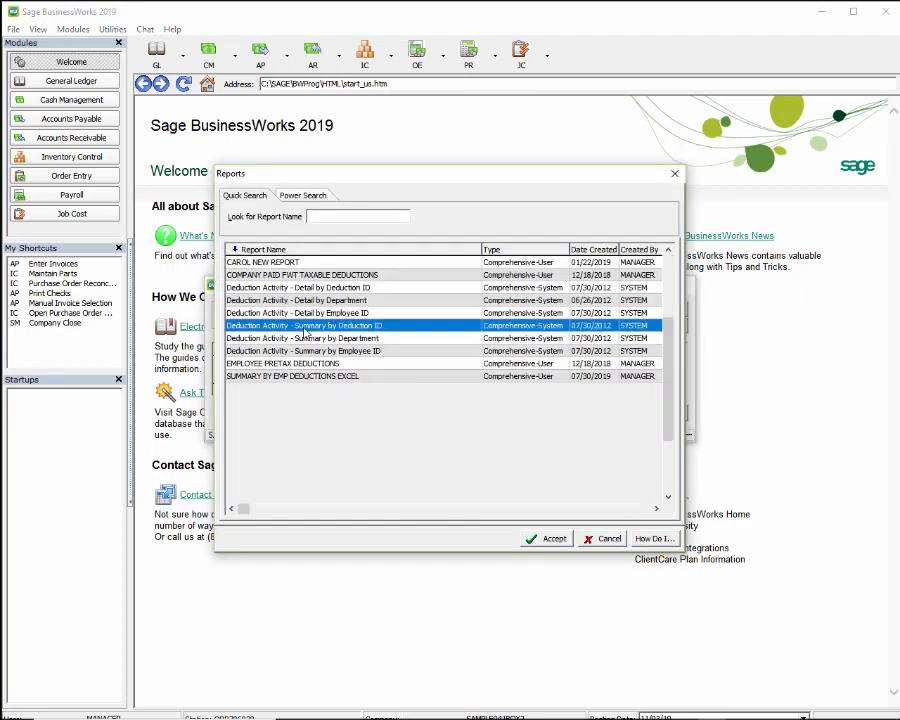
click(548, 538)
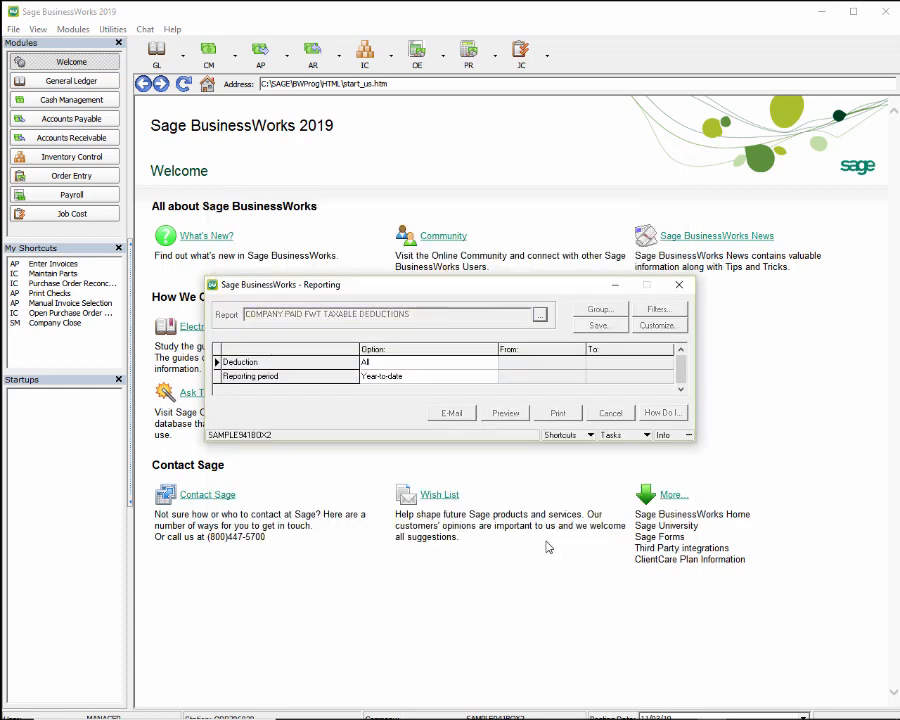
- Start the report's filter criteria with a WHERE condition on the <PRDeduction> Range field
click(659, 311)
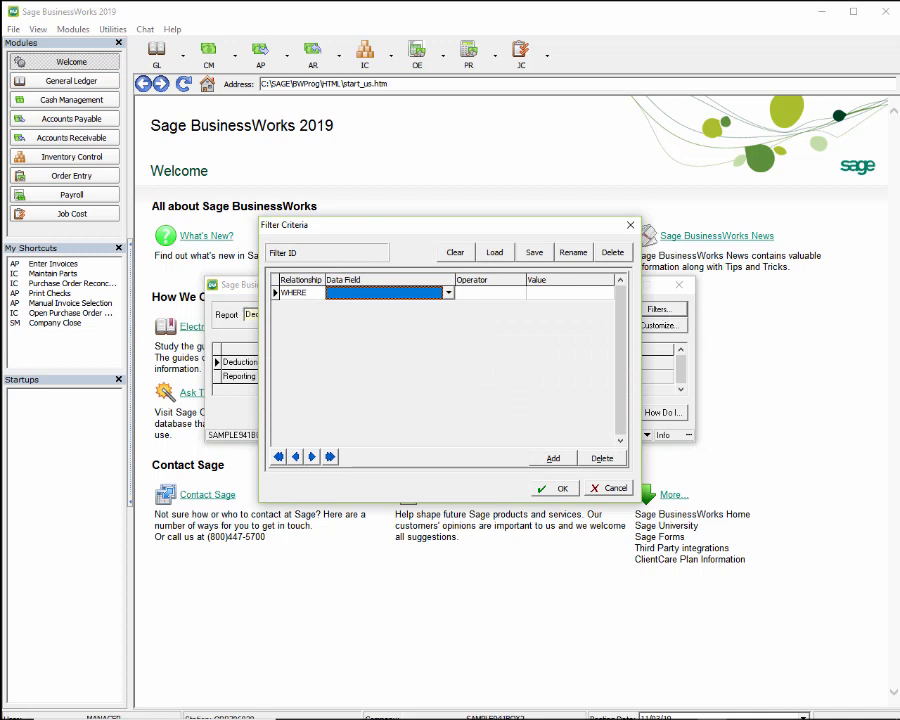
click(449, 293)
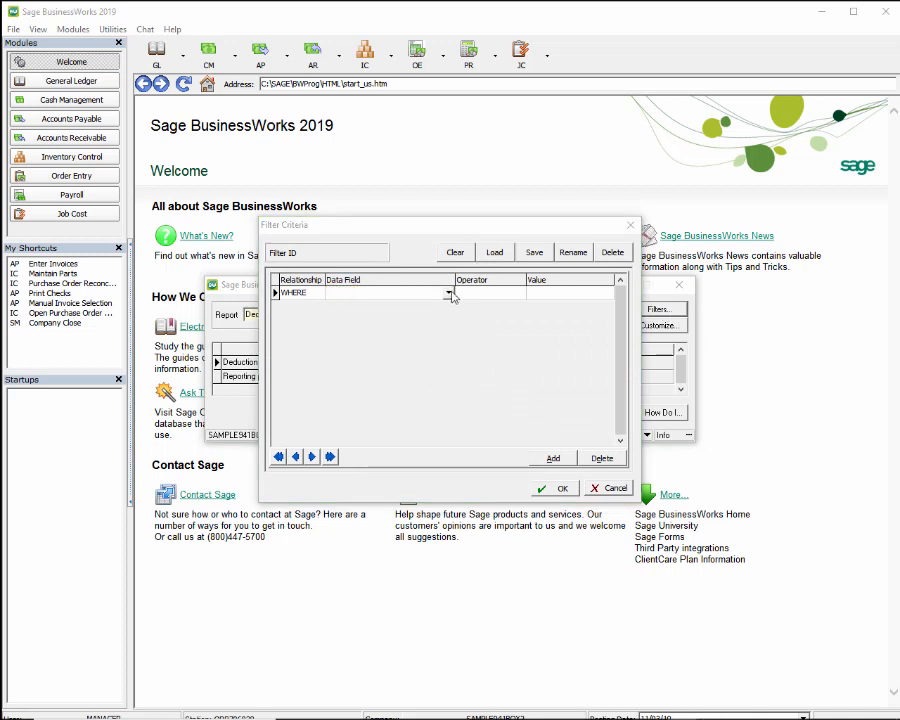
click(449, 293)
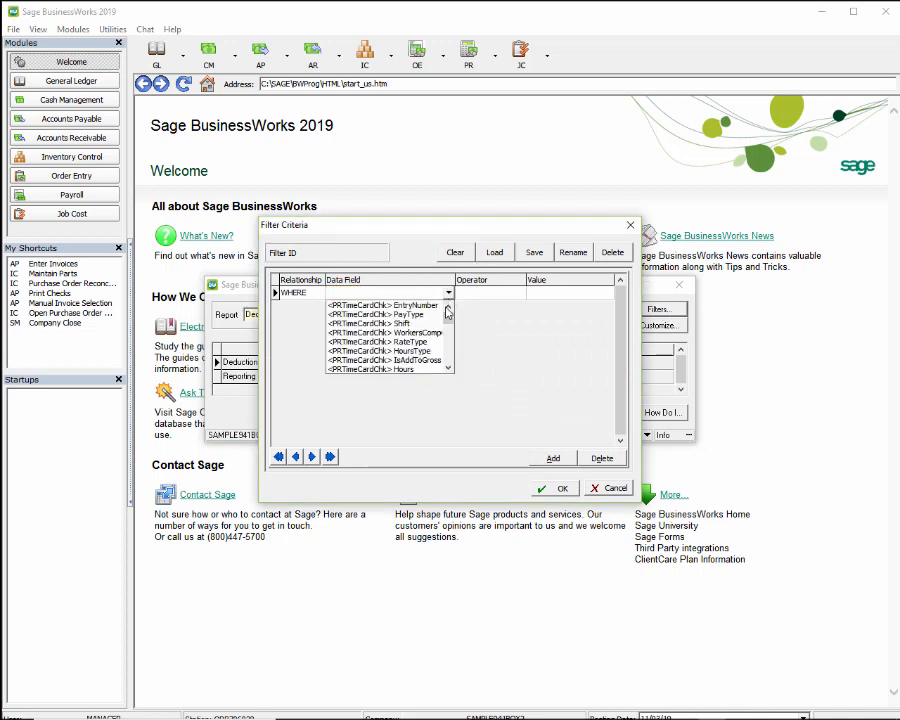
click(449, 368)
click(449, 368)
click(449, 369)
click(449, 369)
click(449, 369)
click(449, 369)
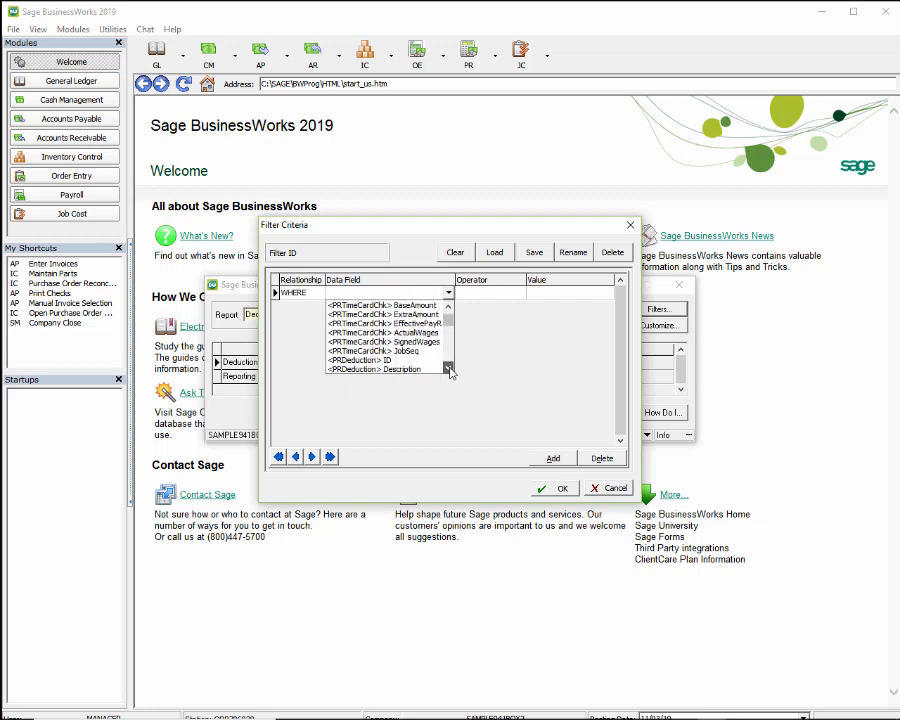
click(449, 369)
click(449, 369)
click(449, 369)
click(449, 369)
click(449, 369)
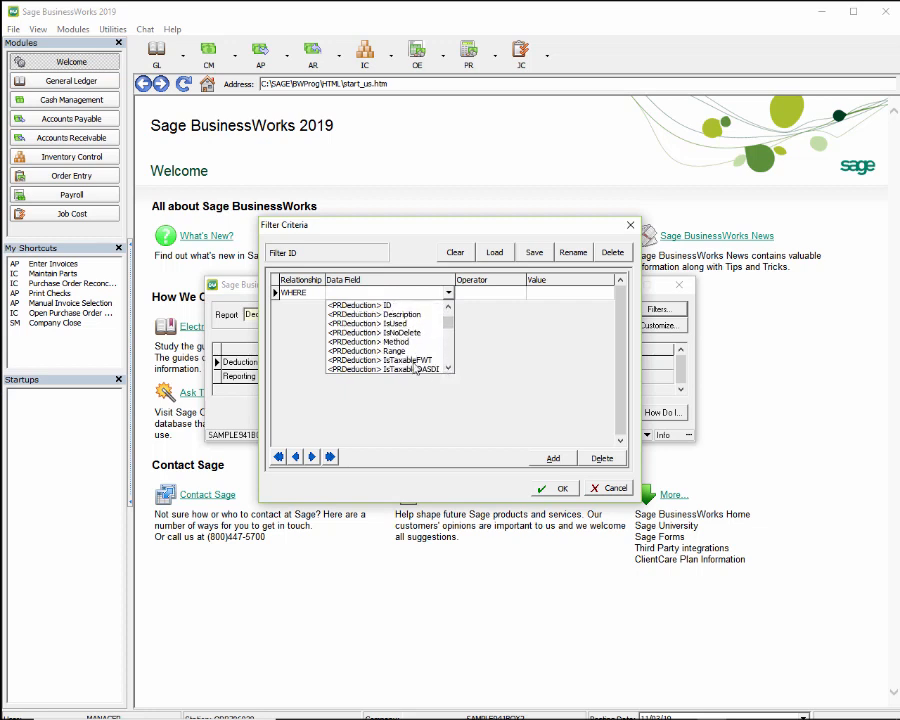
click(380, 350)
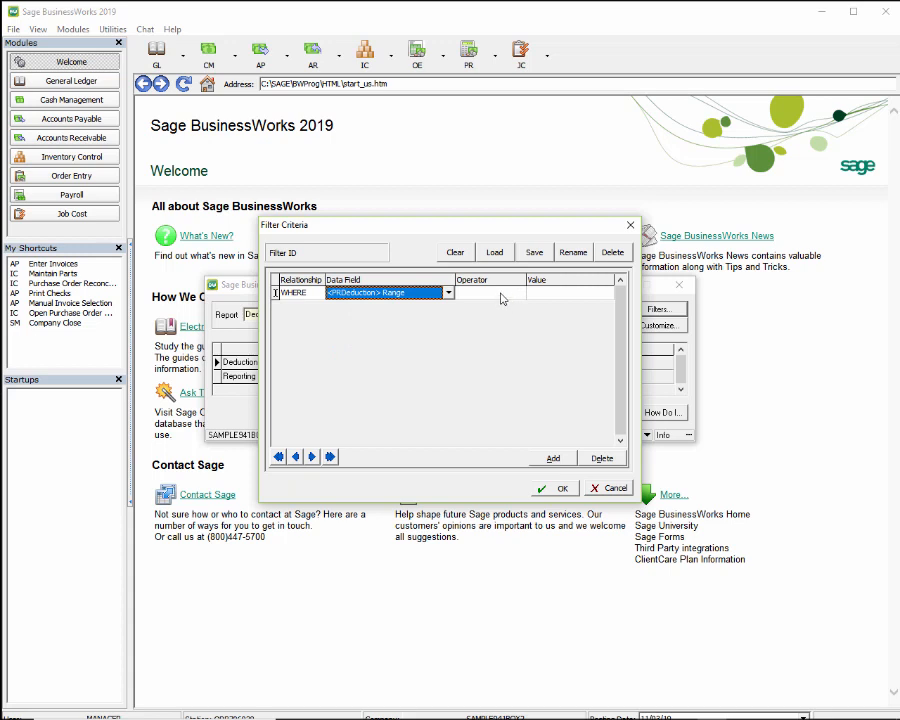
- Complete the <PRDeduction> Range condition with the operator Less Than and the value 2
click(500, 293)
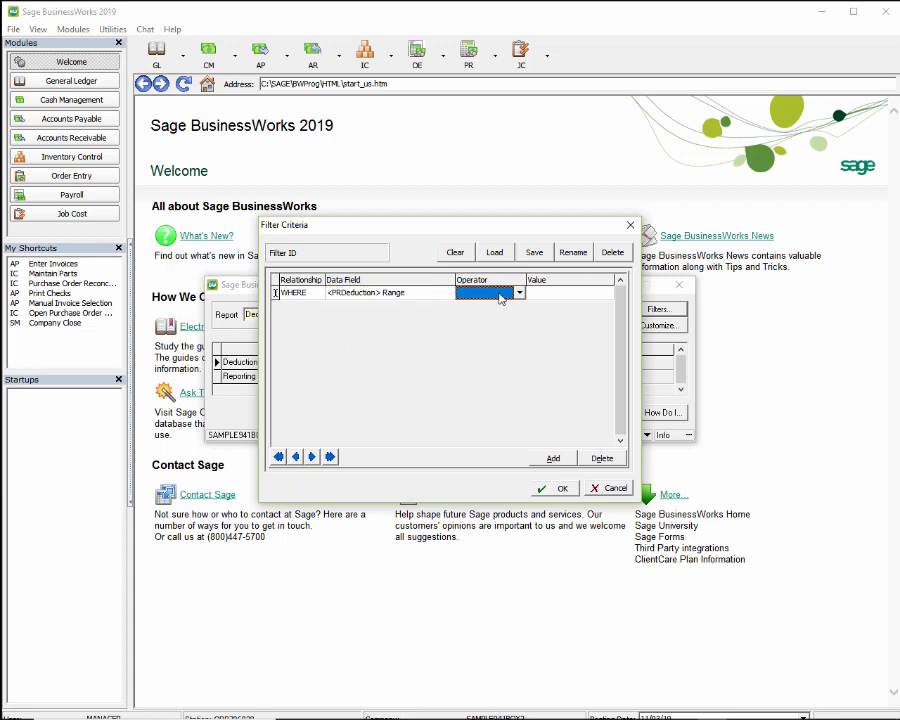
click(518, 293)
click(535, 413)
click(563, 293)
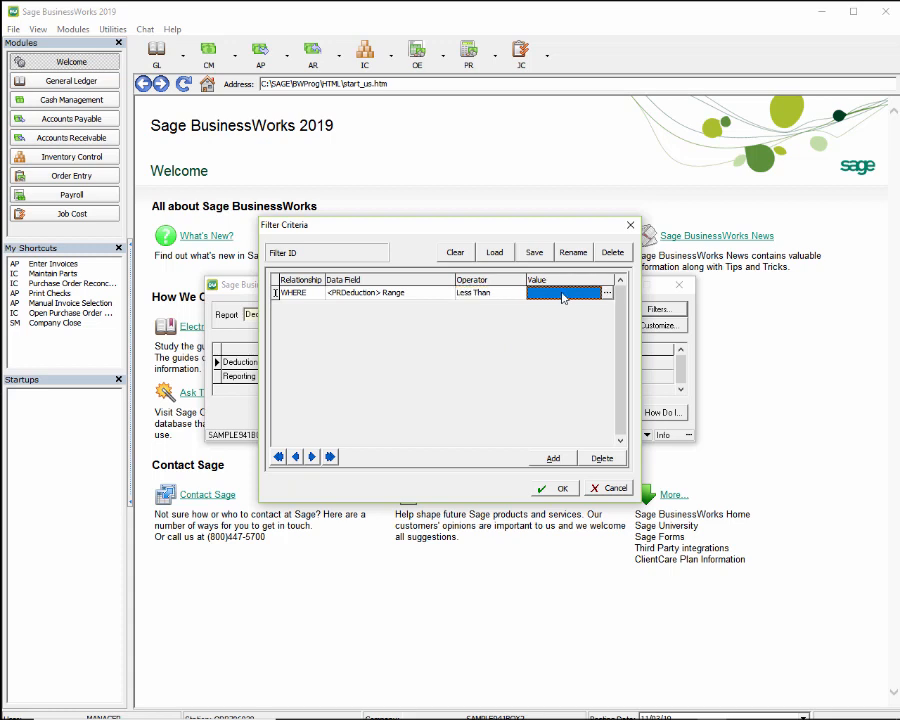
text(2)
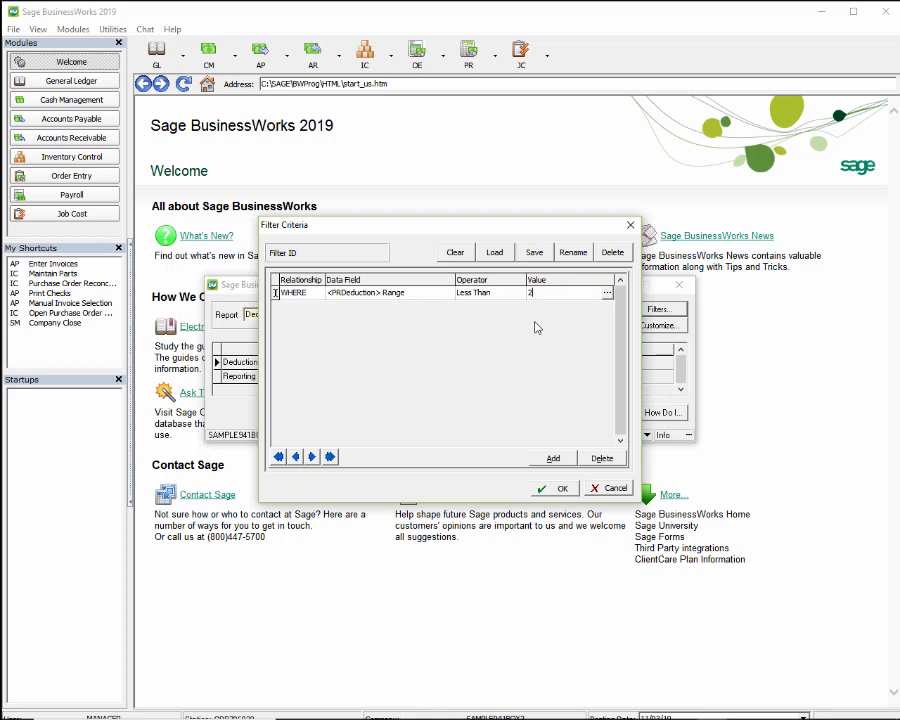
- Add an AND condition to the filter on the <PRDeduction> IsTaxableFWT field
click(553, 457)
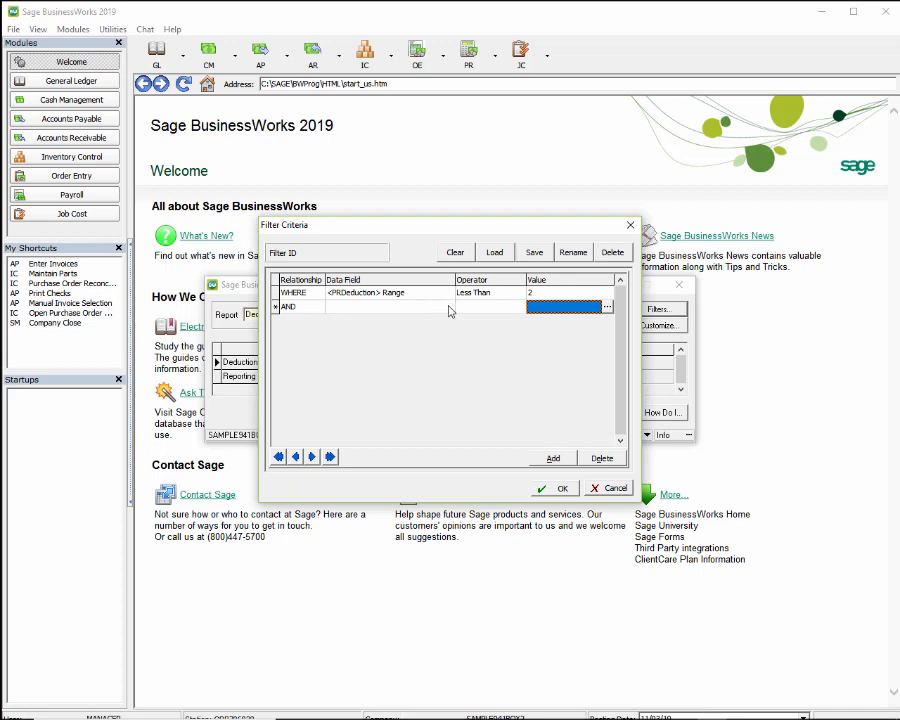
click(448, 309)
click(449, 308)
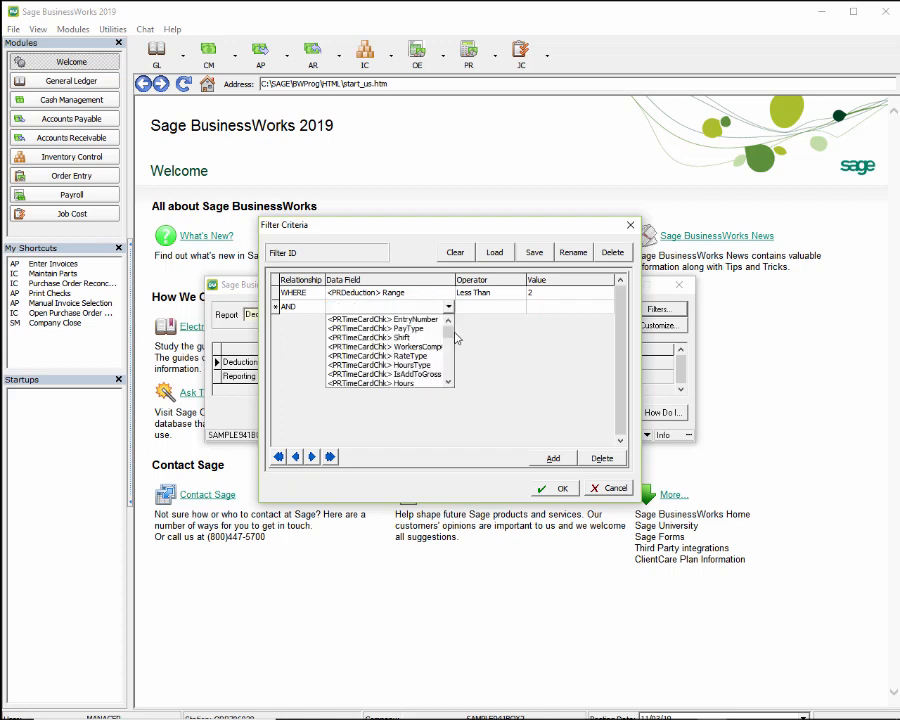
drag(449, 381, 449, 381)
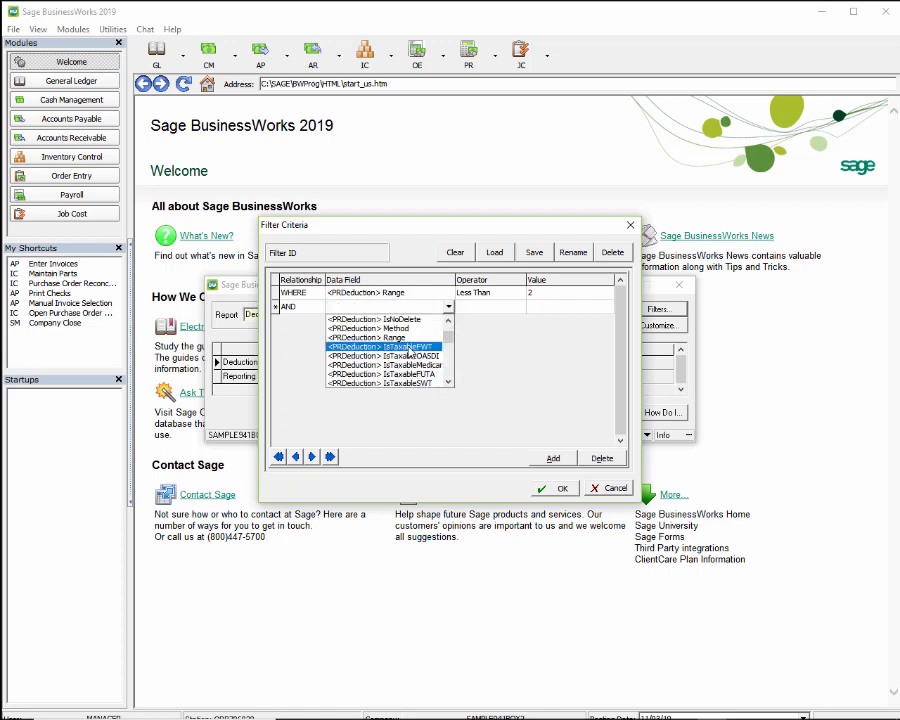
click(408, 347)
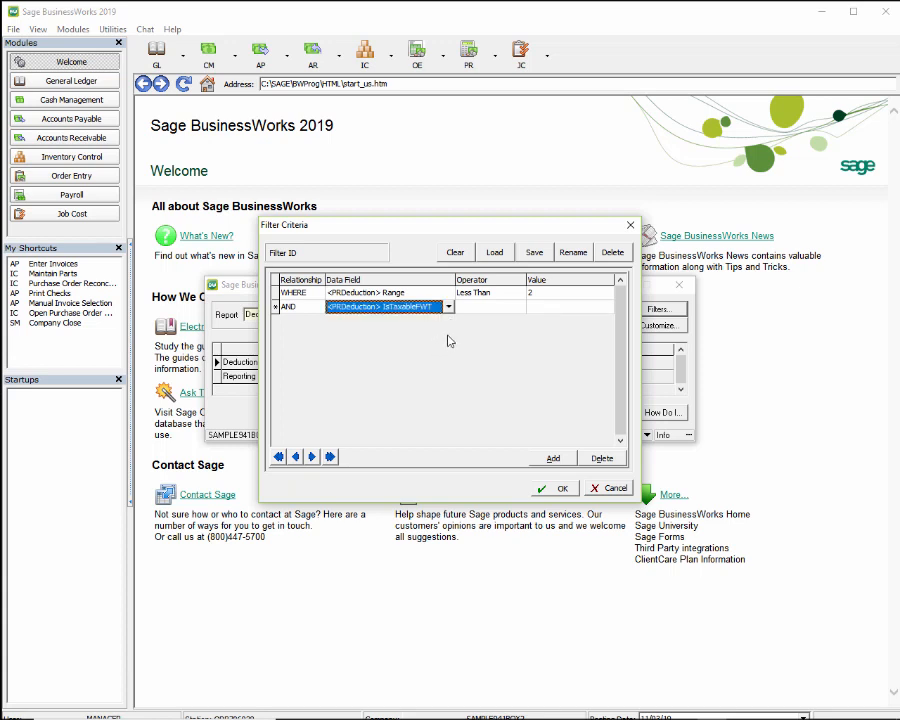
- Set the IsTaxableFWT condition in the AND row to Equals F and accept the filter criteria
click(521, 311)
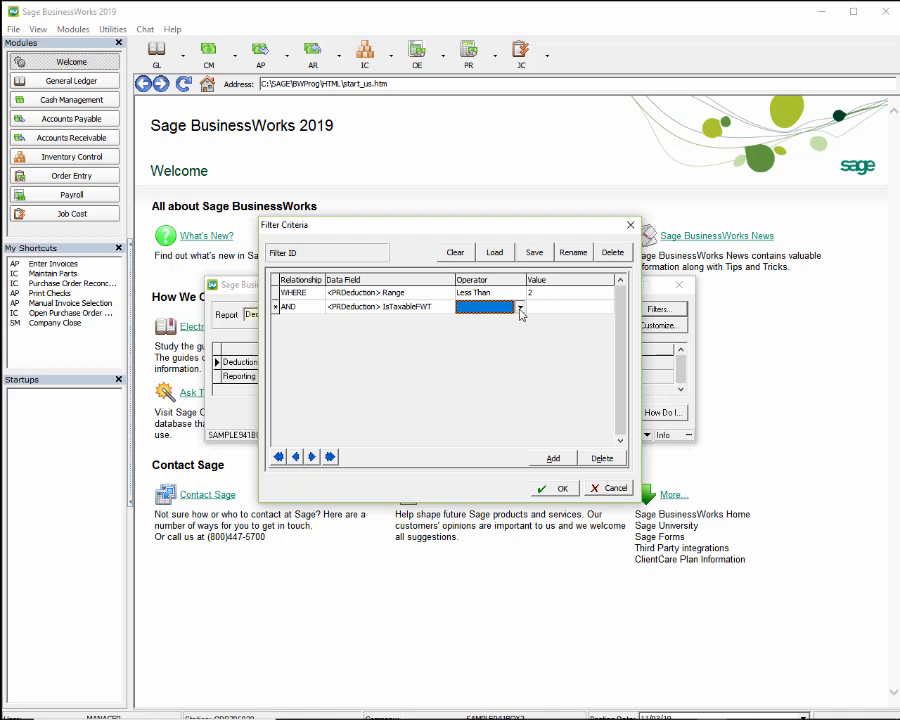
click(520, 308)
click(505, 316)
click(604, 311)
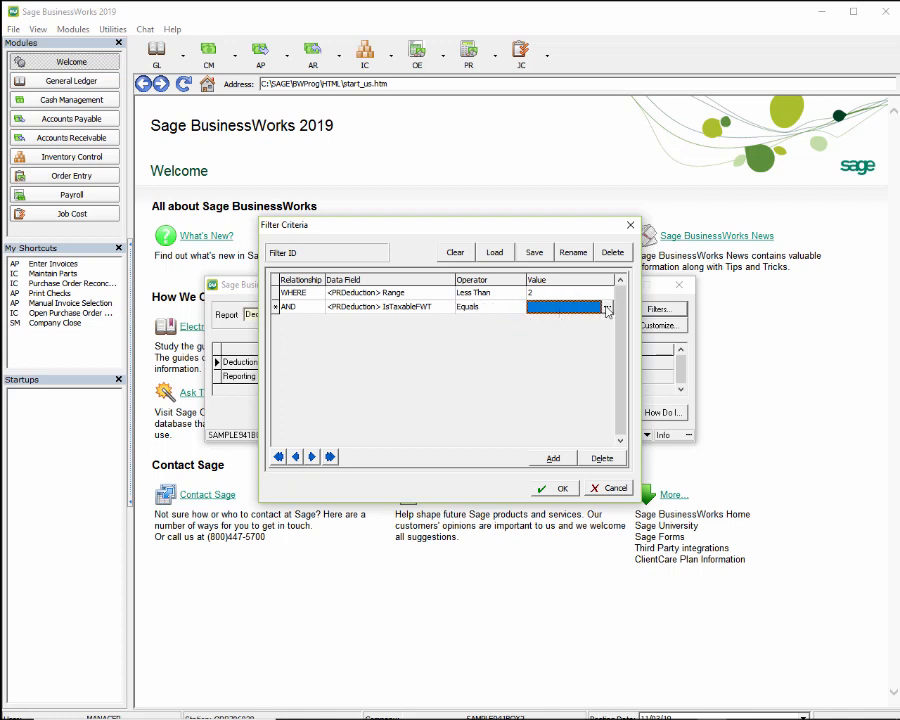
click(606, 311)
click(387, 296)
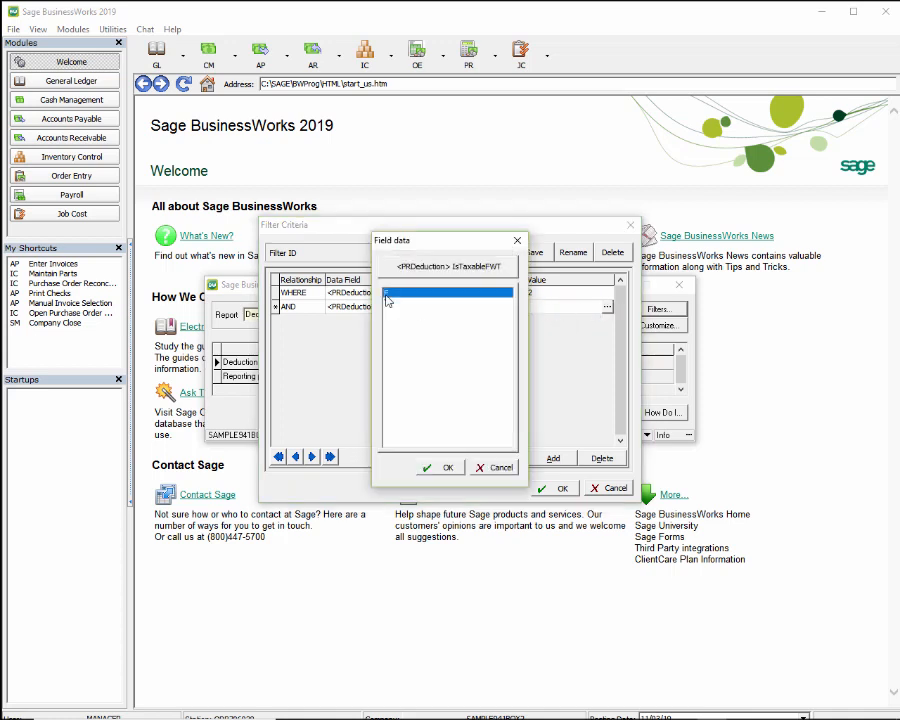
double_click(387, 296)
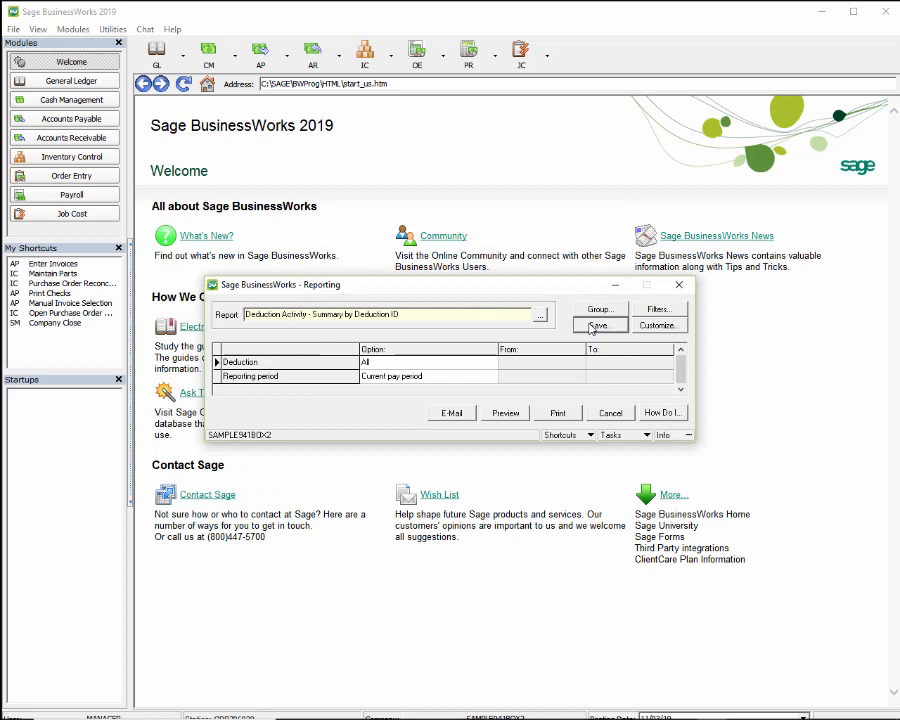
- Save the filtered deduction report under the name EMPLOYEE PRETAX DEDUCTIONS
click(590, 324)
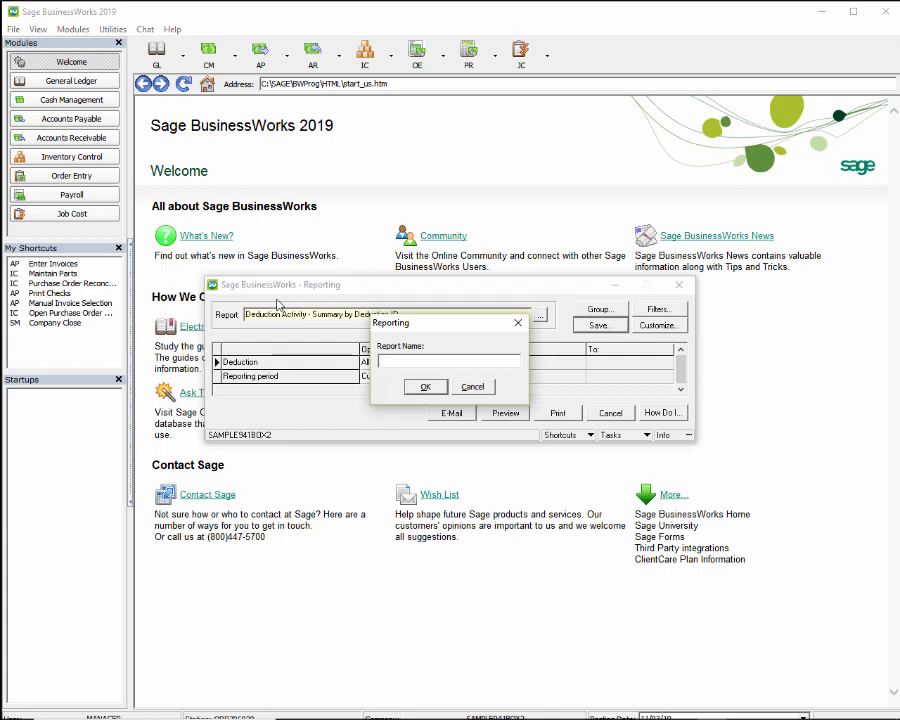
text(EMPLOYEE PRETAX DEDUCTIONS)
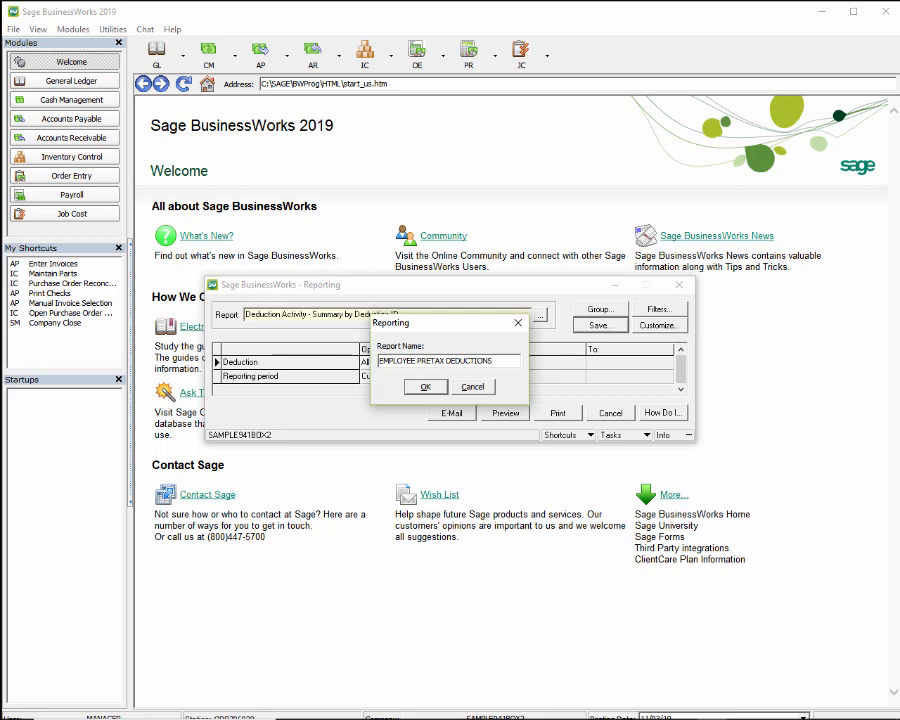
key(Return)
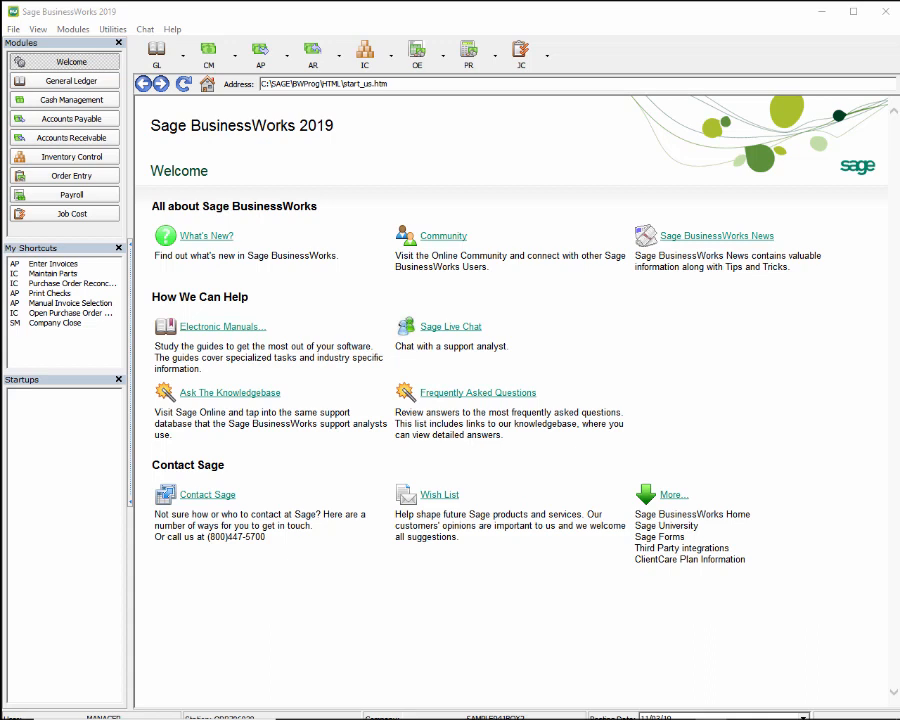
- Open the payroll Other Pay period activity reports and load Other Pay Activity - Summary by Other Pay ID
click(469, 50)
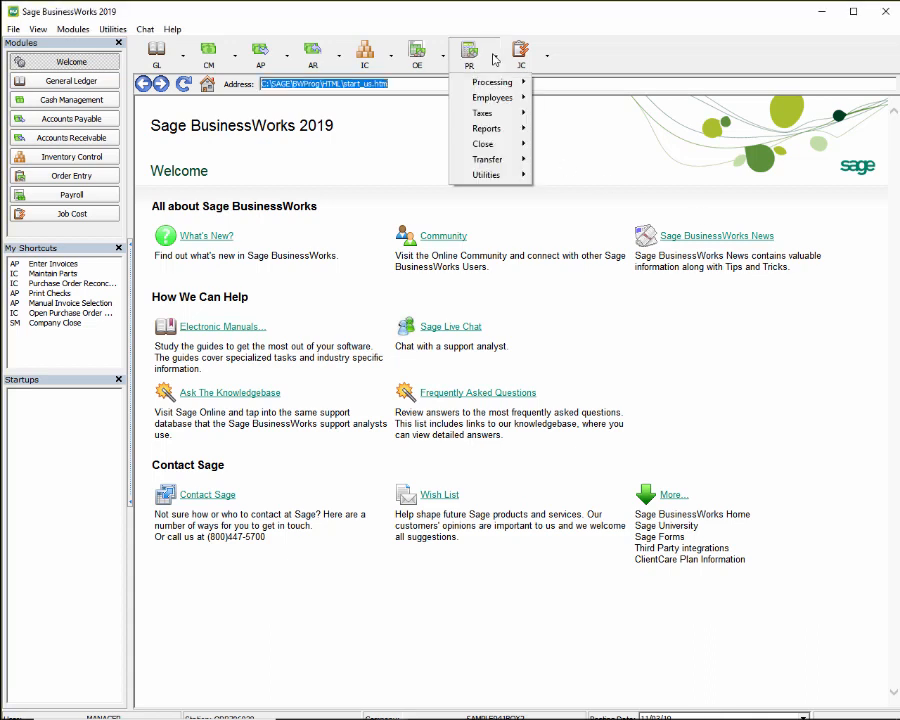
mouse_move(497, 130)
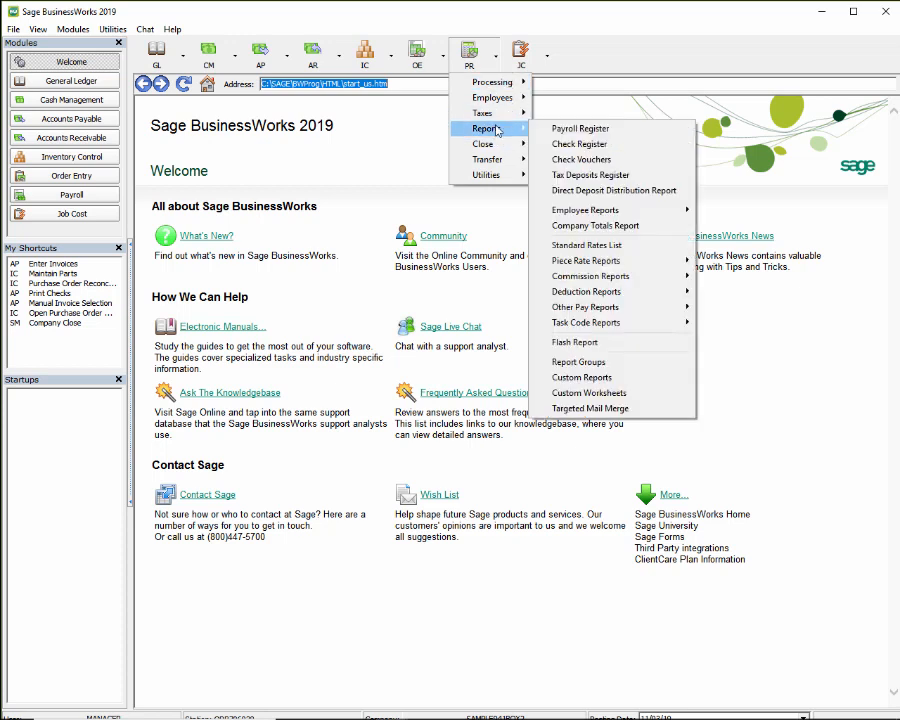
mouse_move(657, 314)
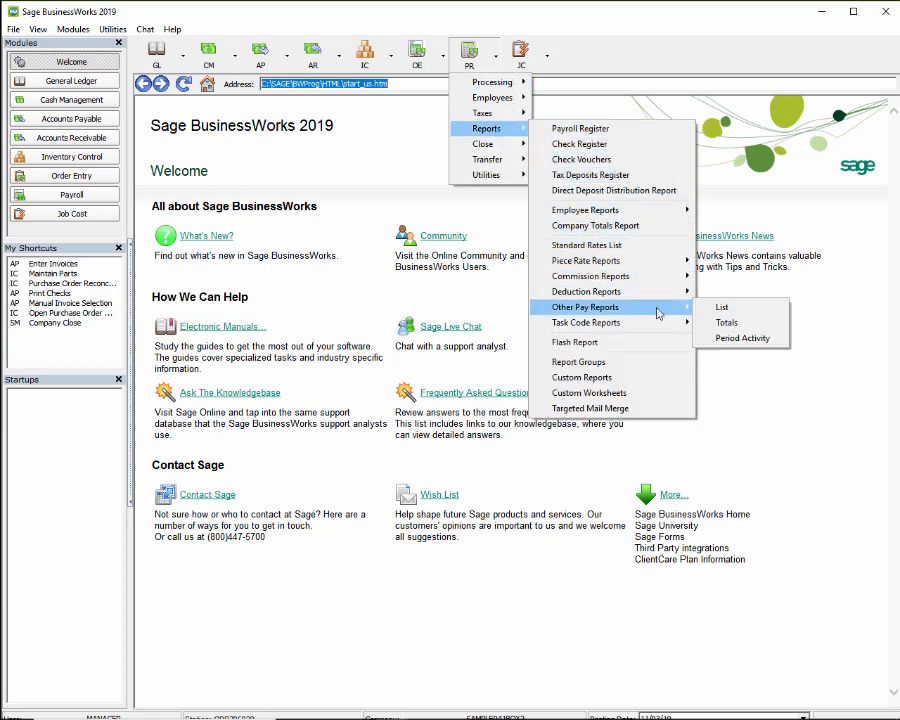
click(746, 338)
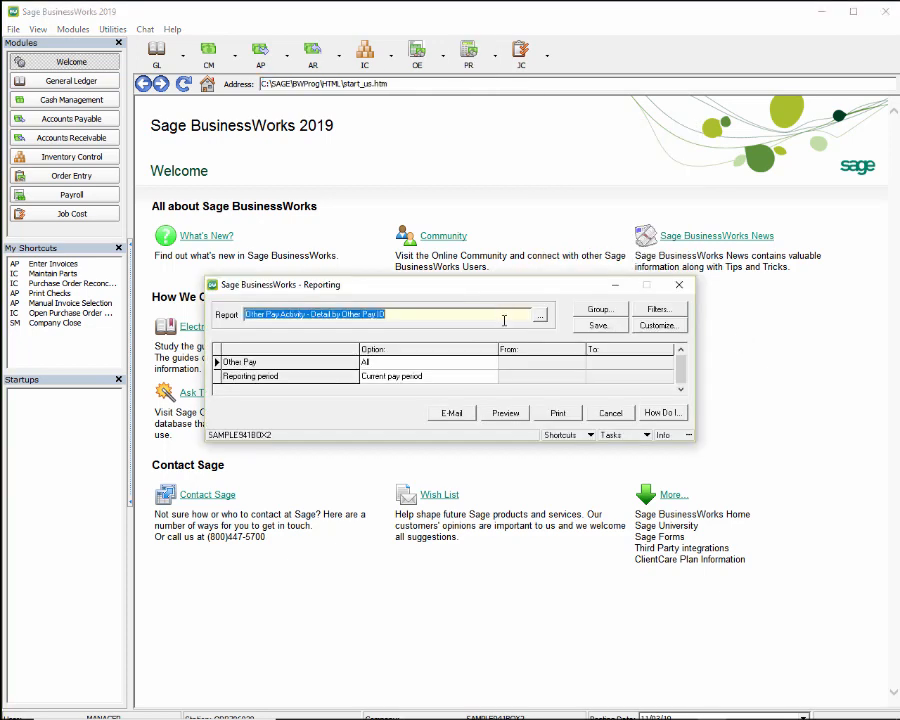
click(536, 315)
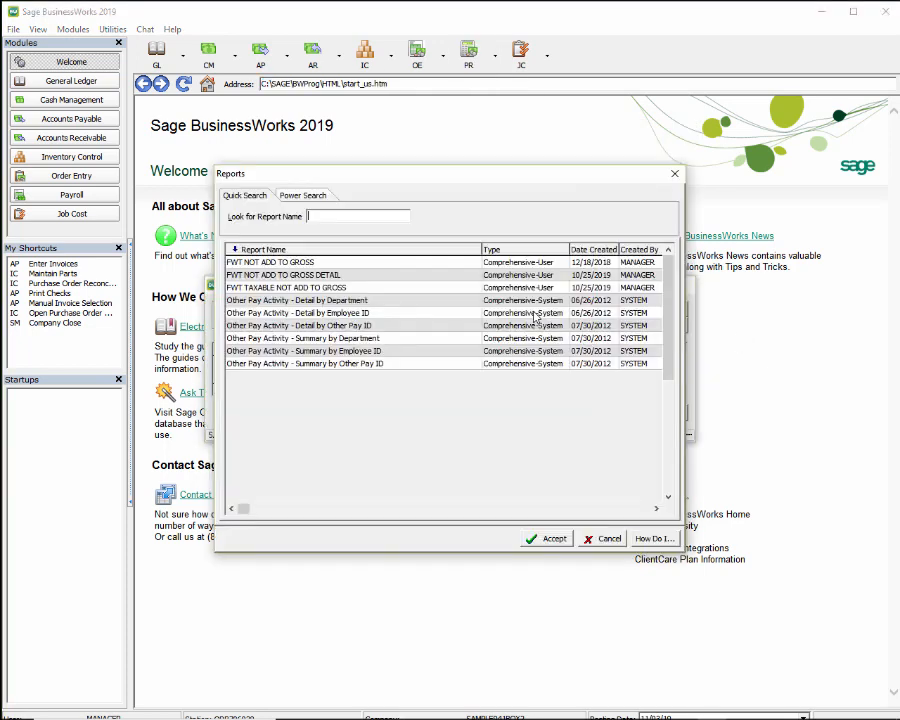
click(340, 366)
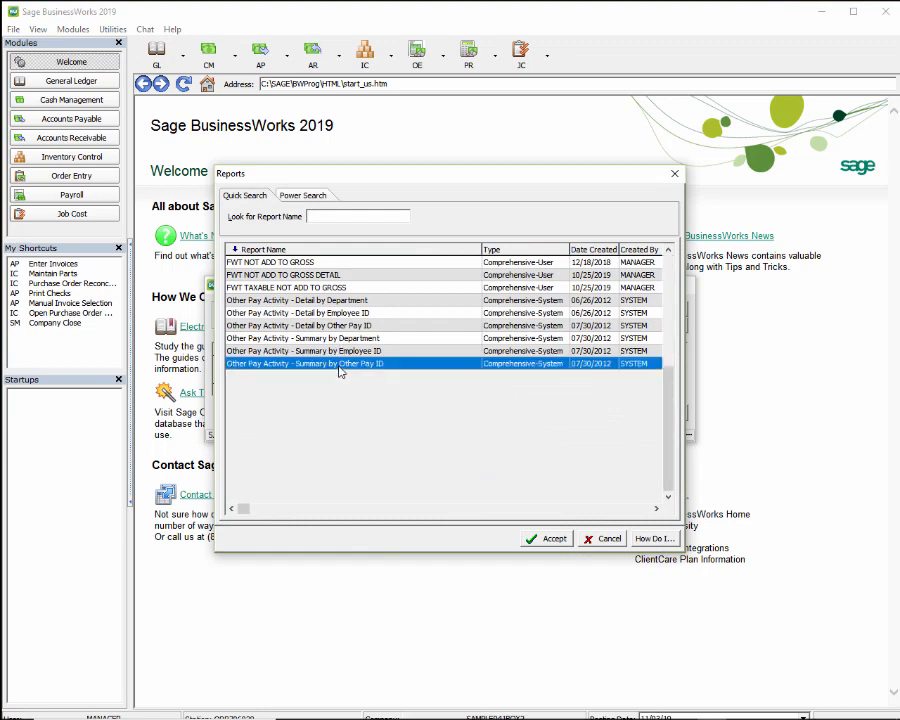
click(550, 539)
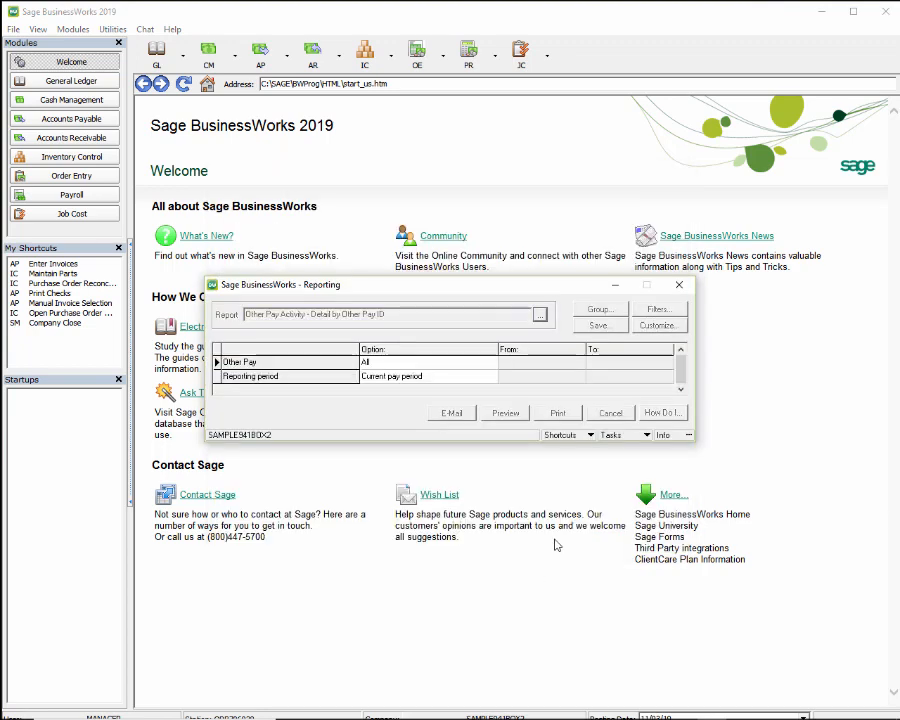
- Start the report's filter criteria with a WHERE condition that <PROtherPay> IsTaxableFWT Equals T
click(660, 310)
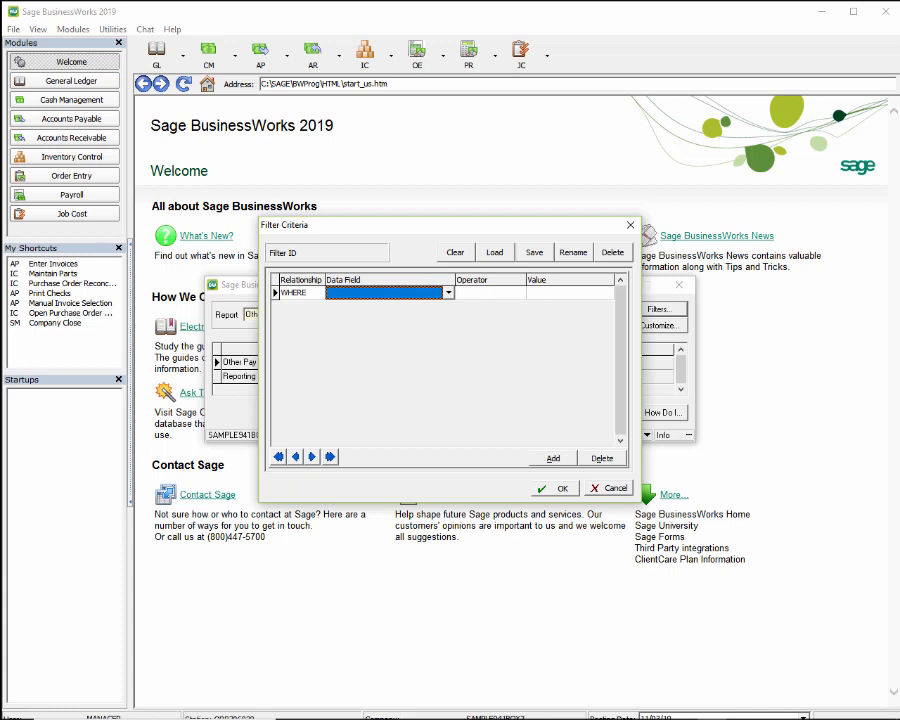
click(449, 294)
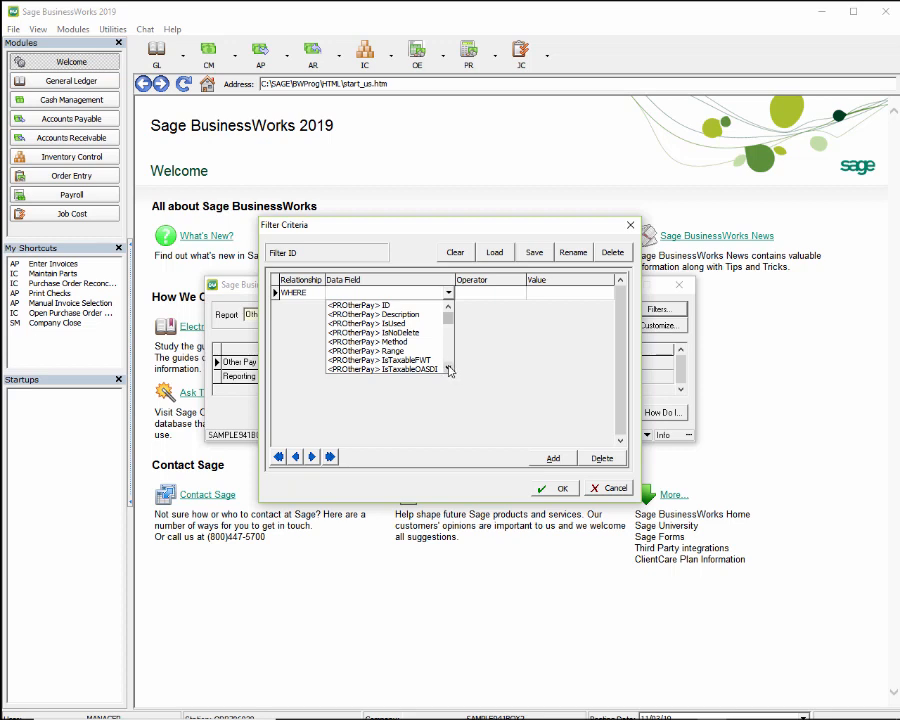
click(428, 362)
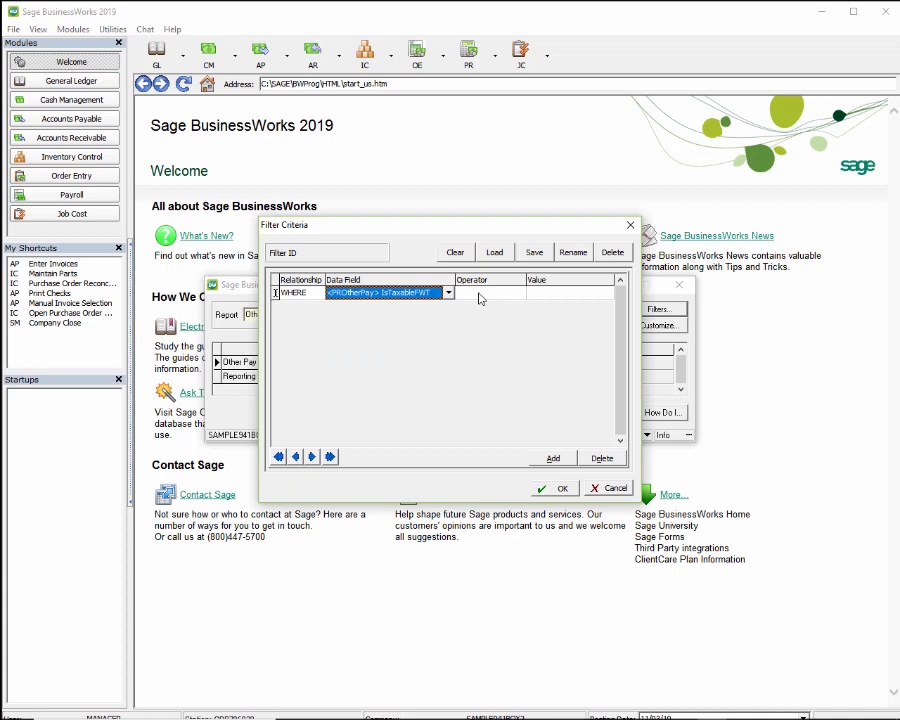
click(480, 293)
click(518, 293)
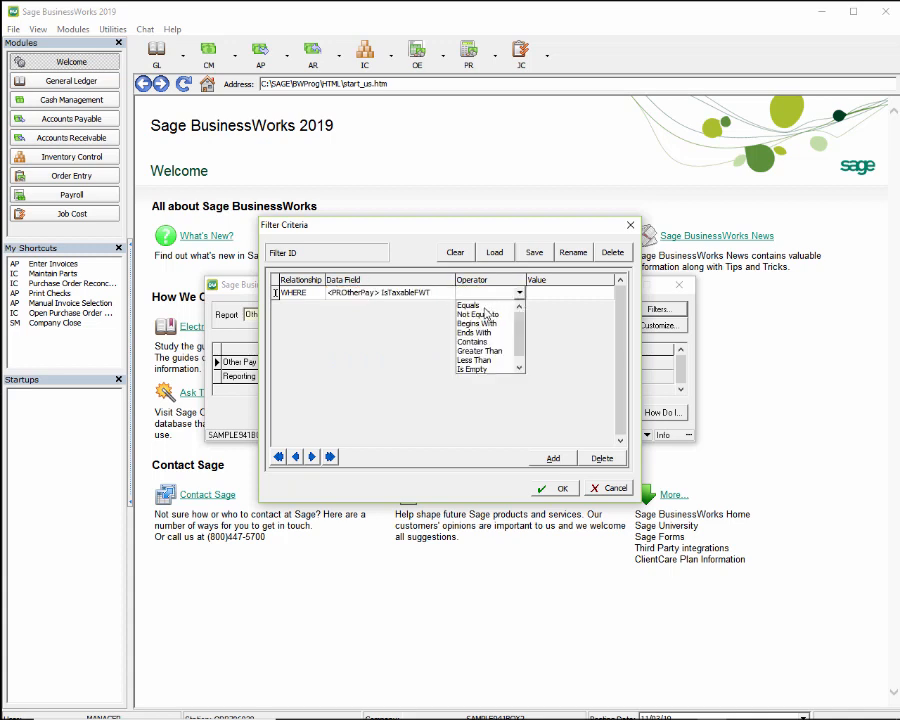
click(484, 307)
click(610, 296)
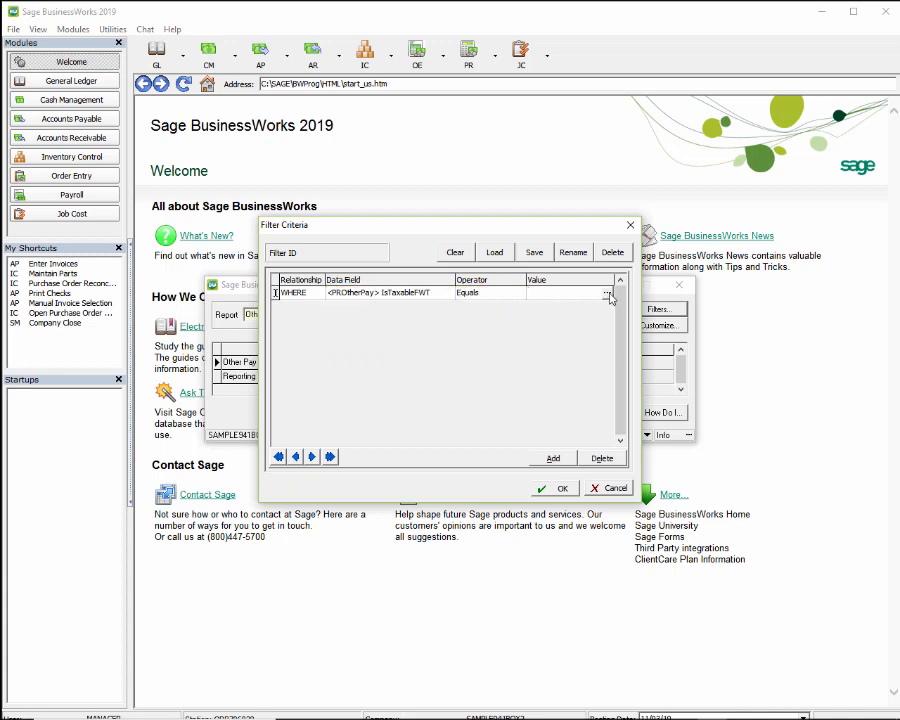
click(608, 294)
click(396, 302)
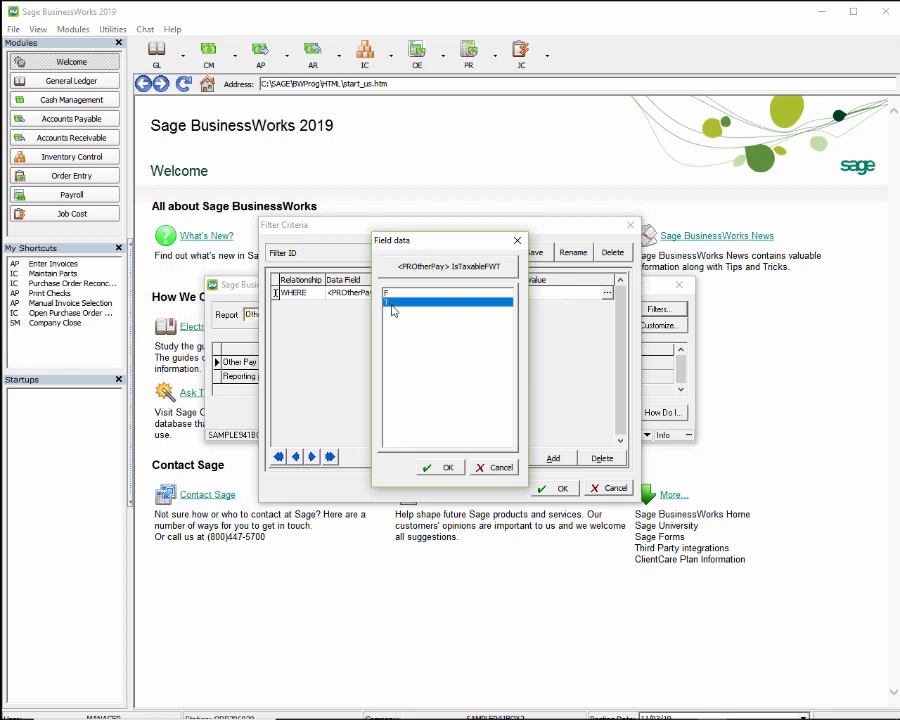
click(448, 468)
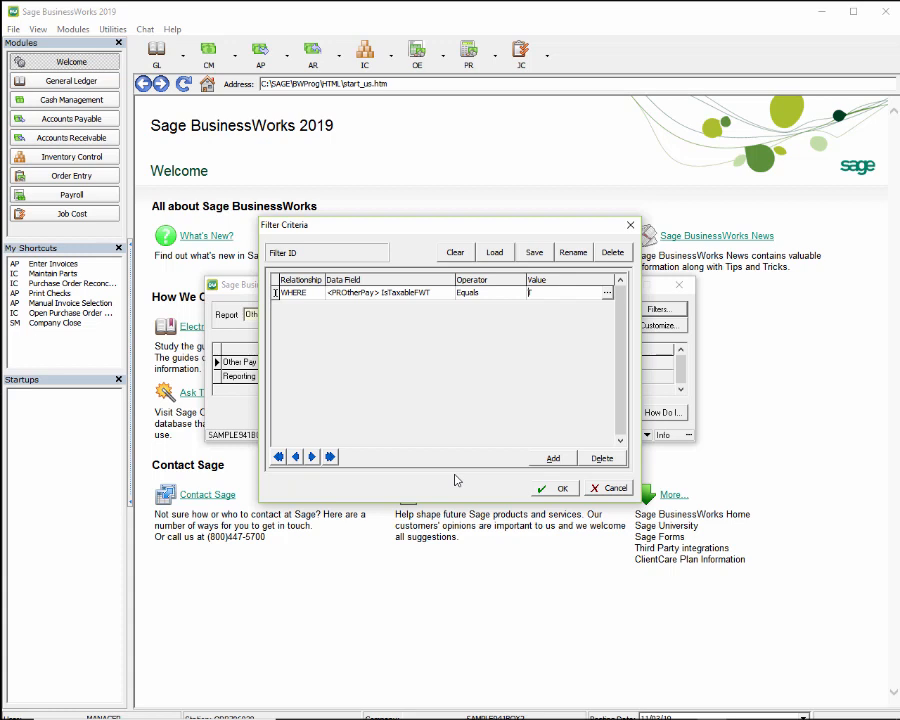
- Add an AND row to the filter criteria using the <PROtherPay> TaxCategory data field
click(564, 460)
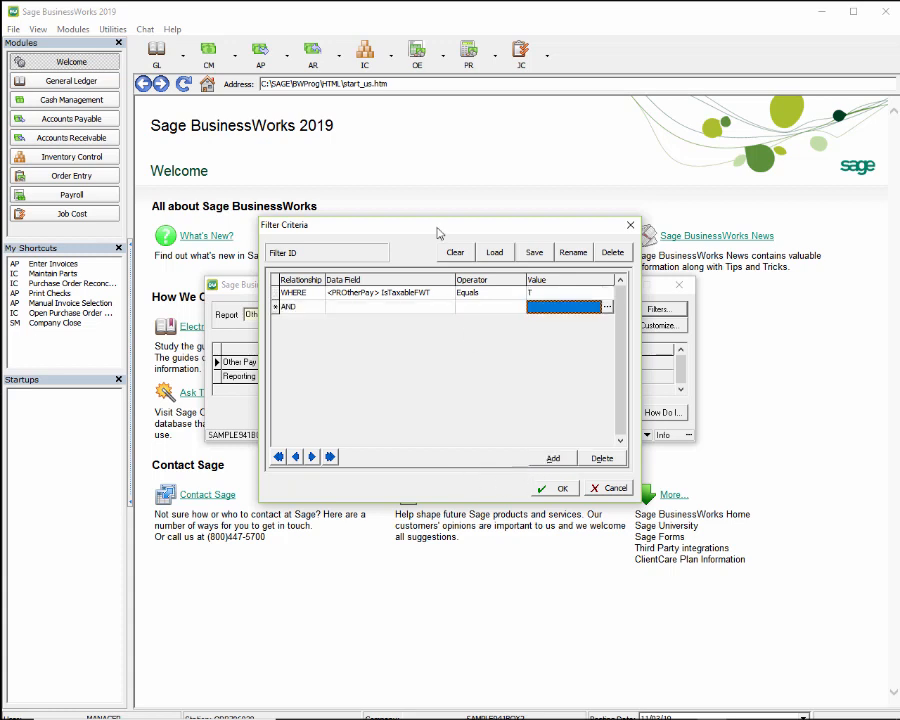
click(440, 307)
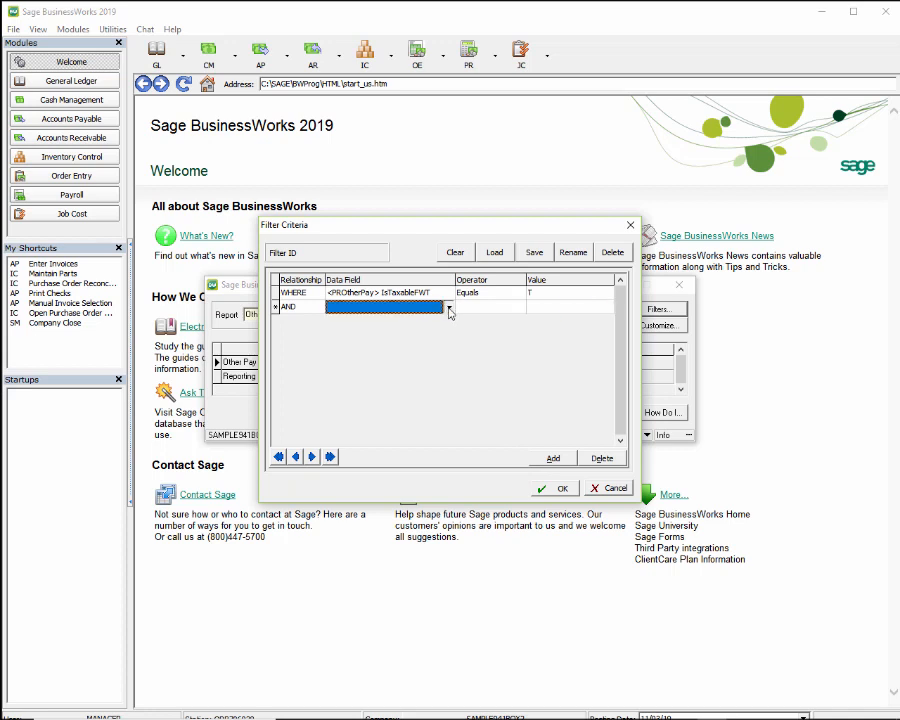
click(448, 307)
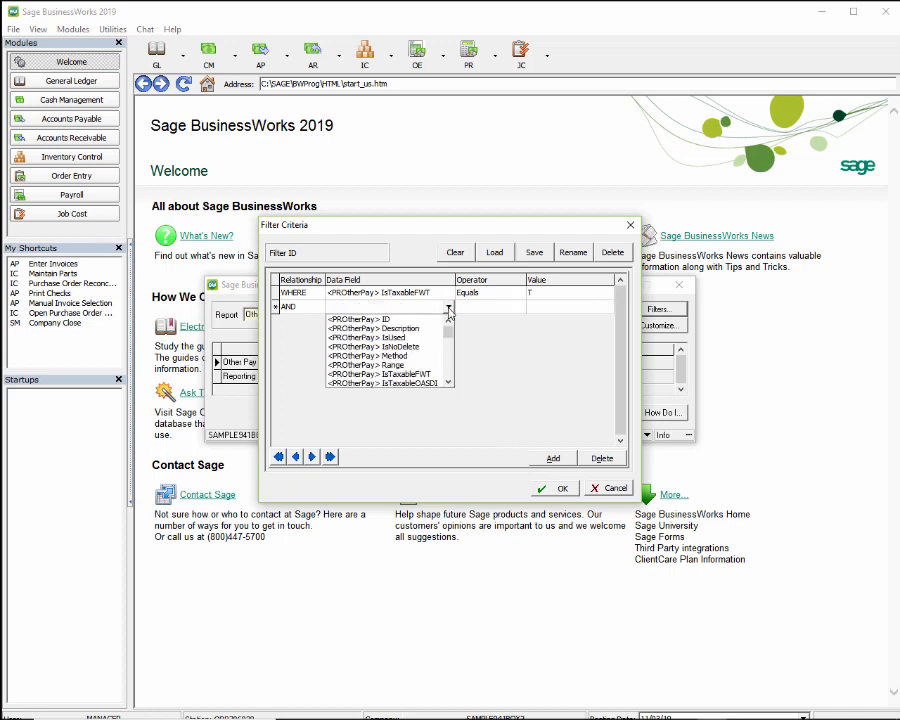
click(447, 383)
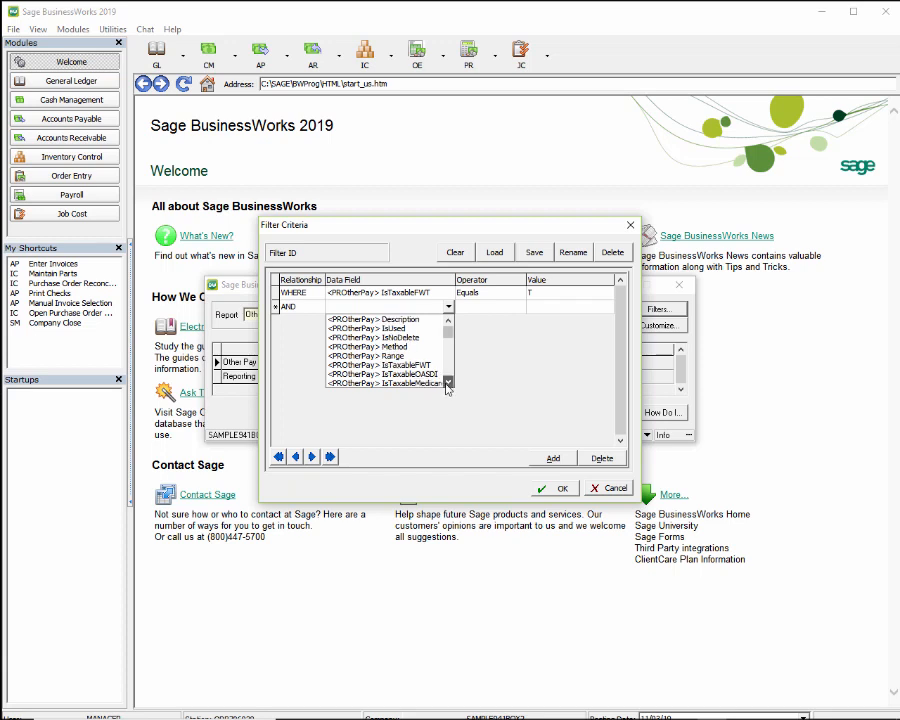
click(447, 383)
click(447, 383)
click(447, 383)
click(447, 383)
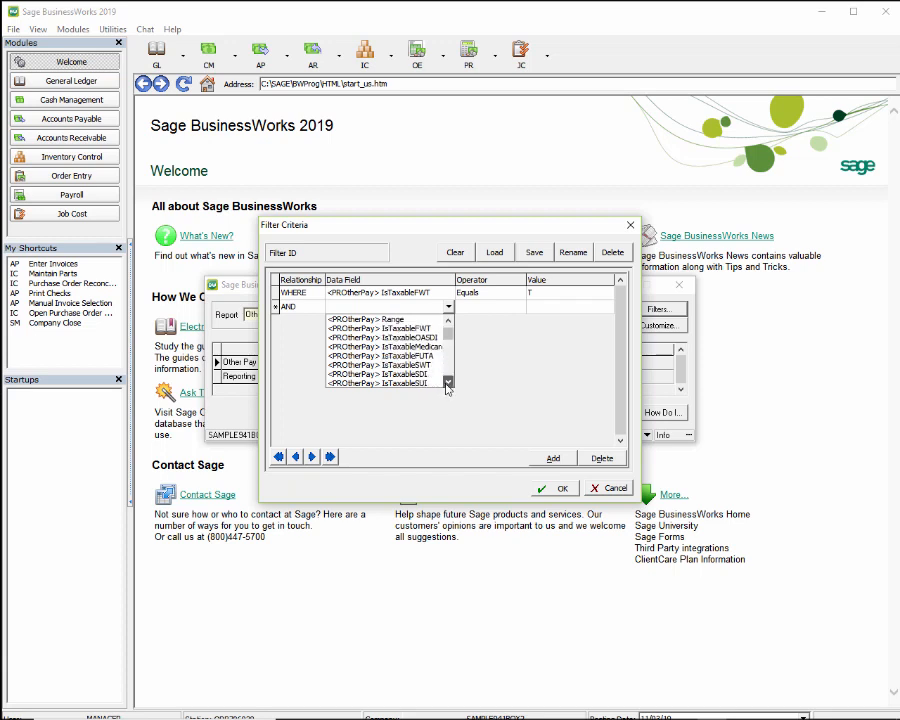
click(447, 383)
click(385, 382)
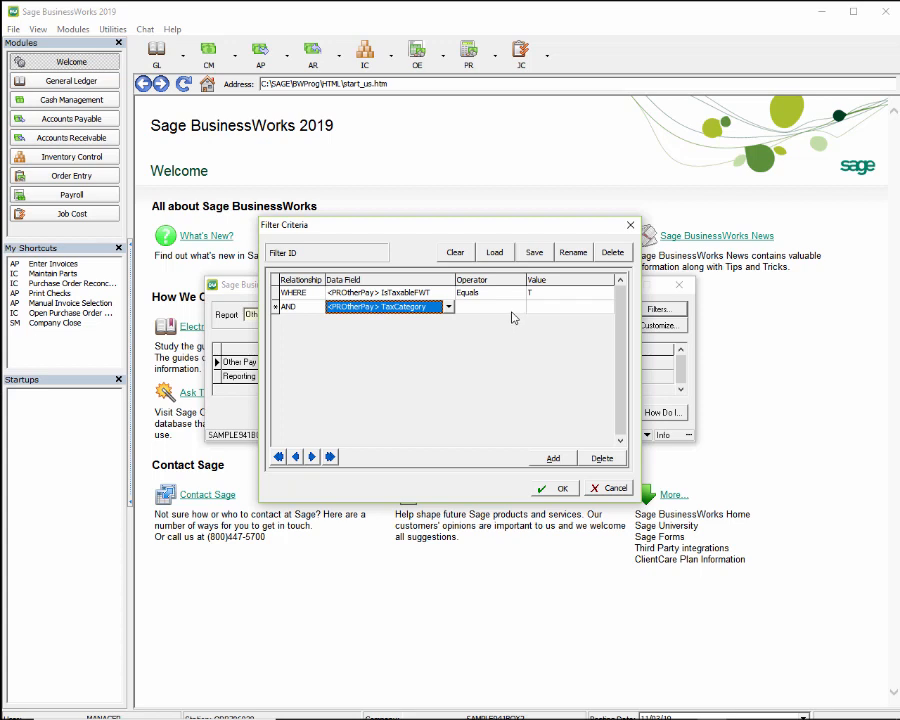
- Set the TaxCategory condition's operator to Equals and choose its value from the lookup of available values
click(512, 312)
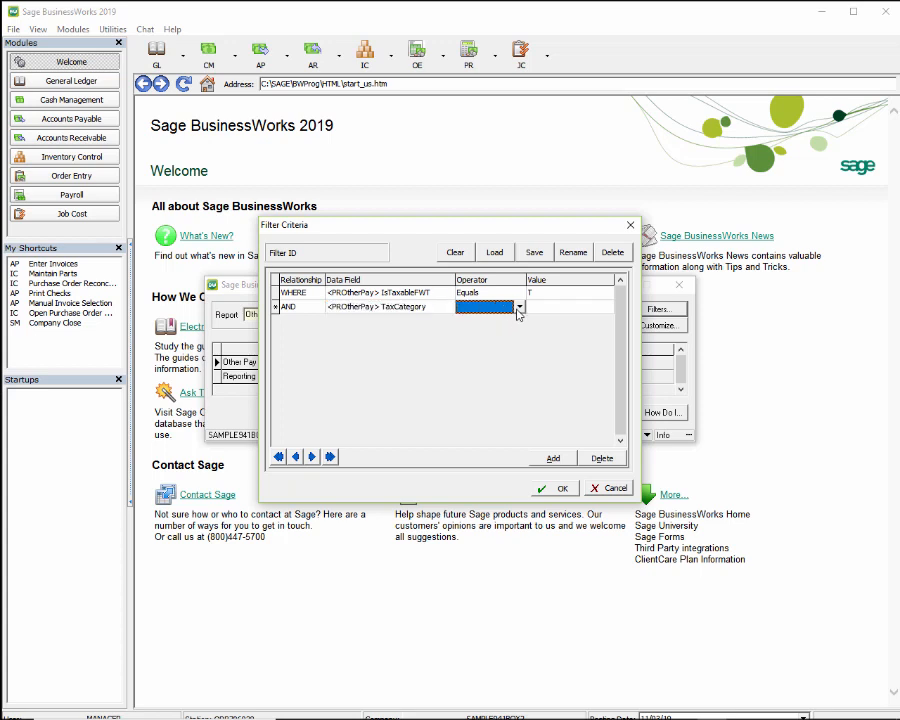
click(518, 310)
click(468, 319)
click(576, 305)
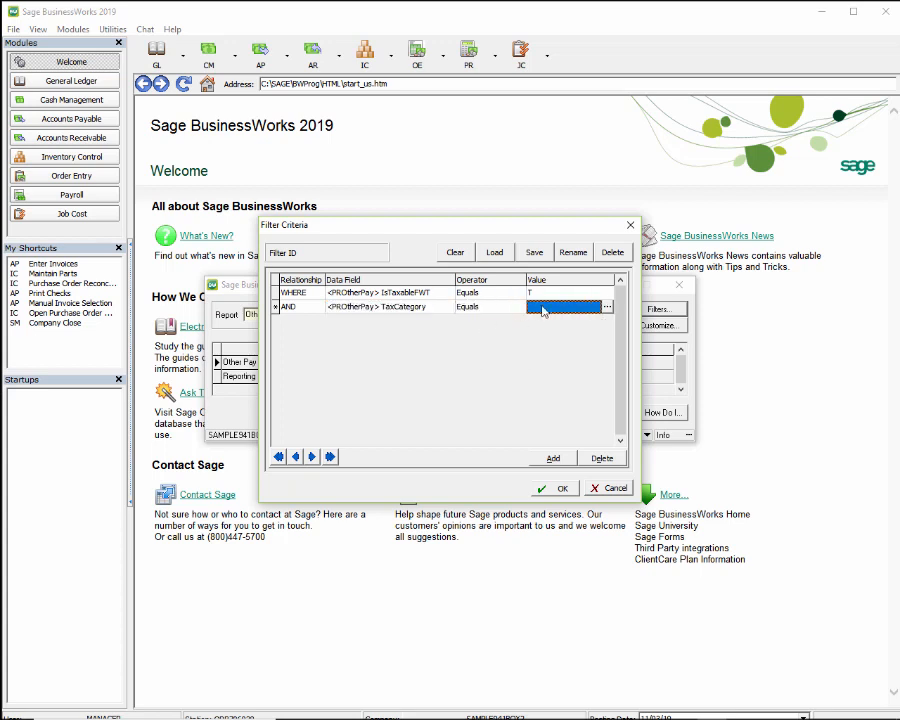
click(606, 307)
double_click(400, 295)
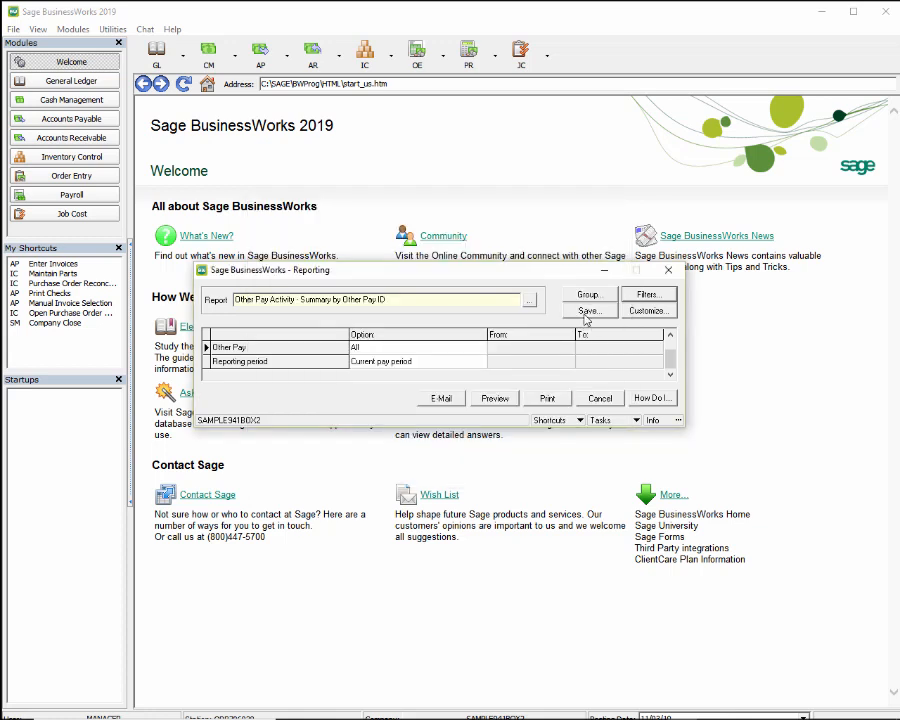
- Save the filtered other pay report under the name FWT NOT ADD TO GROSS
click(585, 314)
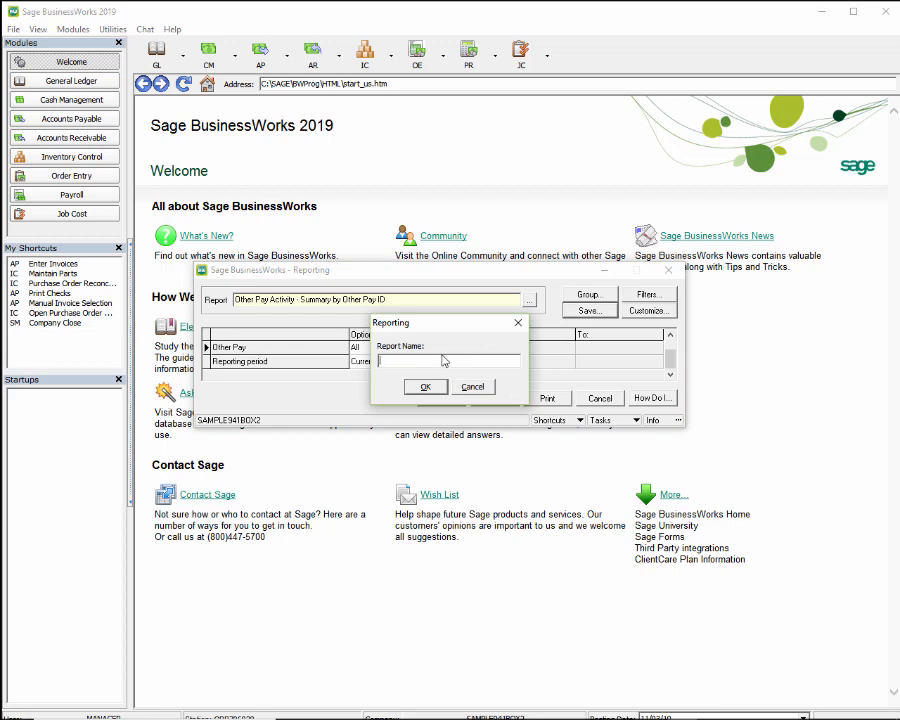
text(FWT NOT ADD TO GROSS)
key(Return)
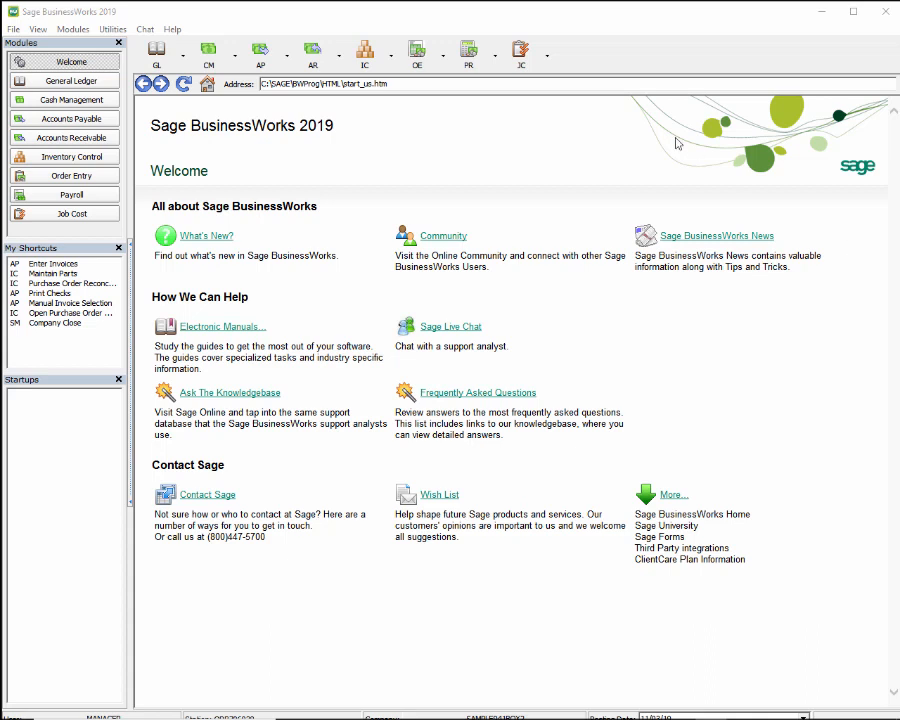
- Open the payroll custom exports and create a new template named AG EMPLOYEES
click(468, 52)
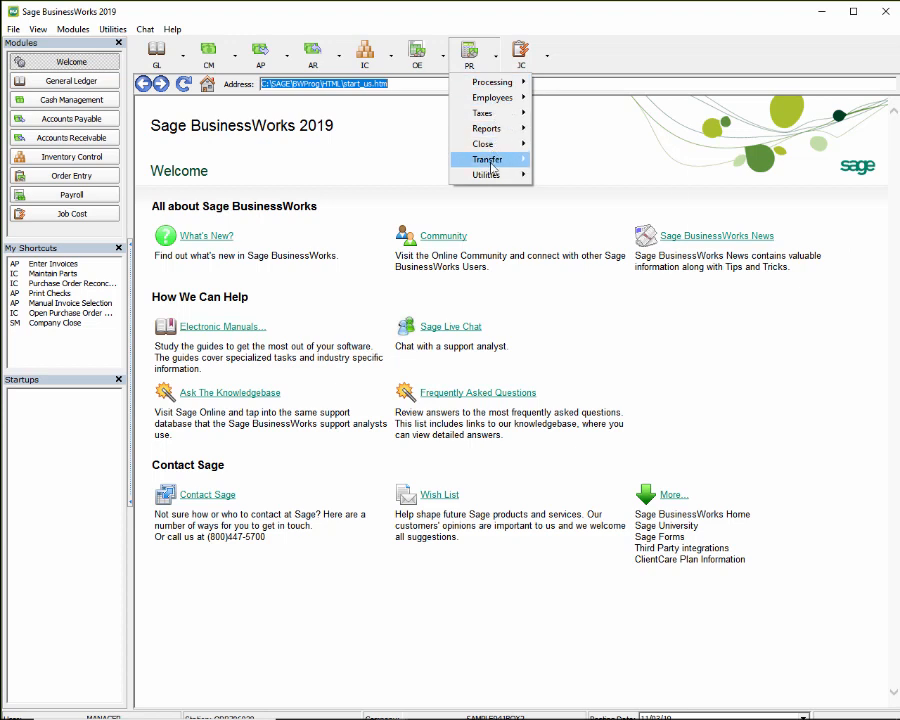
mouse_move(492, 162)
click(580, 221)
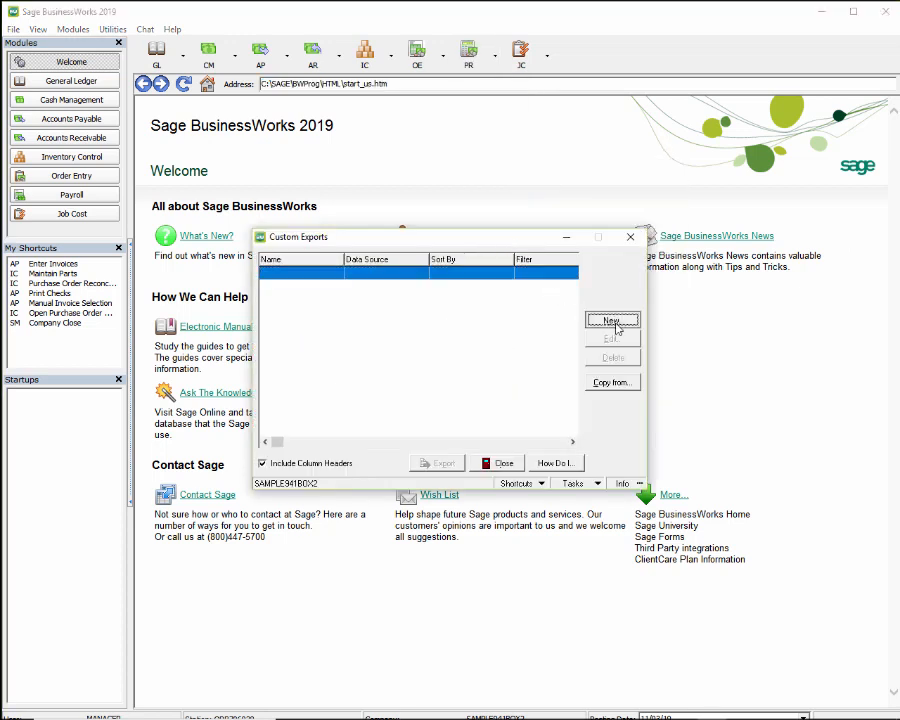
click(612, 320)
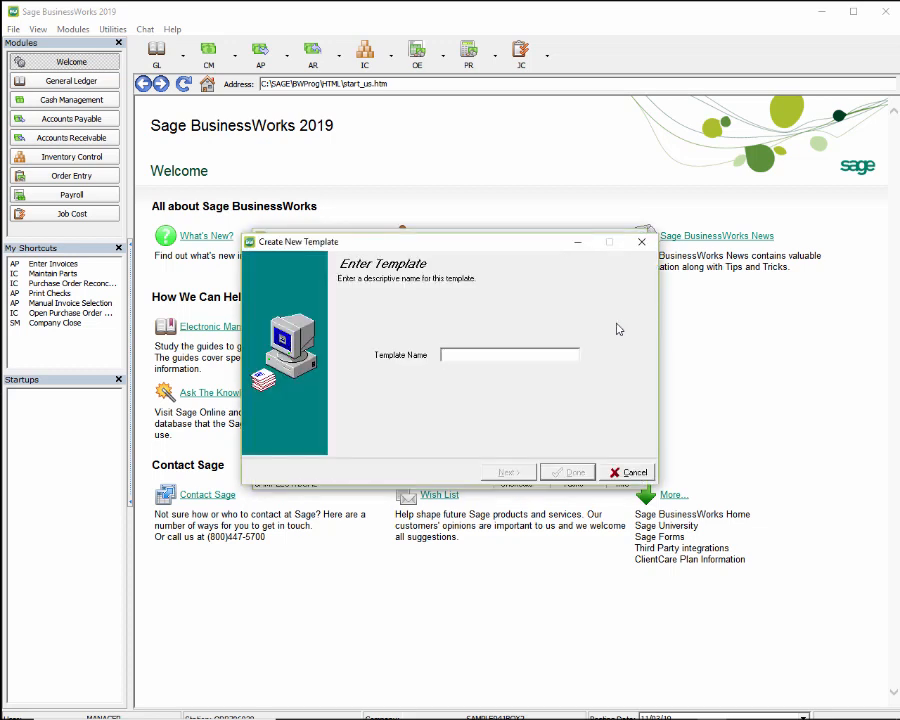
text(AG EMPLOYEES)
click(508, 472)
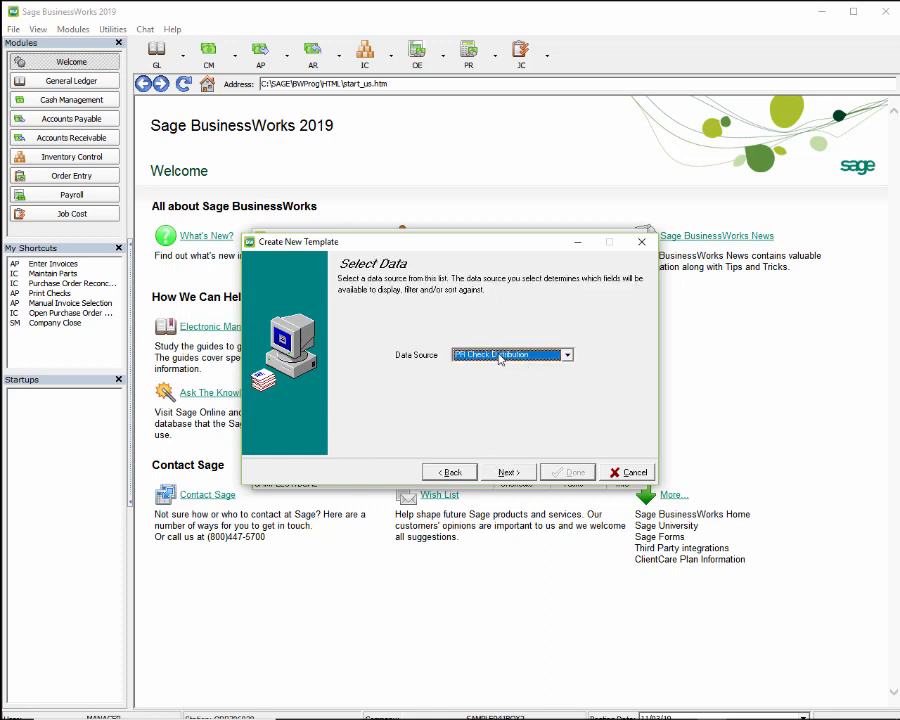
- Set the export template's data source to PR Employees and continue to field selection
click(567, 356)
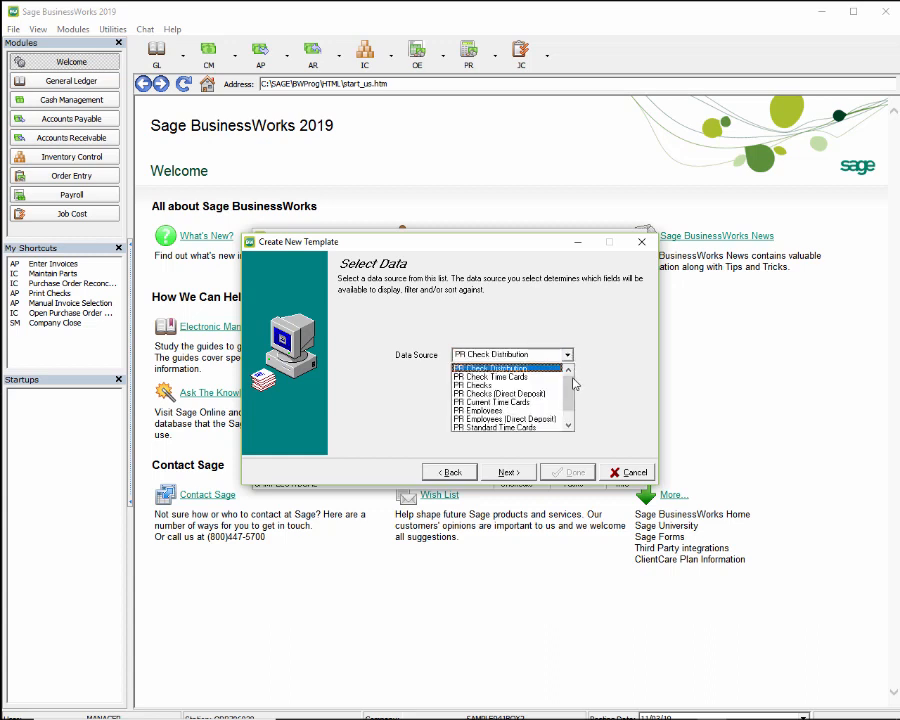
click(494, 411)
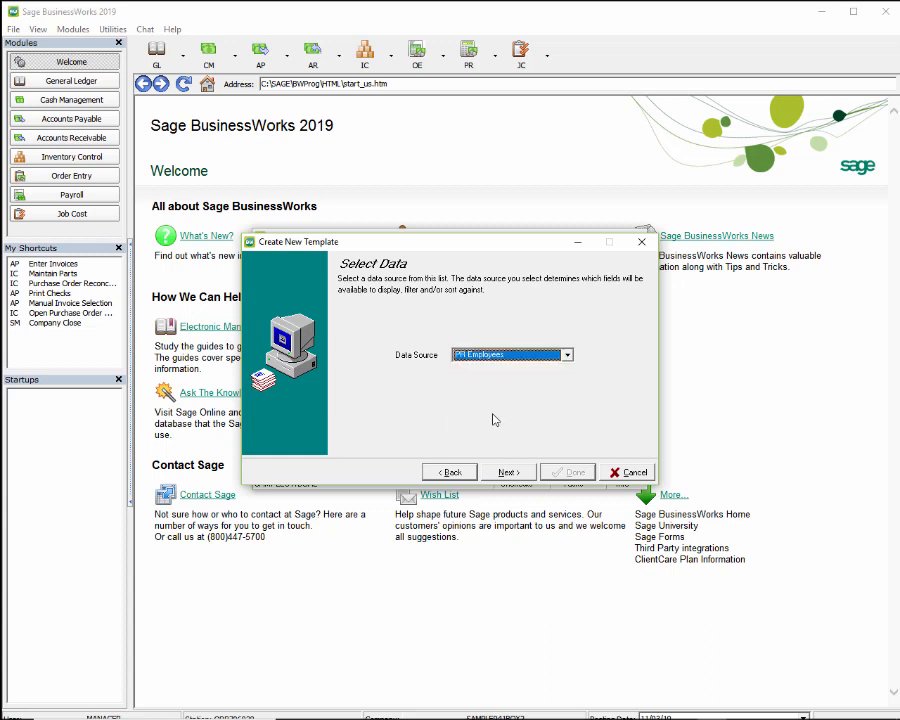
click(510, 472)
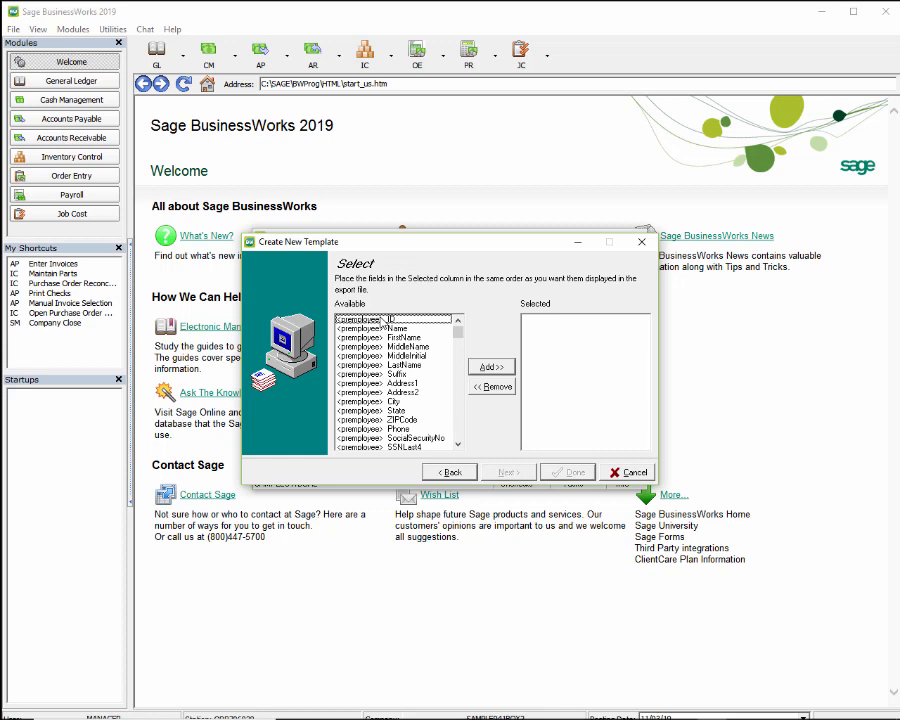
- Add the <premployee> ID and IsAgEmployee fields to the template's selected export fields and continue to sorting
click(366, 320)
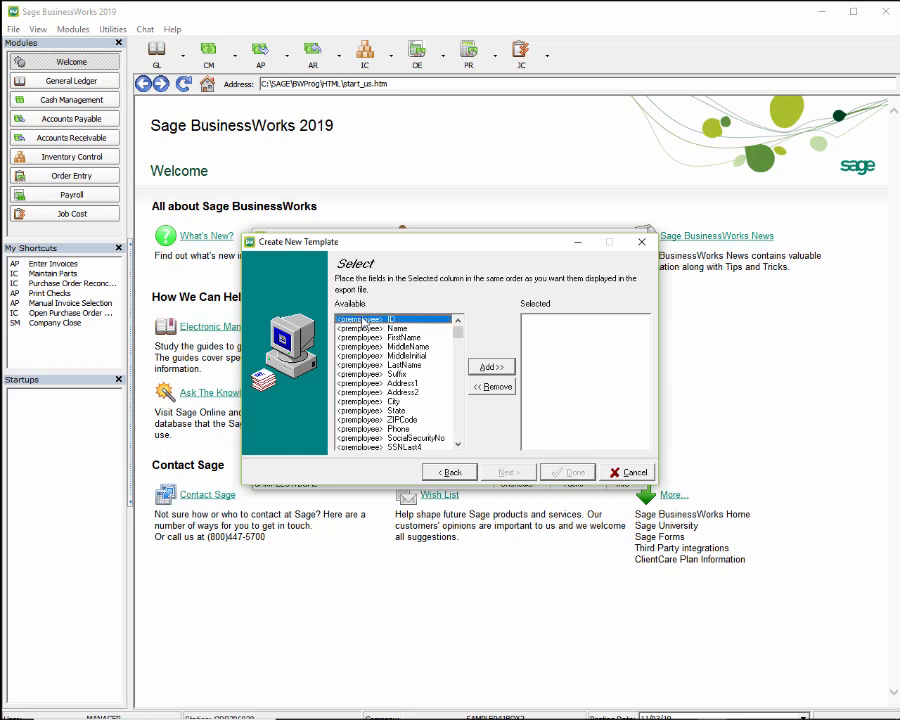
click(492, 372)
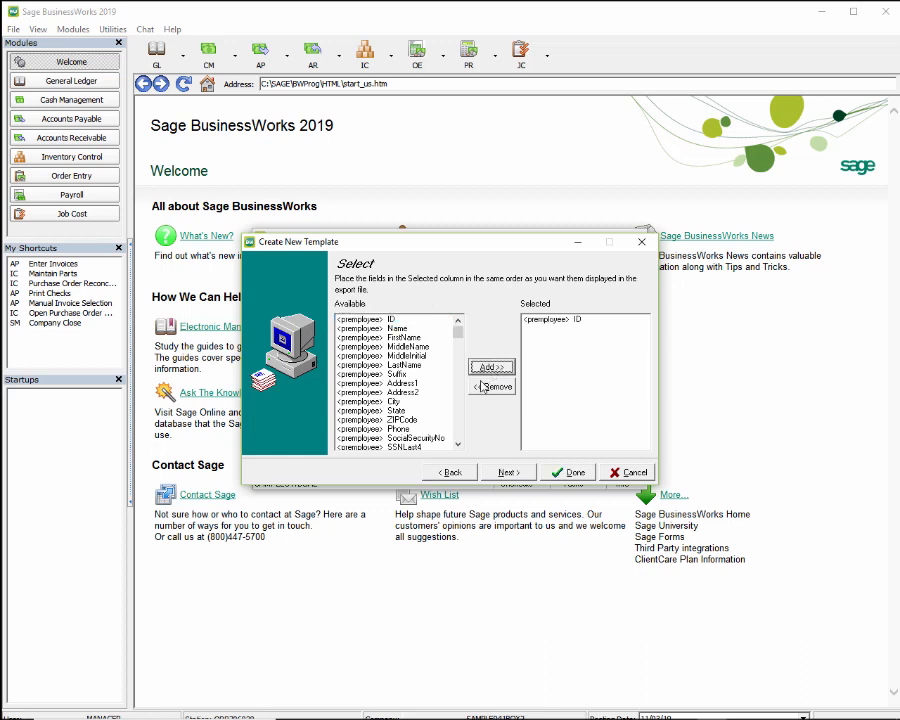
click(458, 445)
click(458, 446)
click(458, 446)
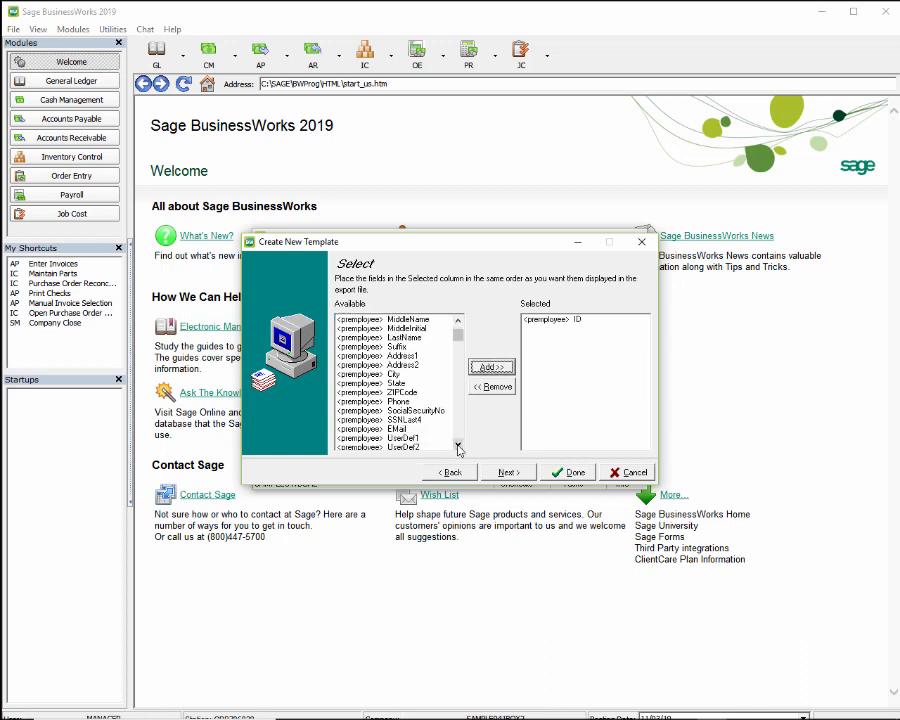
click(458, 446)
click(458, 446)
click(458, 446)
click(458, 446)
click(458, 446)
click(458, 446)
click(458, 446)
click(458, 446)
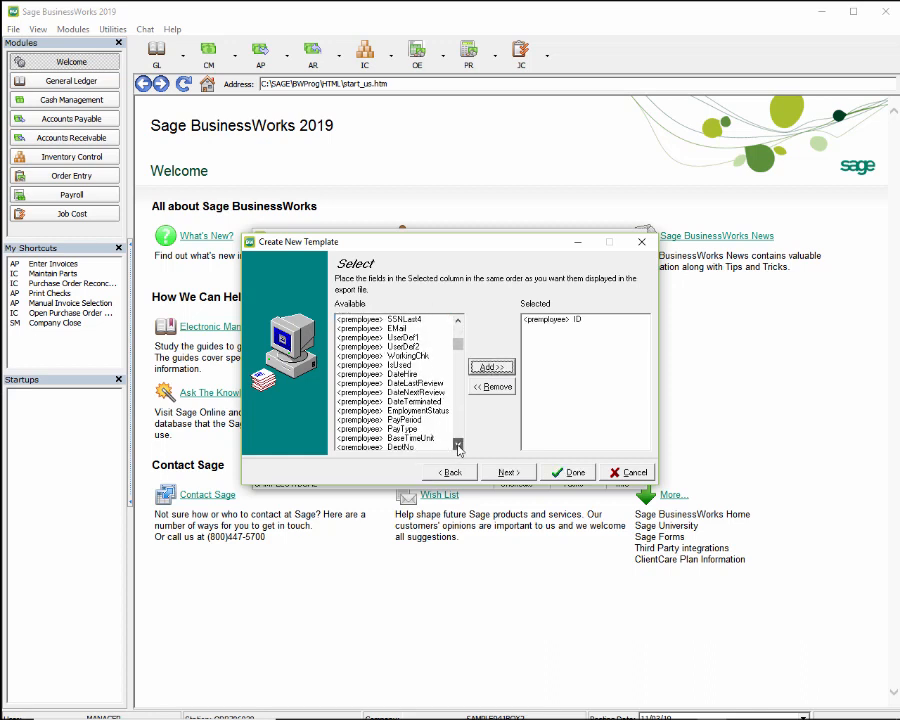
click(458, 446)
click(458, 446)
click(458, 446)
click(458, 446)
click(458, 446)
click(458, 446)
click(458, 446)
click(458, 446)
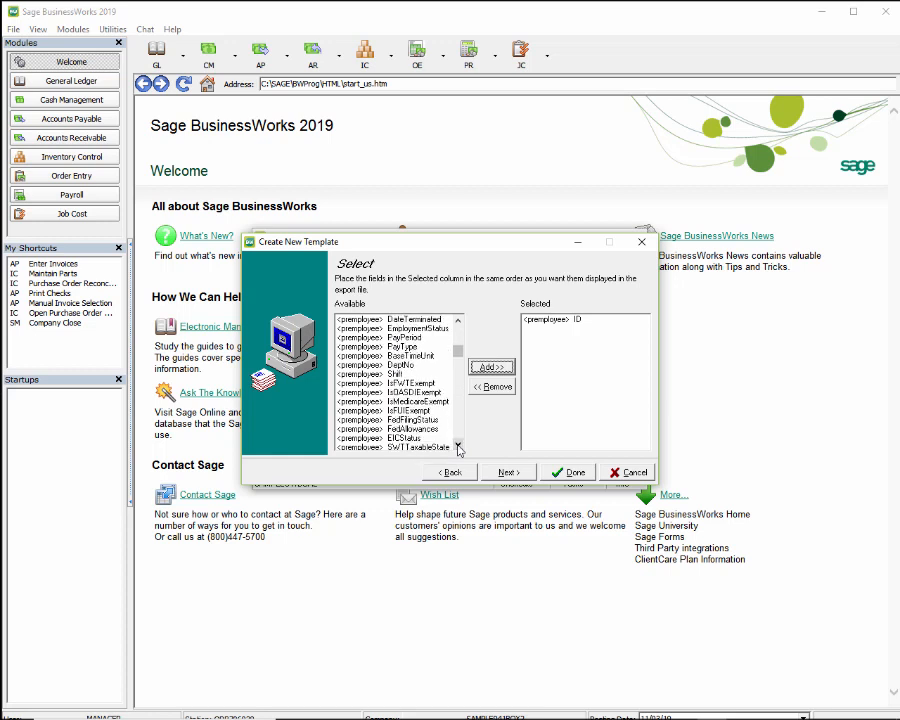
click(458, 446)
click(458, 446)
click(458, 446)
click(458, 446)
click(458, 446)
click(458, 446)
click(458, 446)
click(458, 446)
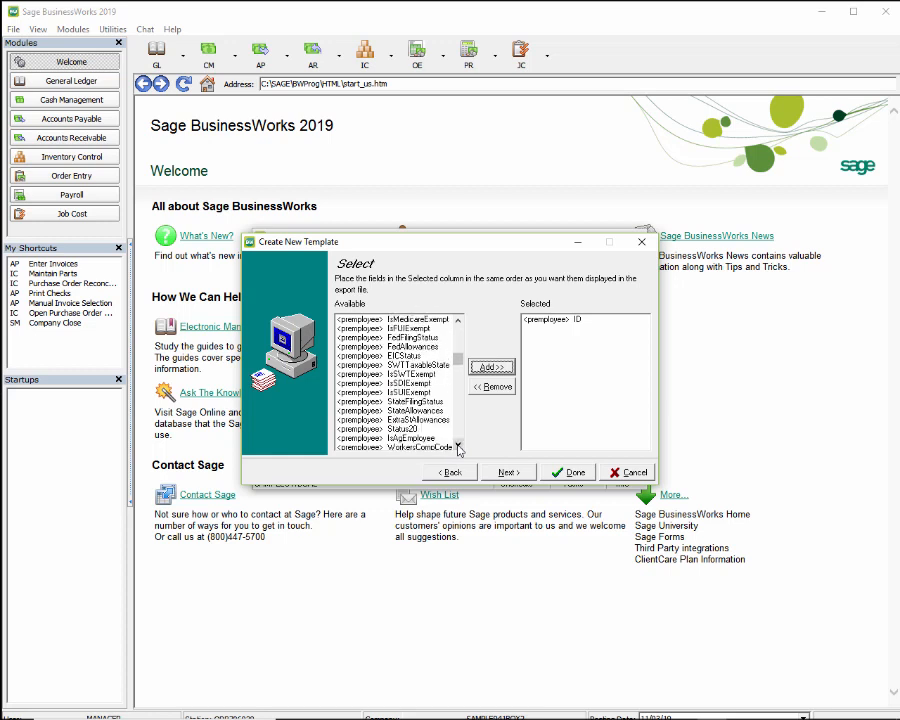
click(458, 446)
double_click(401, 429)
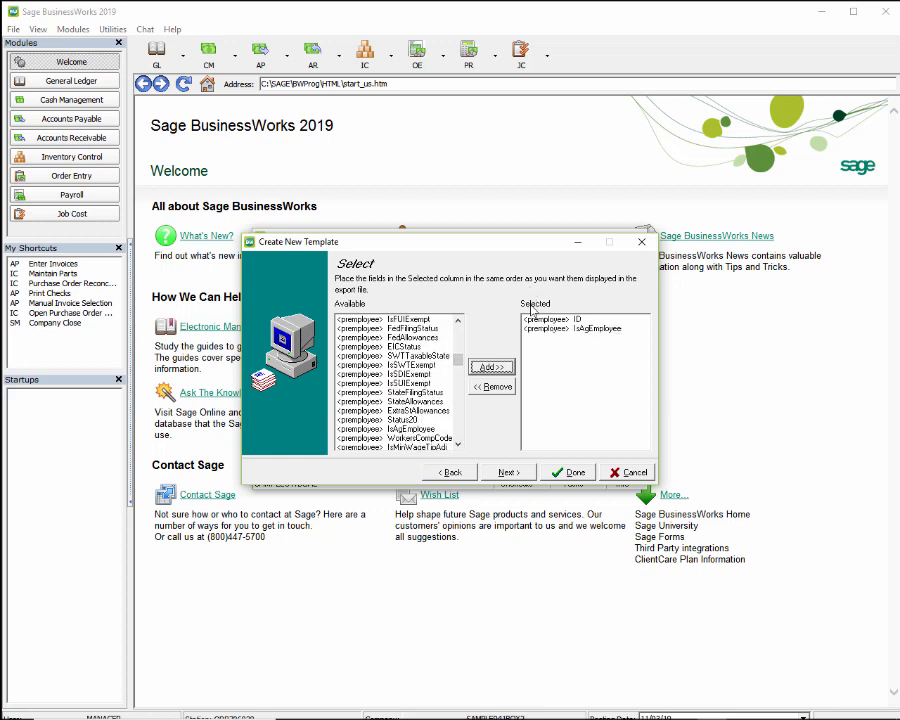
click(507, 472)
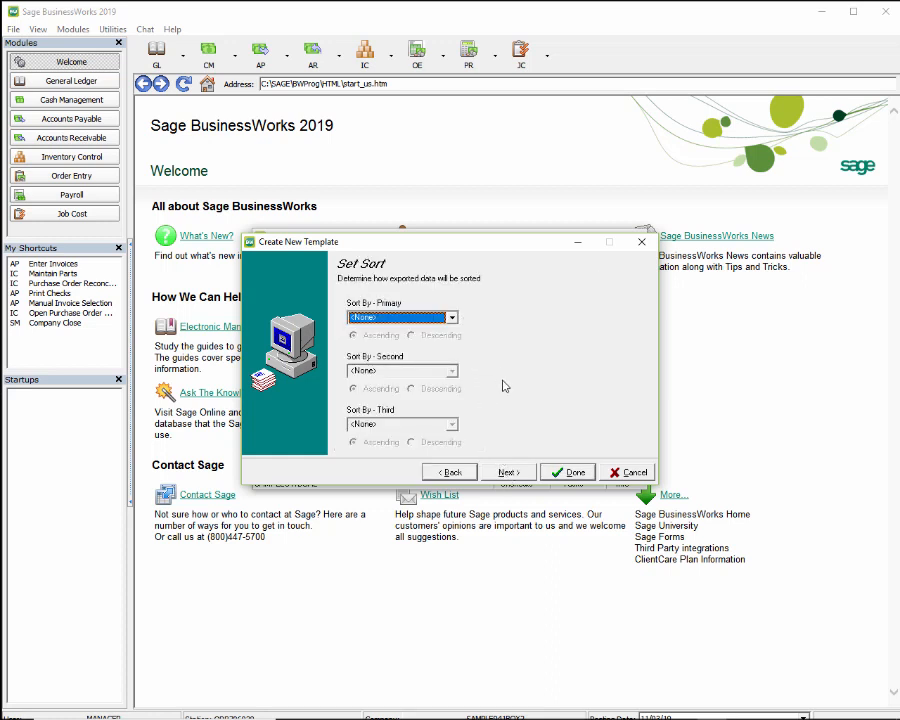
- Leave the export unsorted, filter it on <premployee> IsAgEmployee = true, and finish the template
click(511, 477)
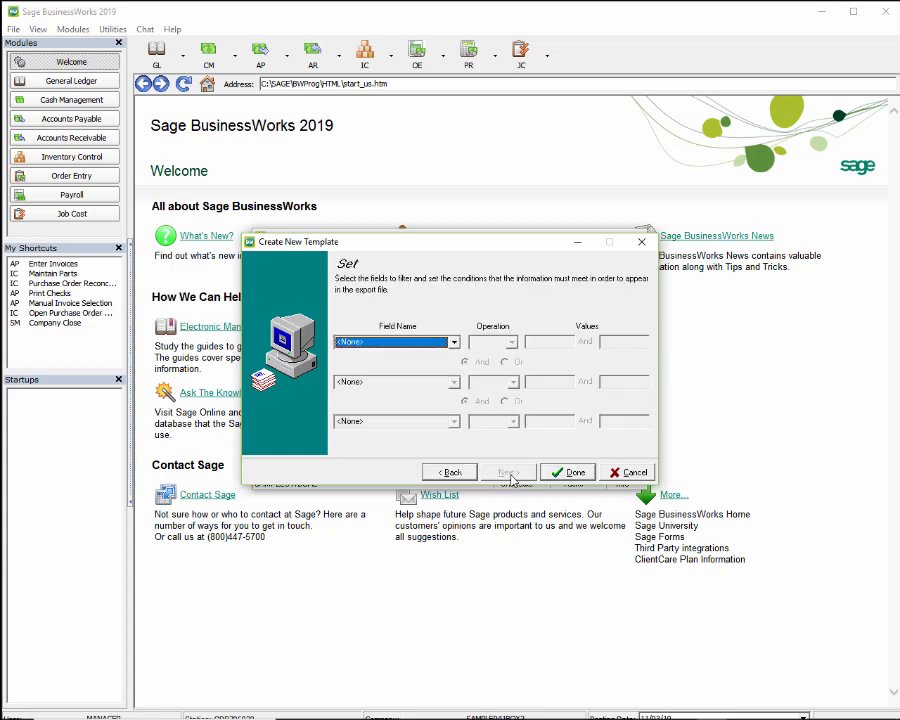
click(453, 343)
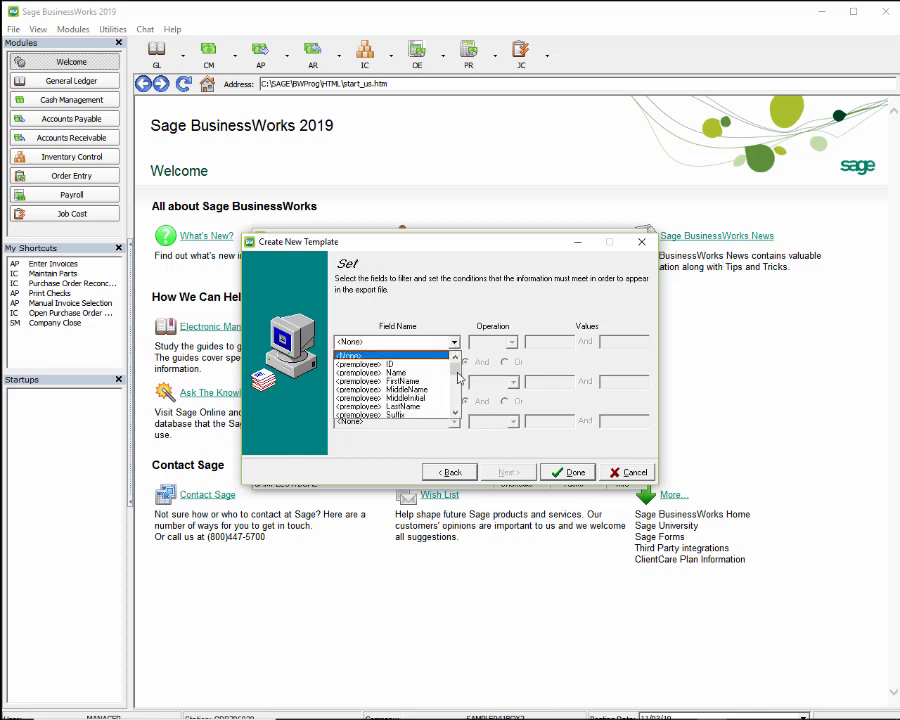
scroll(459, 416, down, 3)
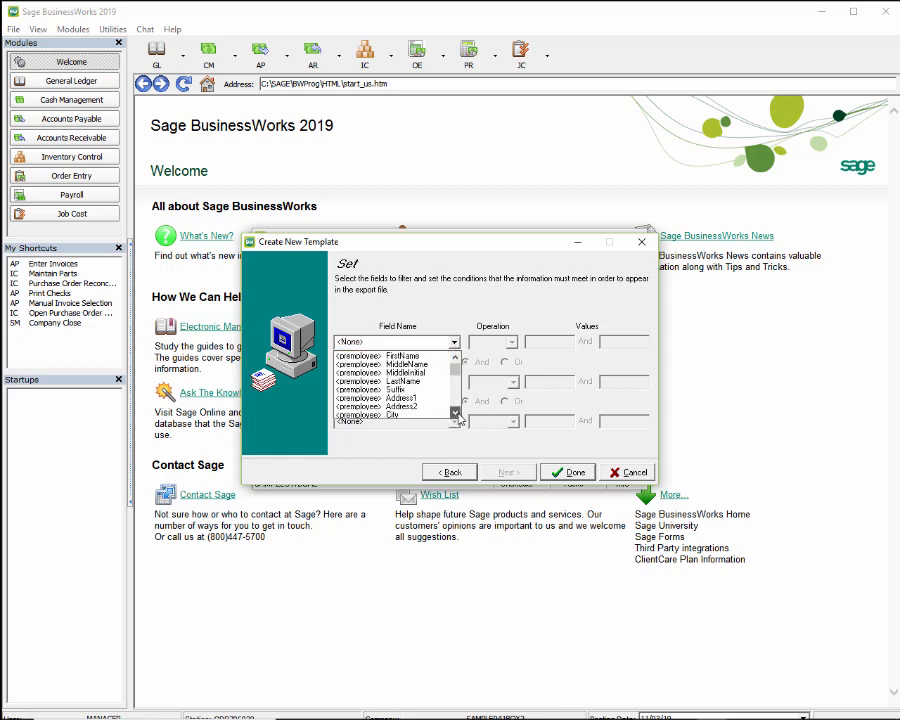
scroll(459, 416, down, 5)
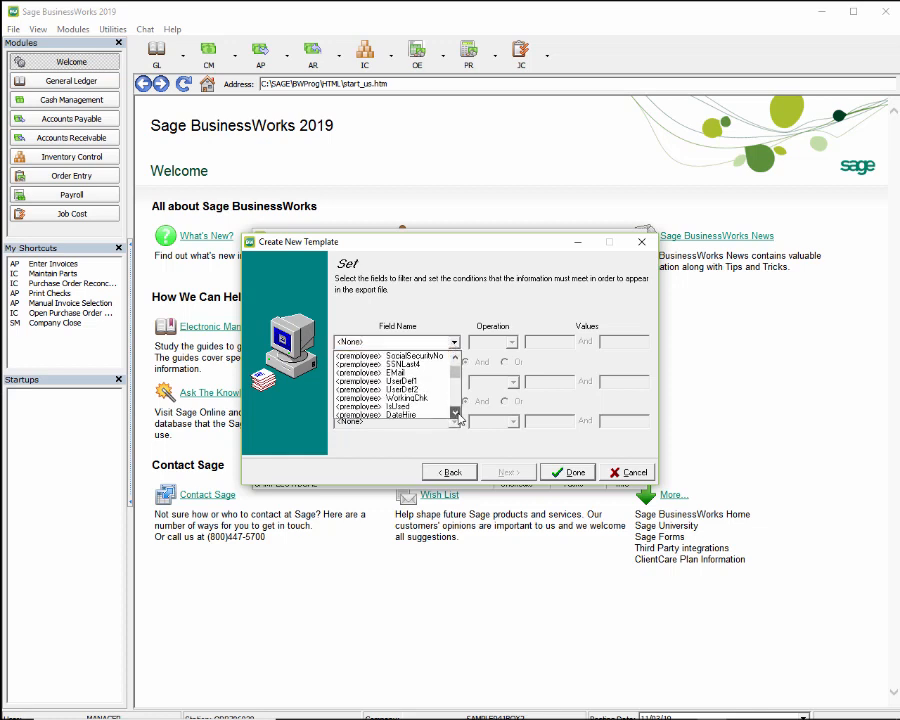
scroll(459, 416, down, 6)
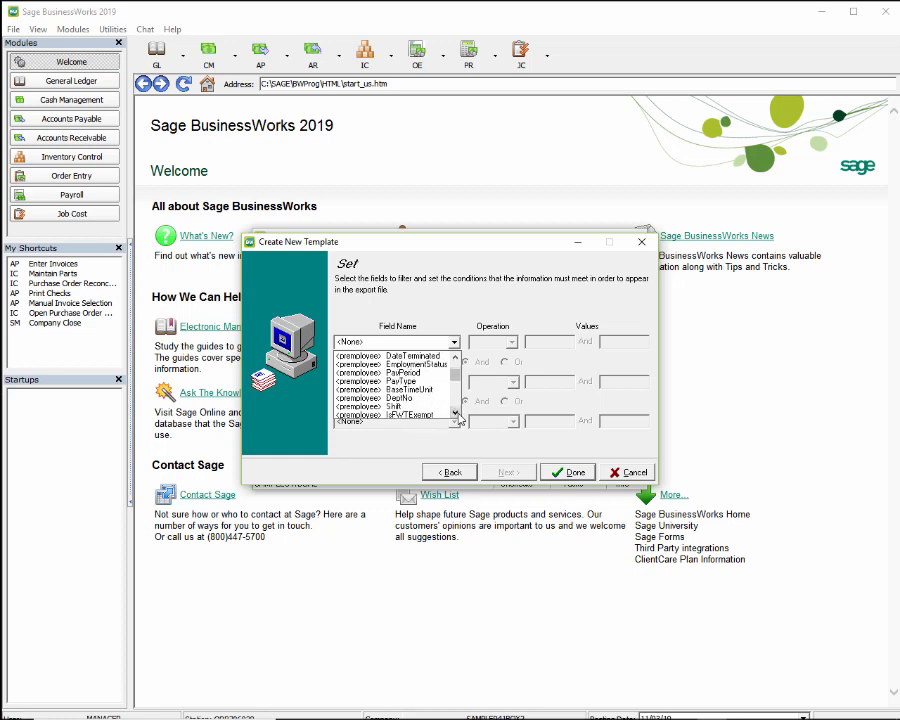
click(448, 399)
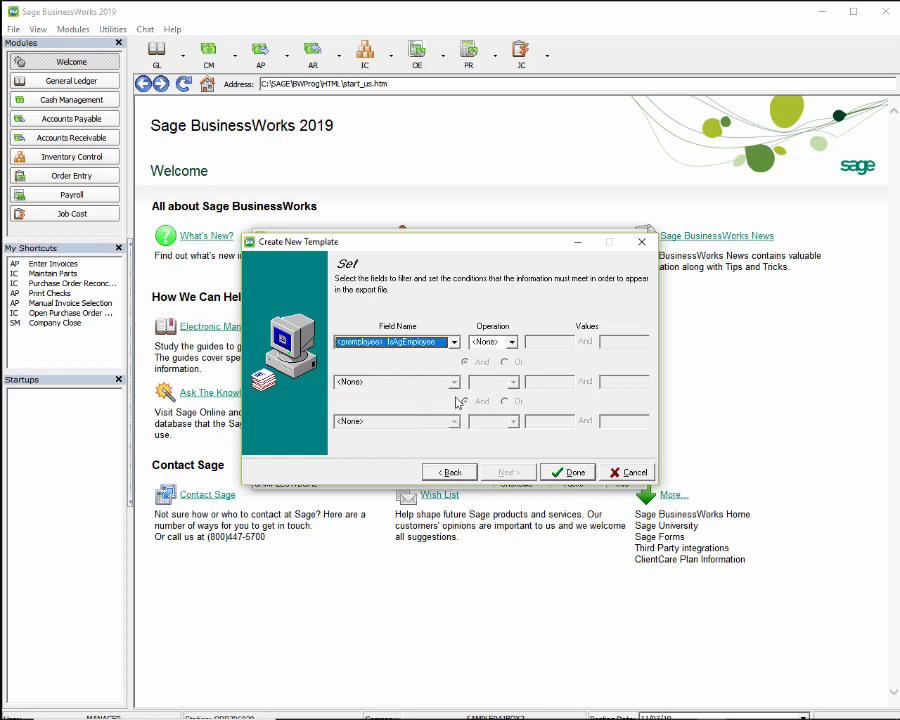
click(512, 343)
click(493, 368)
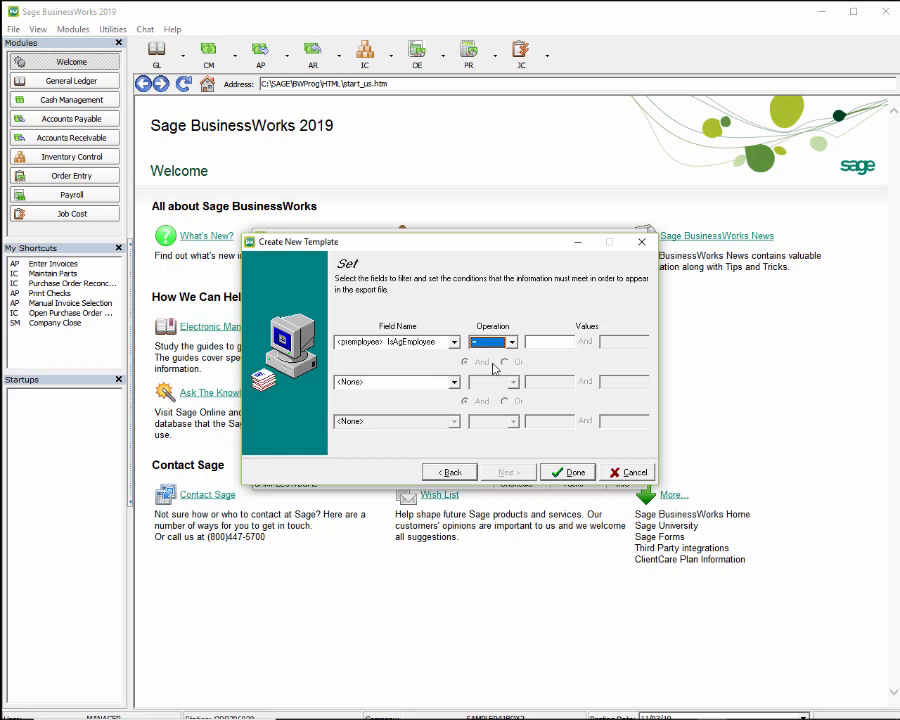
click(545, 342)
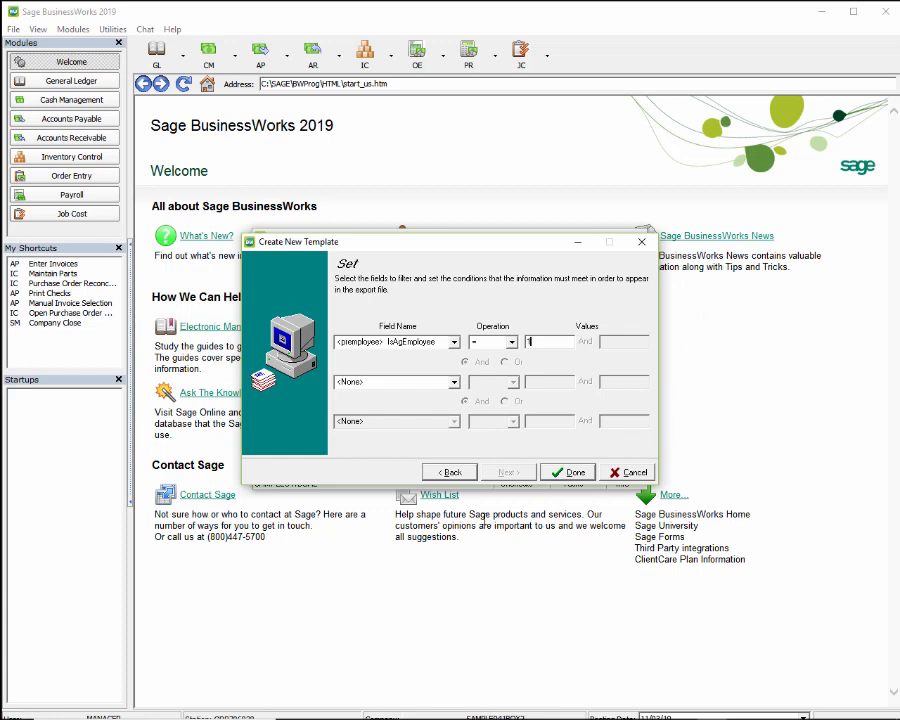
click(570, 472)
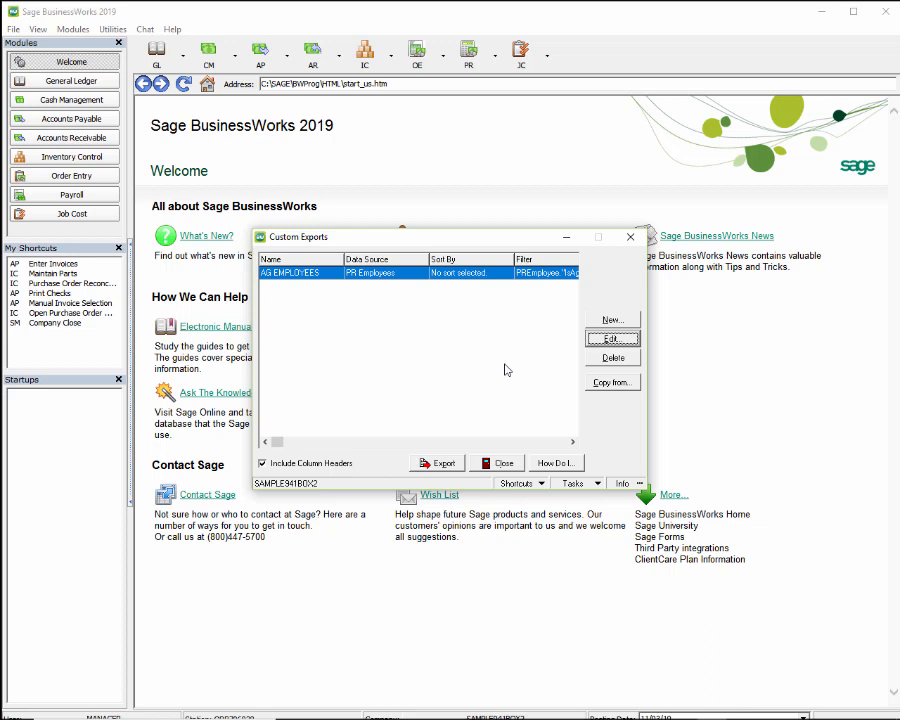
- Create a new export template named MANUALLY CALCULATED CHECKS, using PR Check Distribution as its data source, and continue to field selection
click(612, 320)
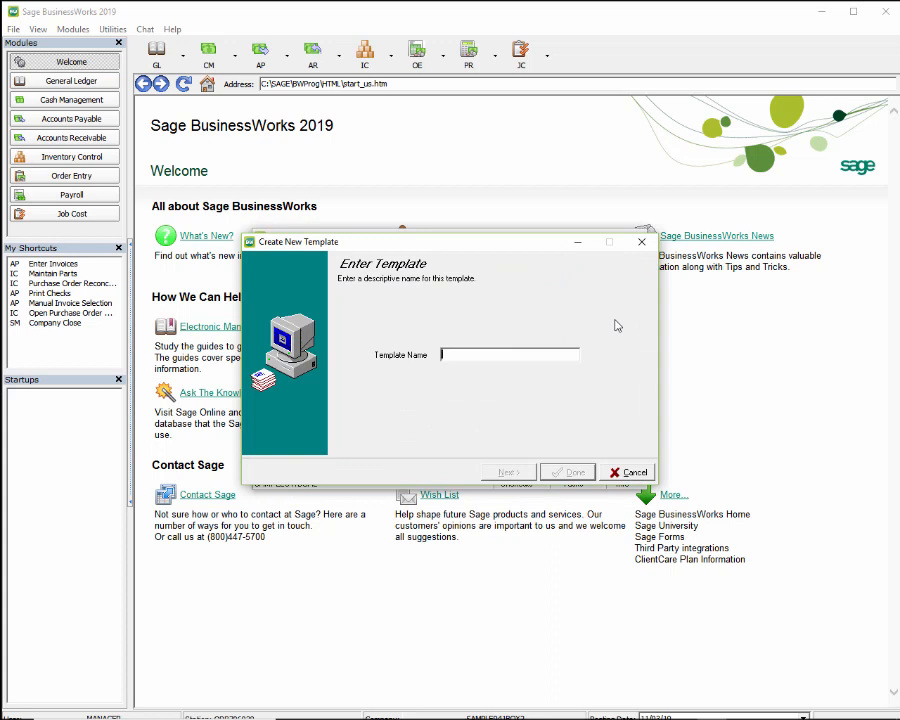
text(MANUALLY CALCULA)
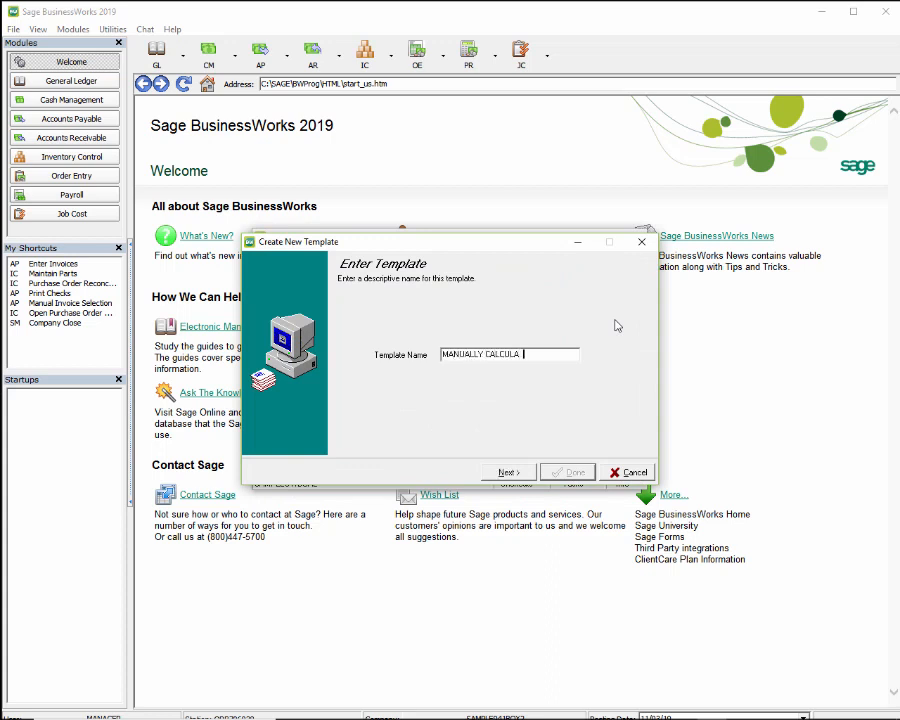
text(TED CHECKS)
click(509, 472)
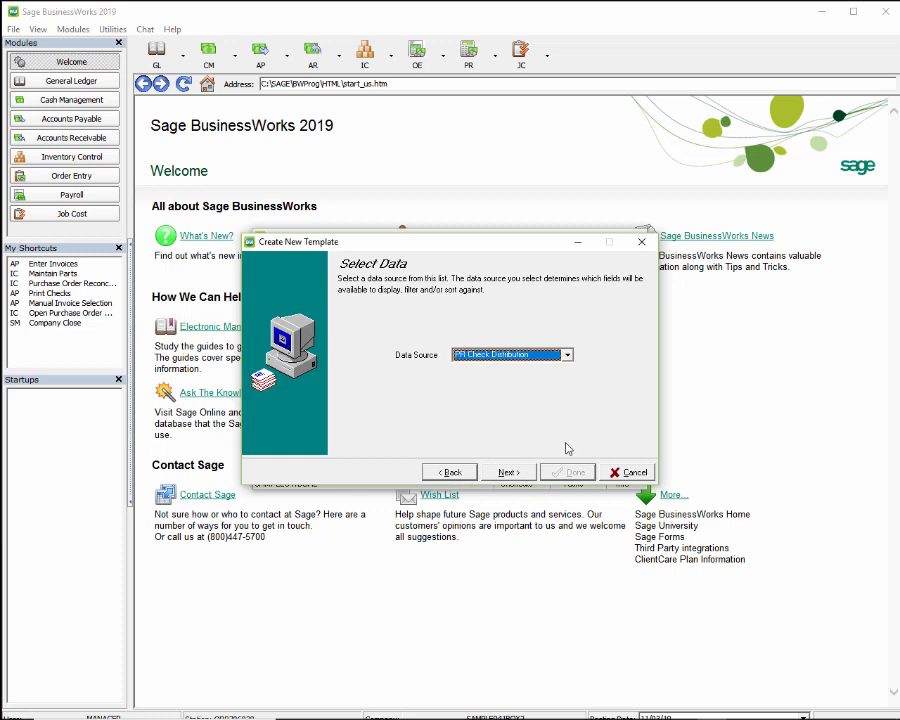
click(509, 473)
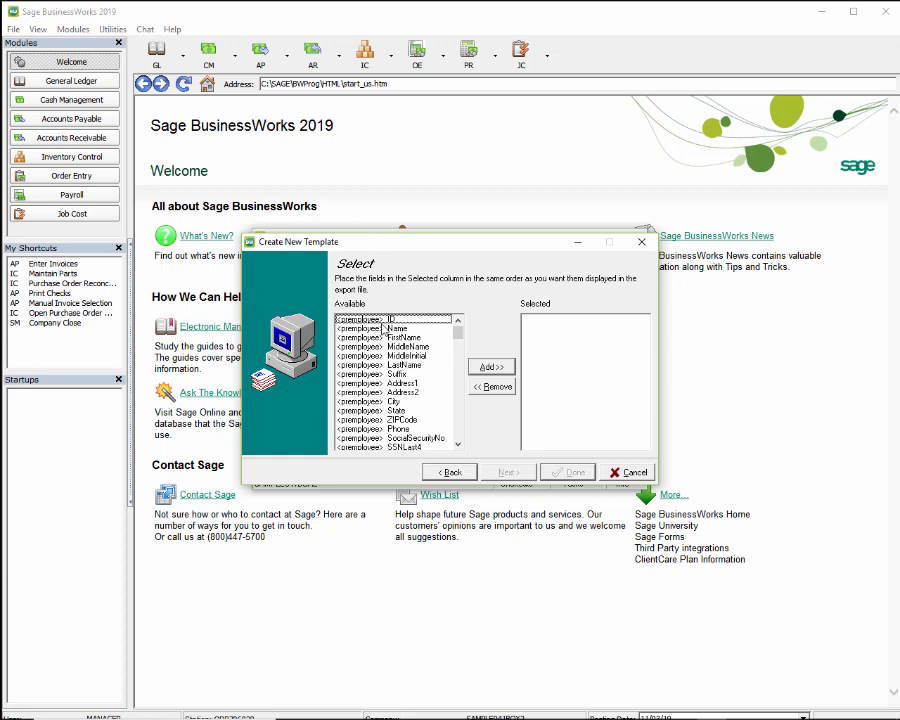
- Add the <premployee> ID and Name fields to the template's selected export fields
click(382, 320)
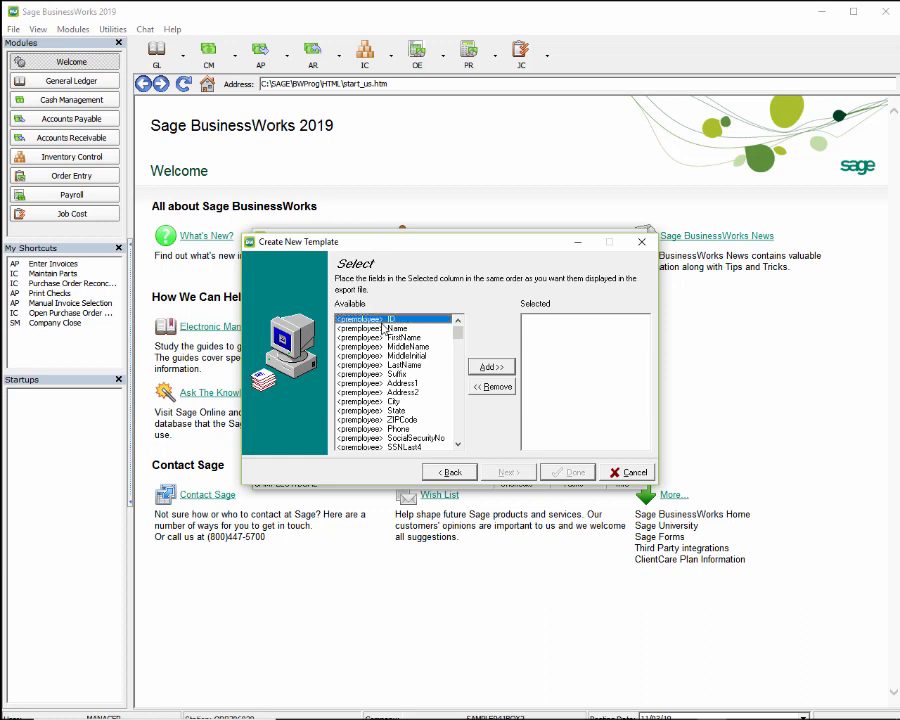
click(491, 367)
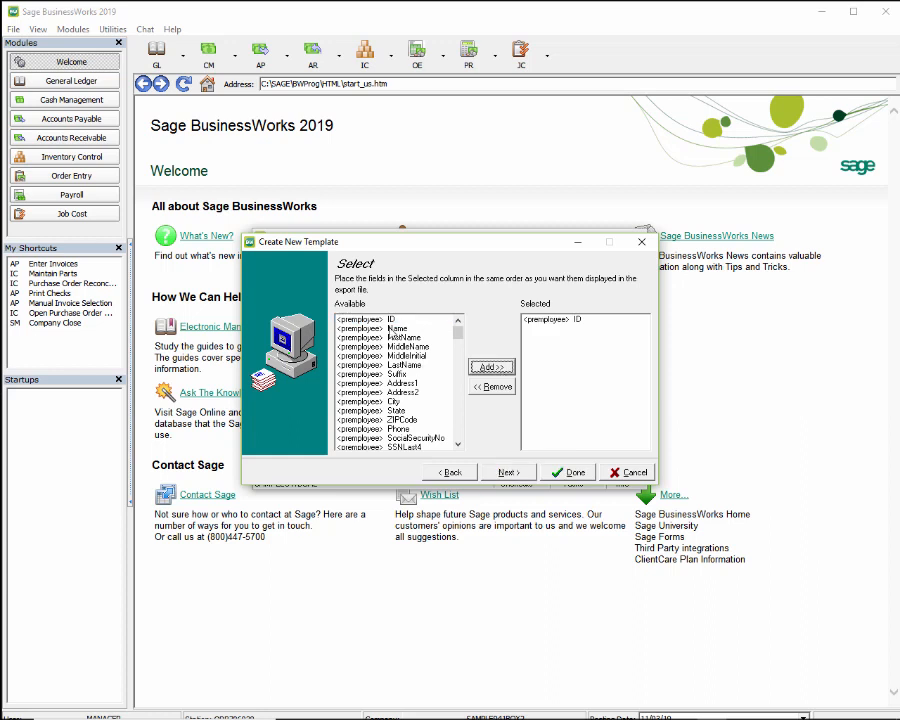
click(399, 329)
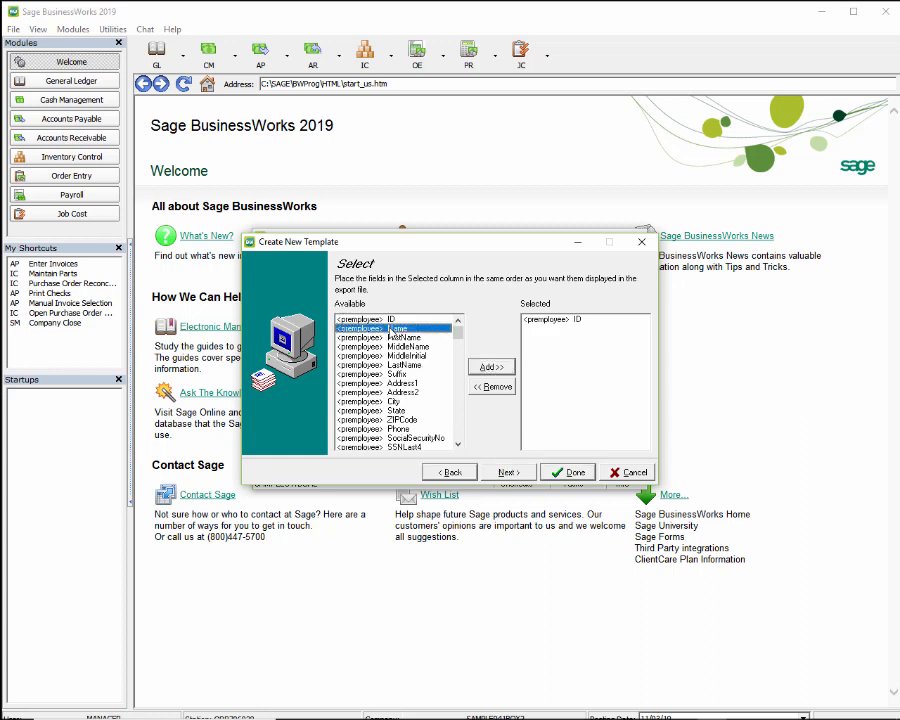
click(493, 367)
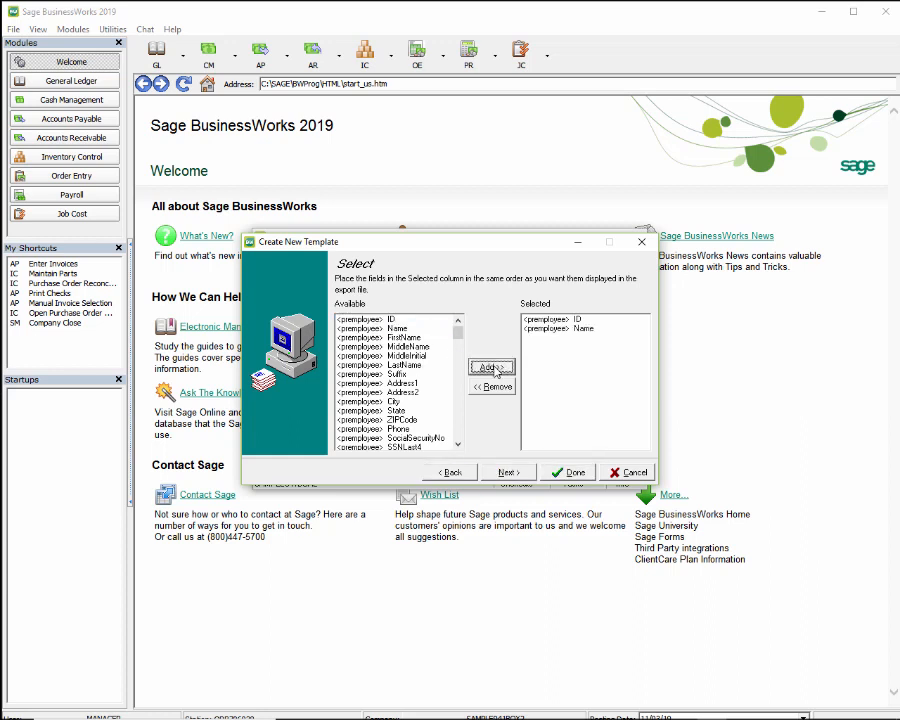
- Add the <prpaycheck> Status, CheckDate and GrossPay fields to the selected export fields
click(458, 449)
click(458, 449)
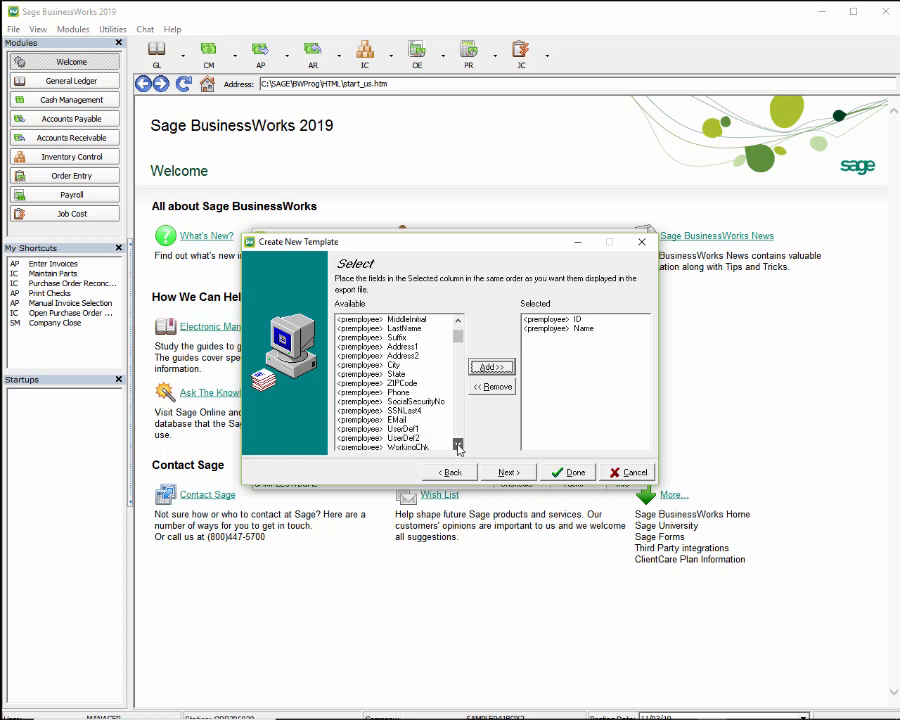
click(458, 449)
click(458, 449)
click(458, 449)
click(458, 449)
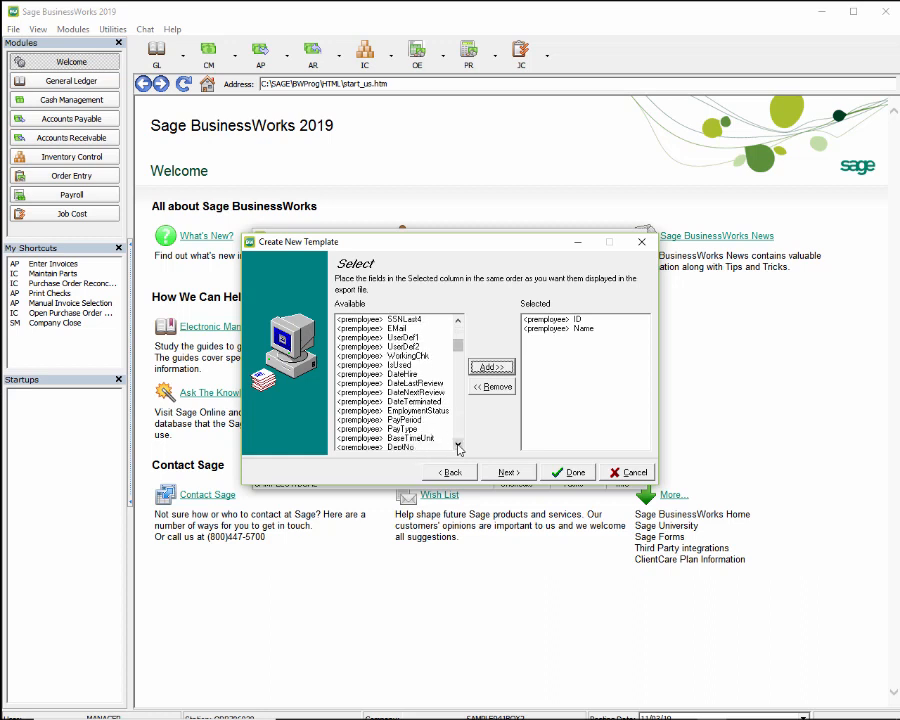
click(458, 449)
click(458, 449)
click(458, 449)
click(458, 449)
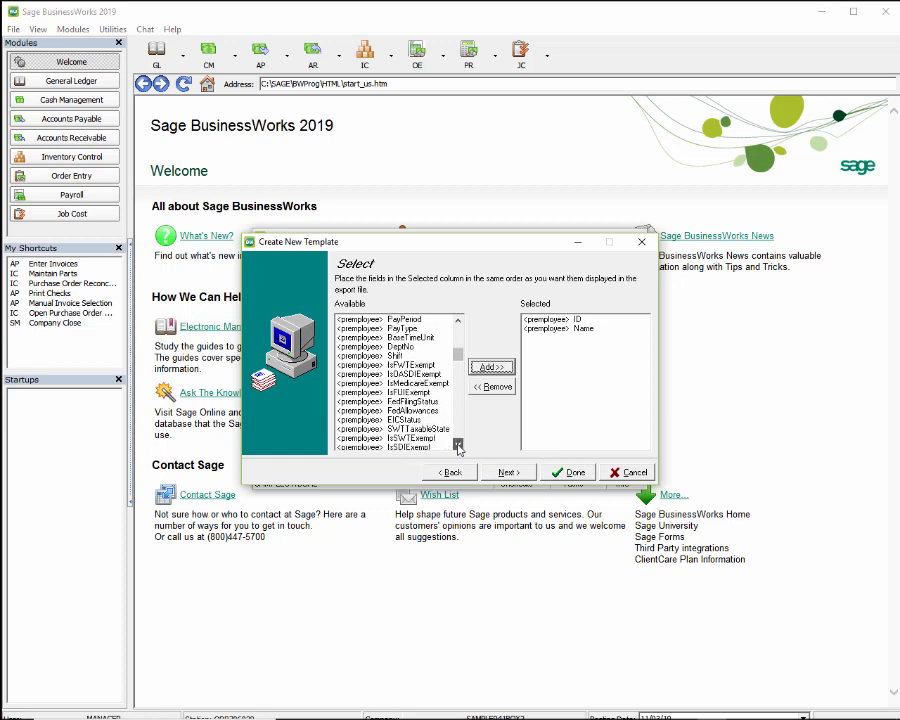
click(458, 449)
click(458, 449)
click(458, 449)
click(458, 449)
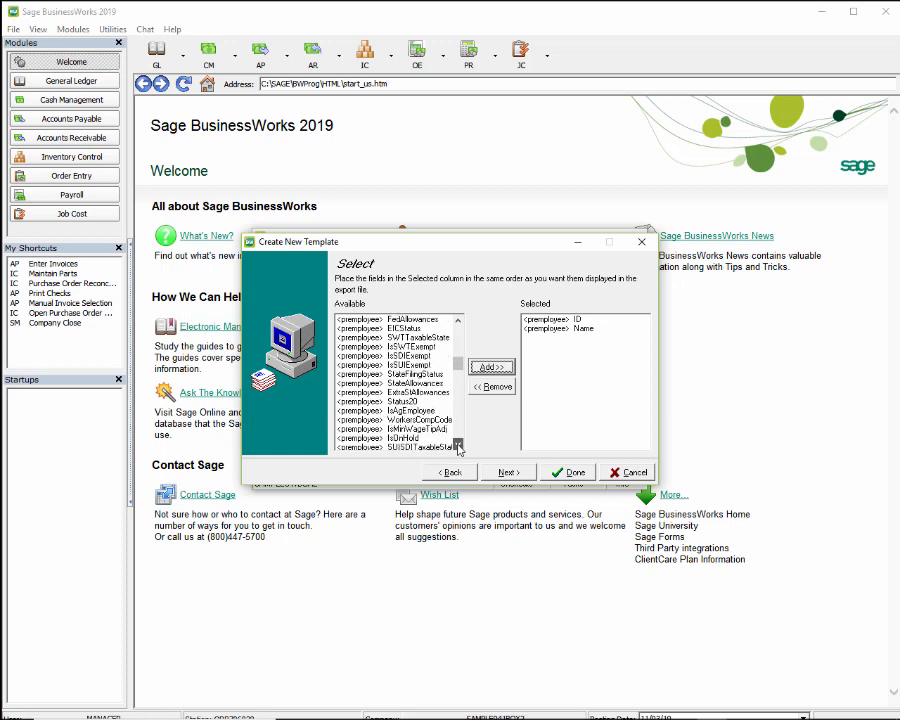
click(458, 449)
click(458, 449)
click(458, 449)
click(458, 449)
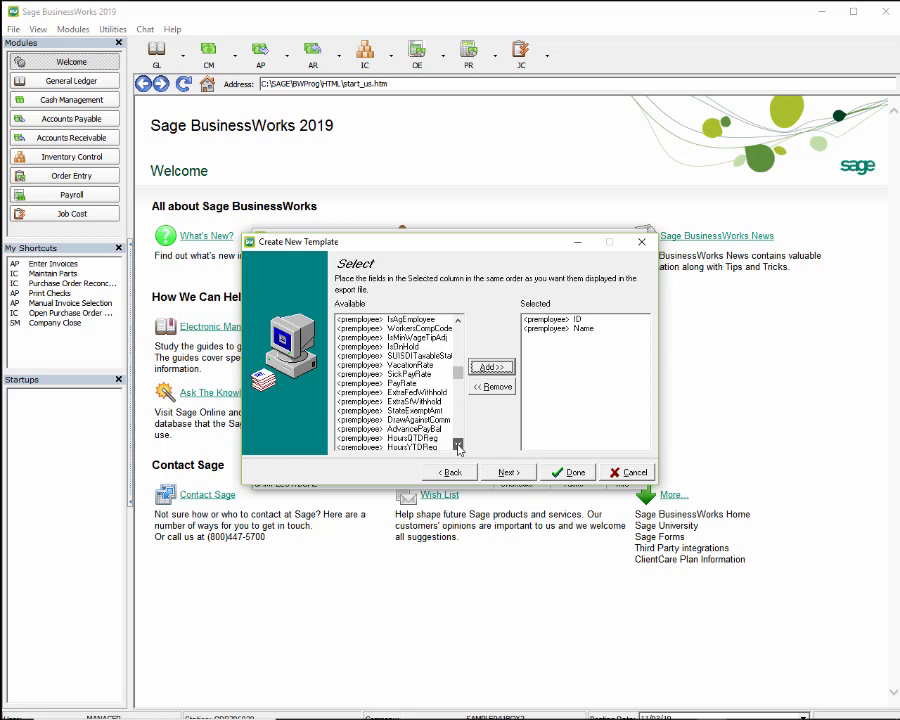
click(458, 449)
click(458, 449)
click(458, 449)
click(458, 449)
click(458, 449)
click(458, 449)
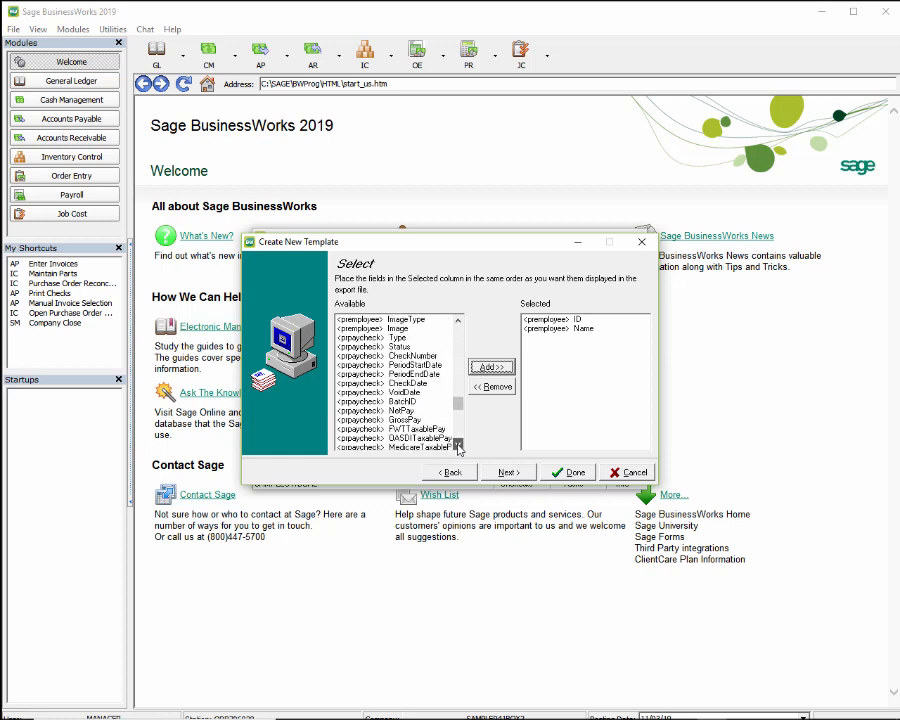
click(458, 449)
click(381, 338)
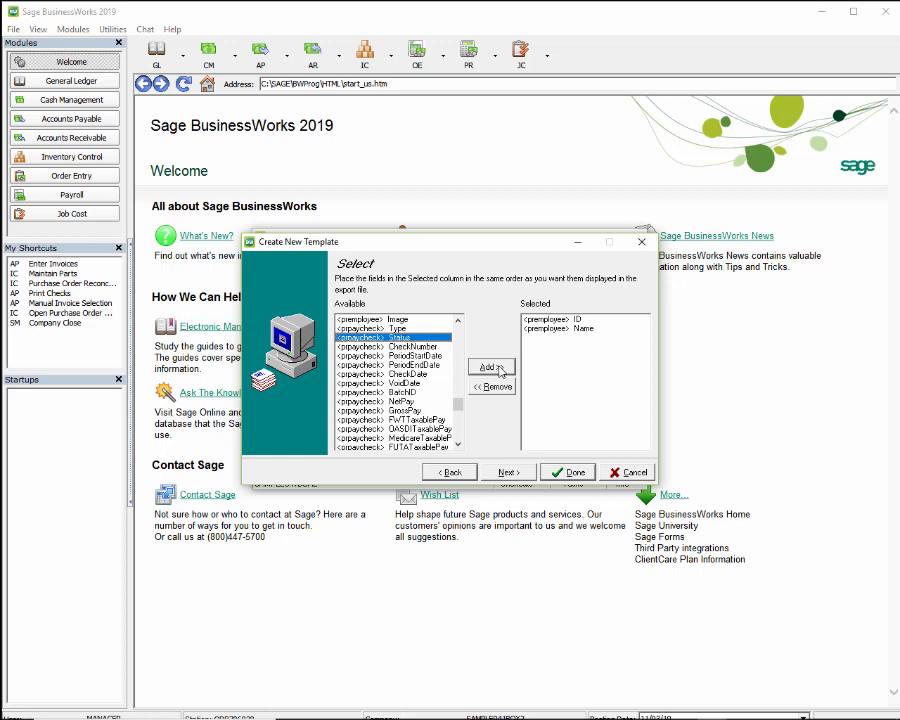
click(489, 367)
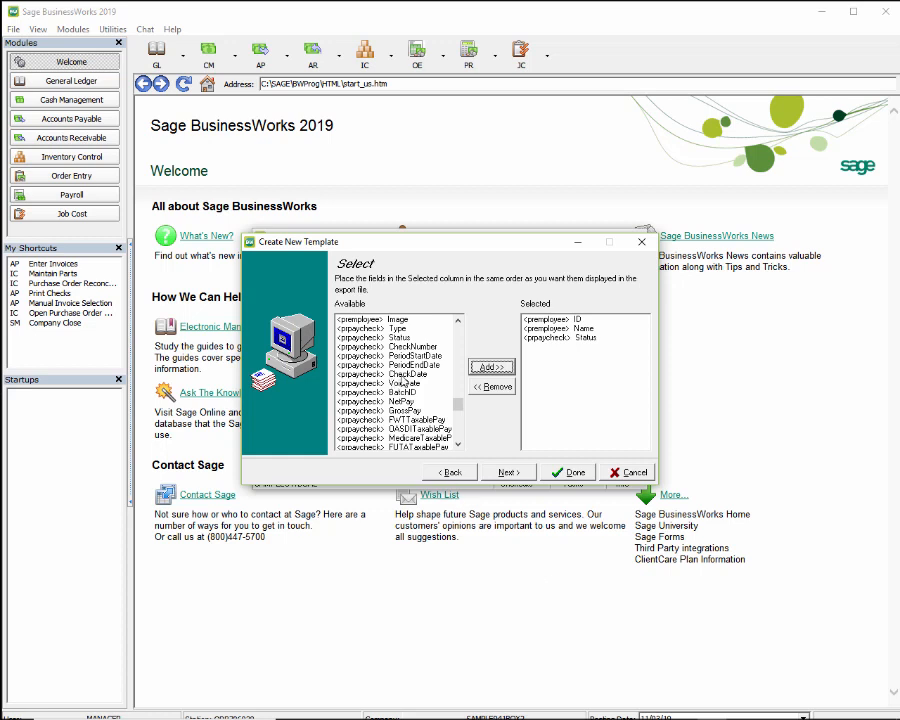
click(405, 373)
click(505, 369)
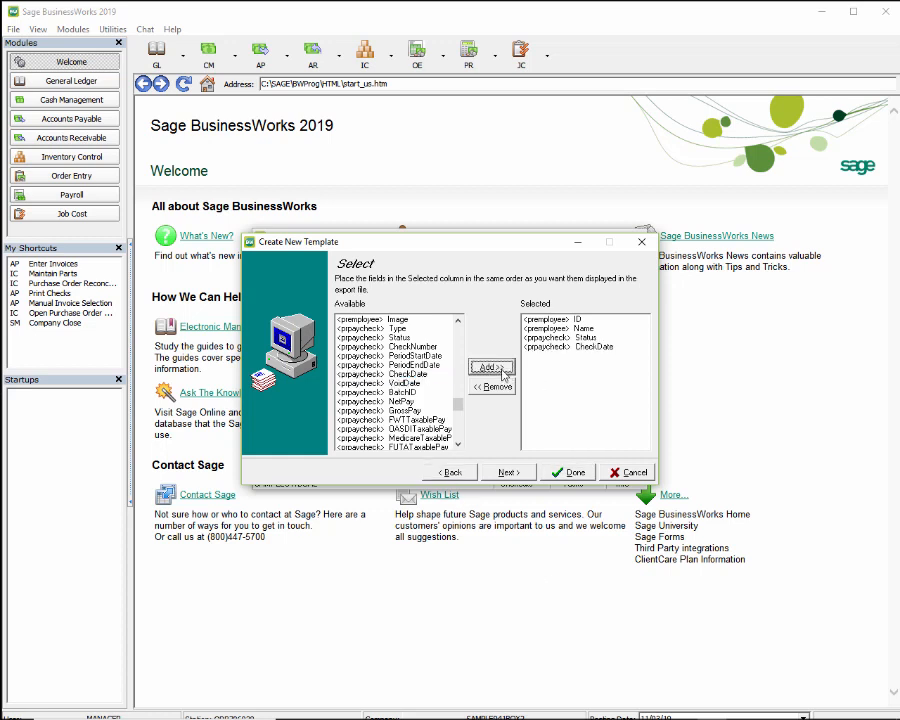
click(380, 410)
click(494, 369)
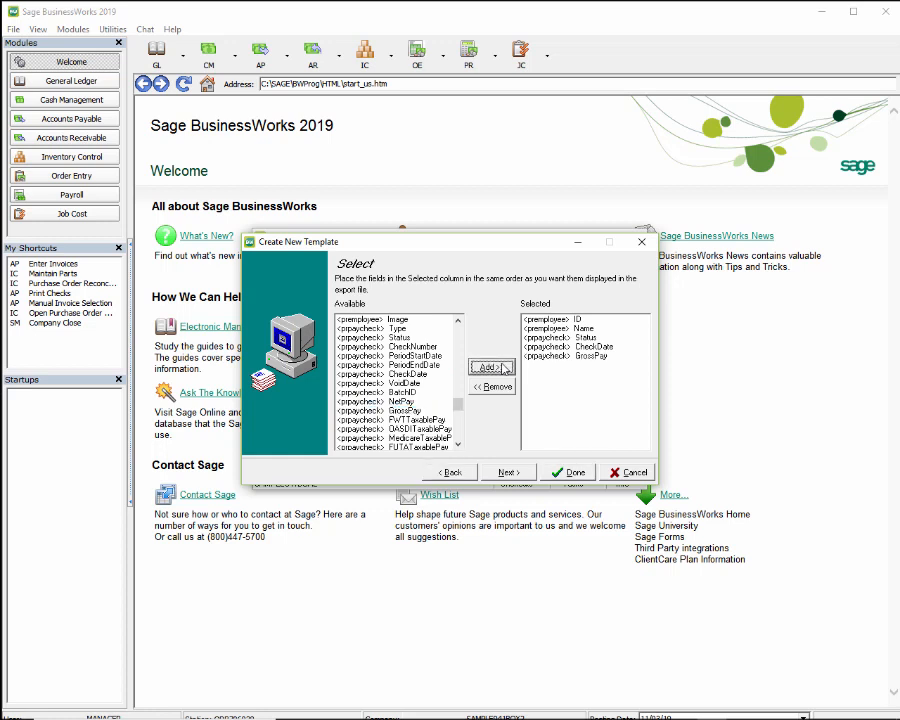
- Add the <prpaycheck> FWTTaxablePay, OASDITaxablePay and MedicareTaxablePay fields to the selected export fields
click(404, 420)
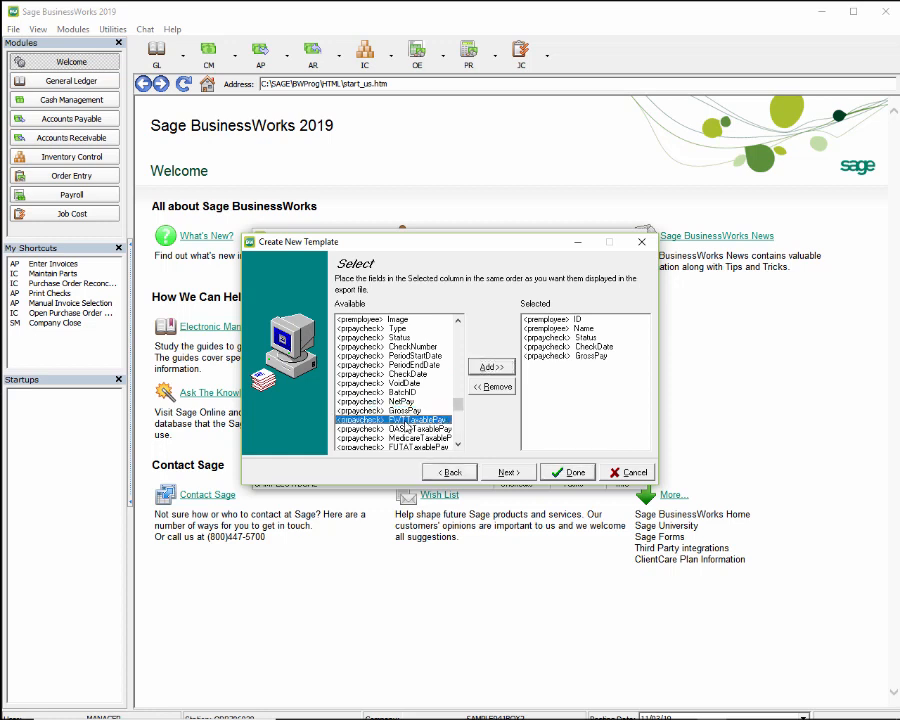
click(491, 369)
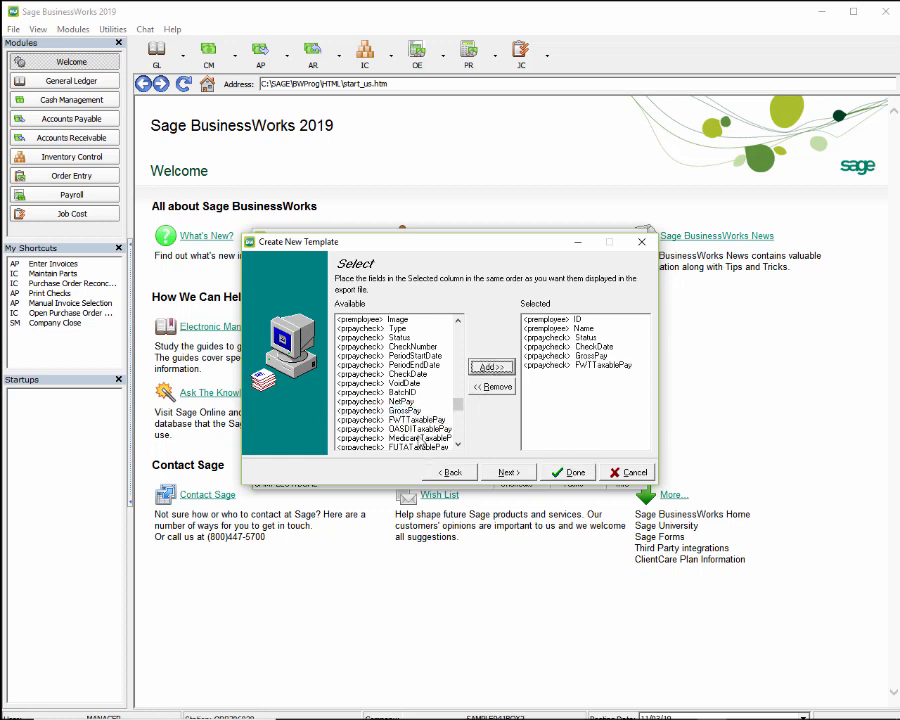
click(491, 367)
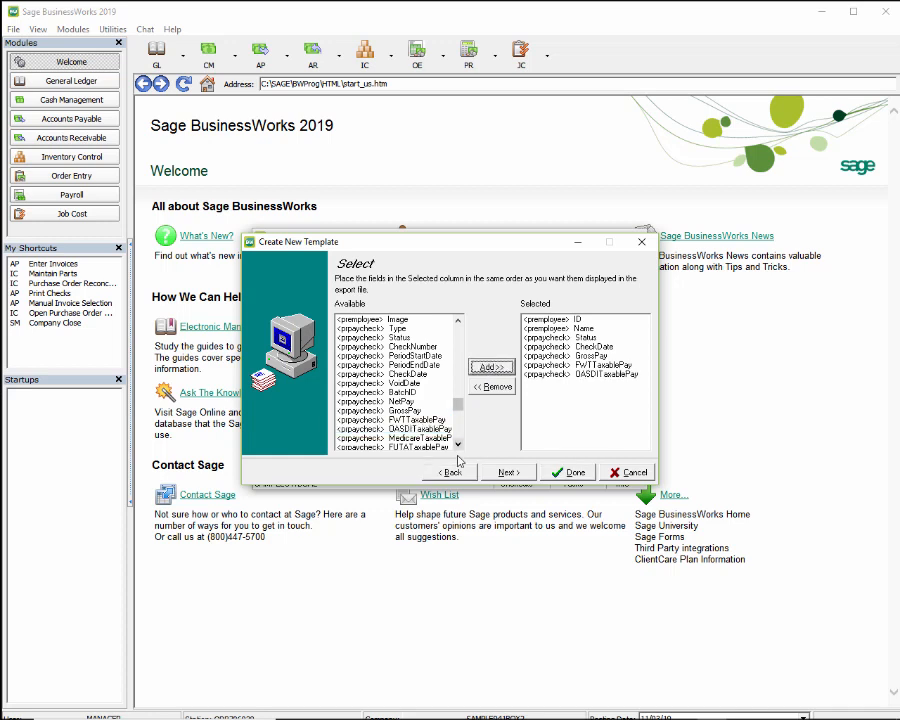
click(420, 438)
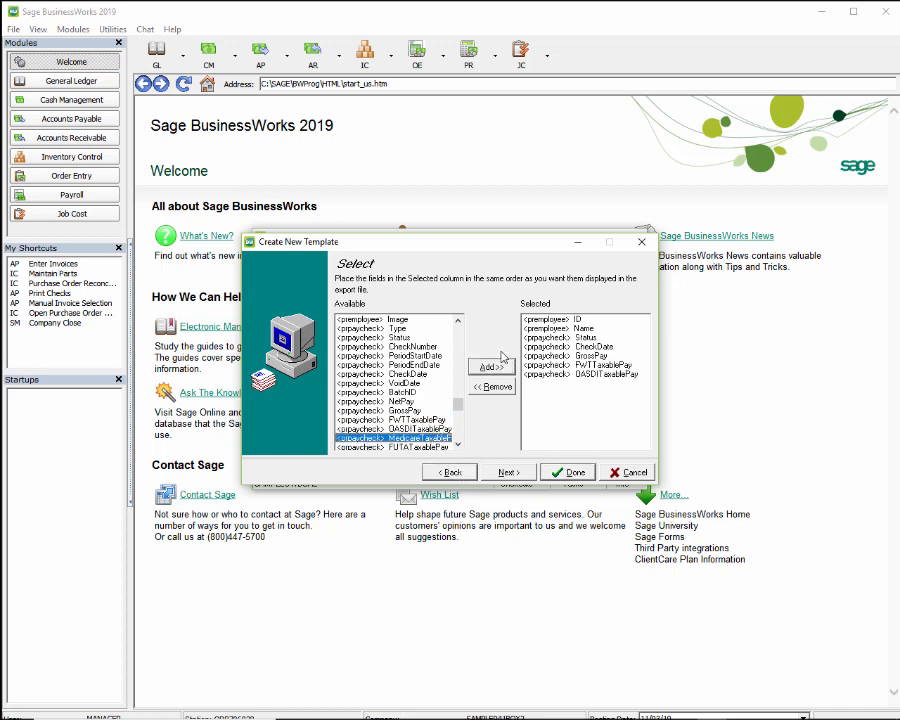
click(496, 370)
- Add the <prpaycheck> CashTips and ChargeTips fields to the selected export fields and continue to sorting
click(458, 445)
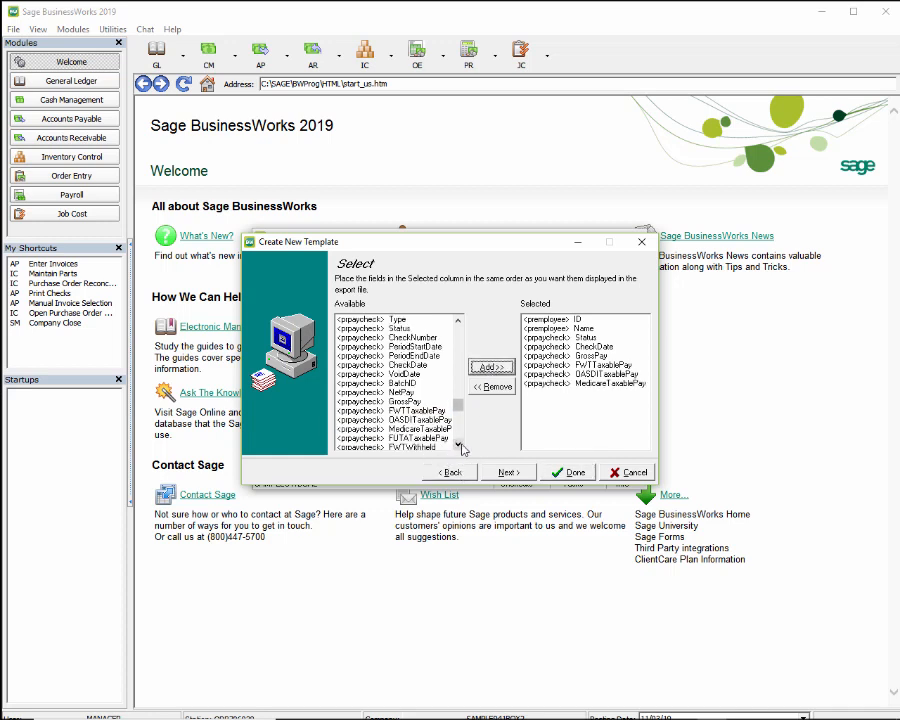
click(458, 445)
click(458, 445)
double_click(458, 445)
click(458, 445)
double_click(458, 445)
click(458, 445)
double_click(458, 445)
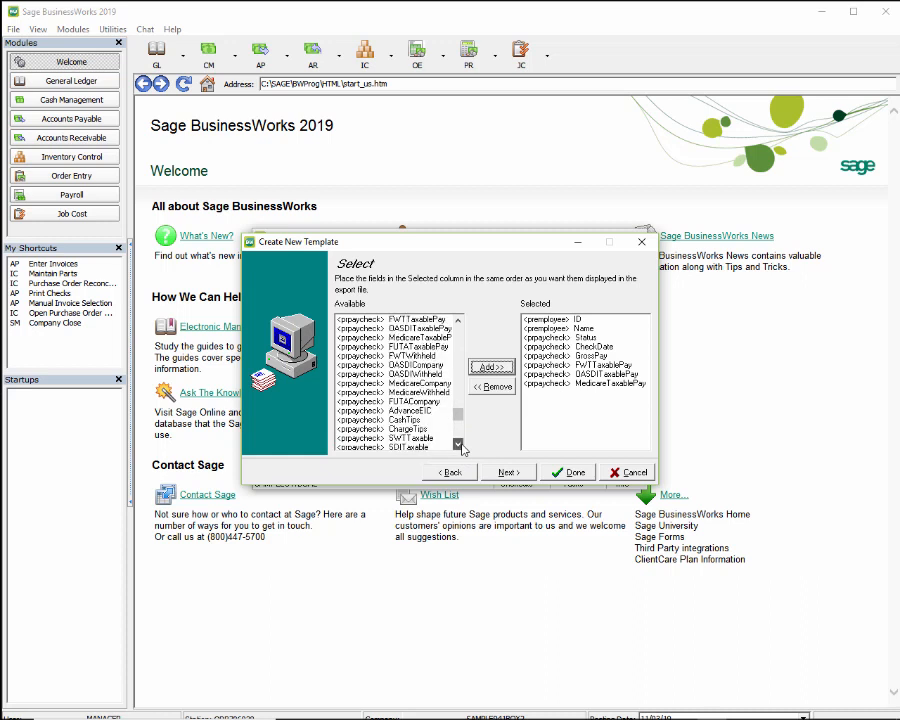
click(458, 445)
click(420, 411)
click(492, 367)
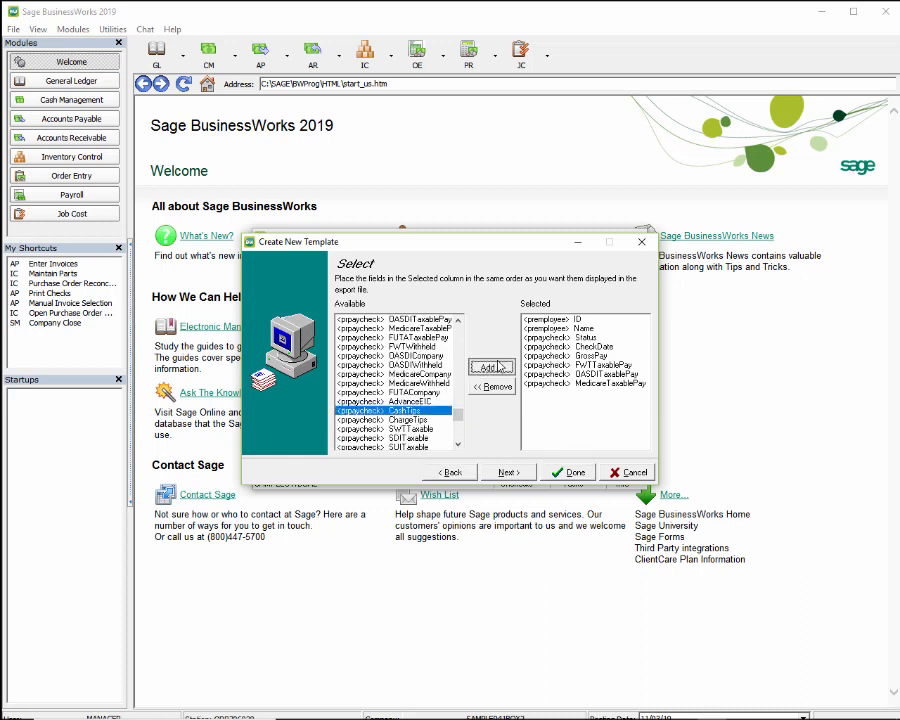
click(420, 419)
click(494, 368)
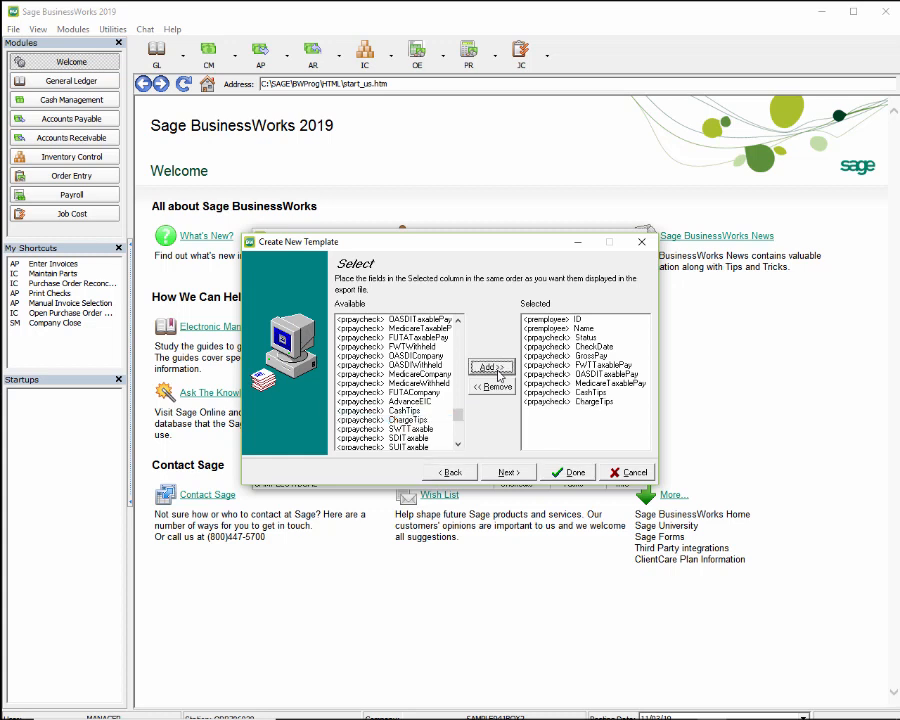
click(507, 472)
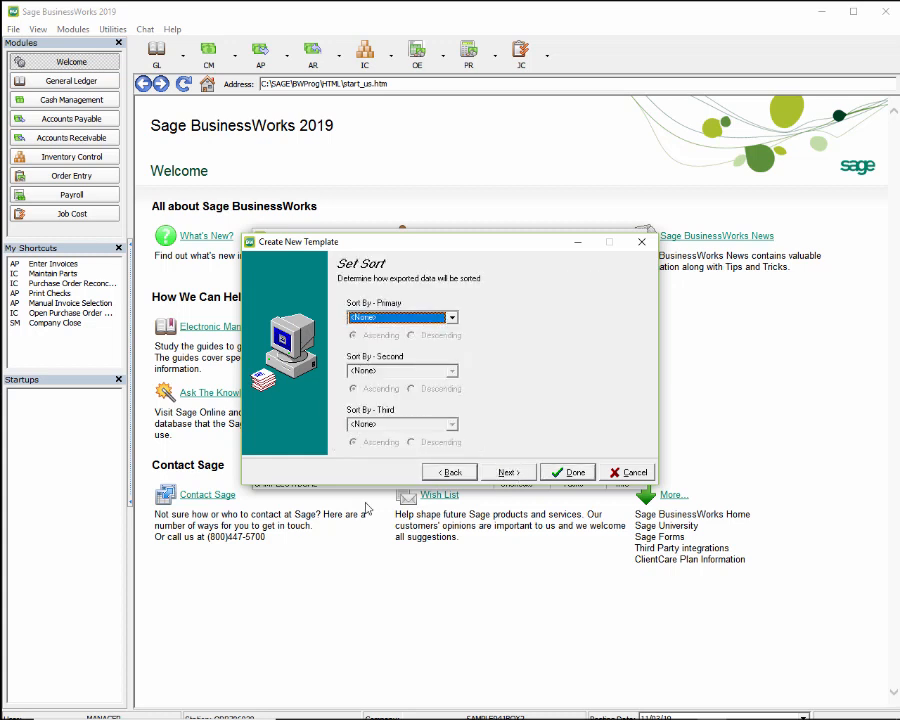
- Set the primary sort to <prpaycheck> Status in ascending order and continue to the filter settings
click(452, 320)
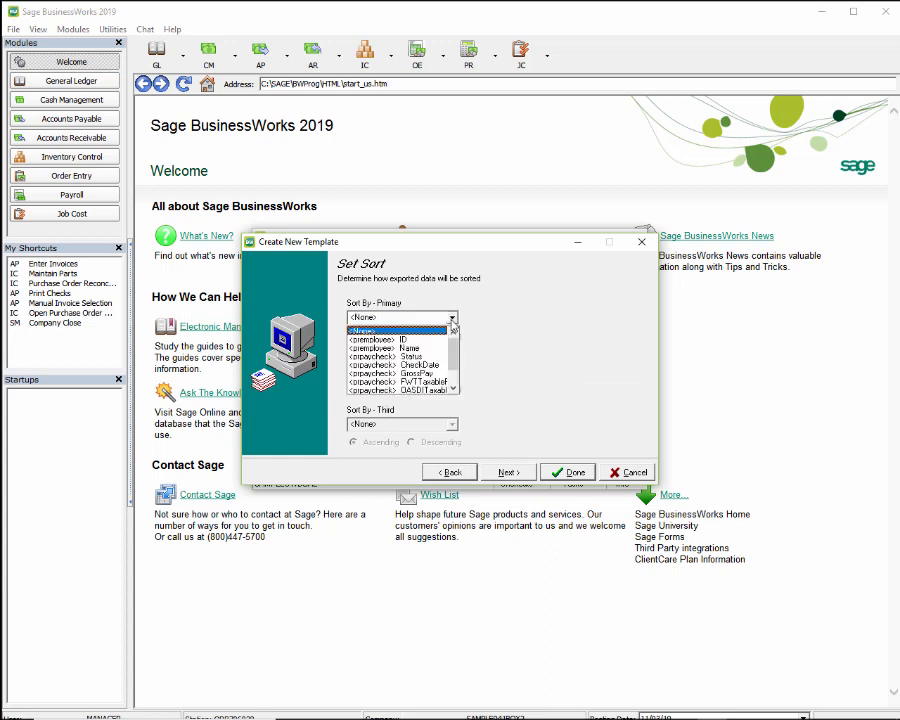
click(452, 390)
click(452, 390)
click(452, 390)
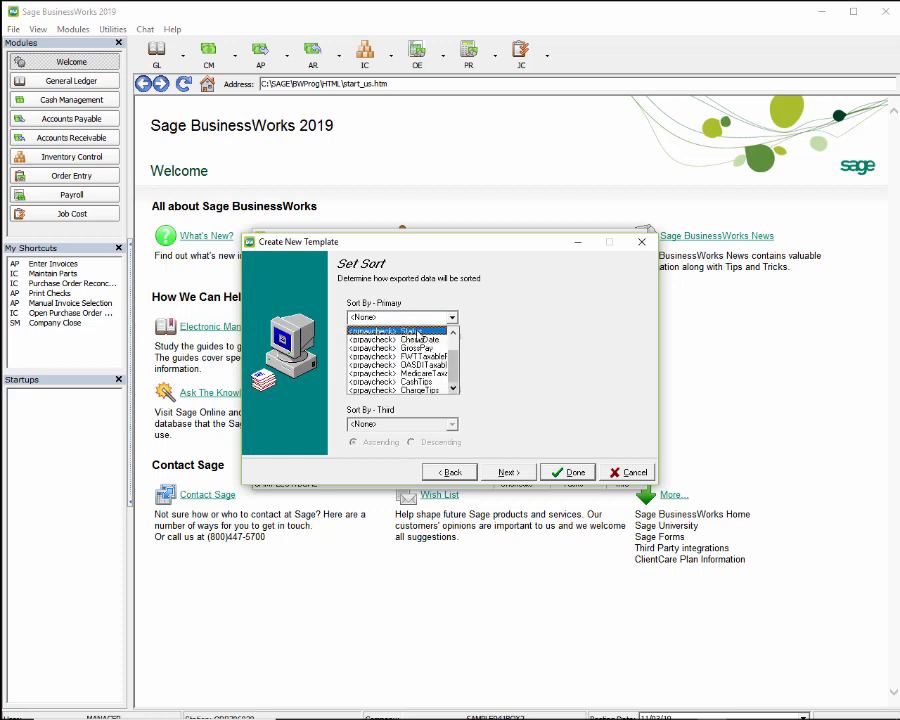
click(418, 332)
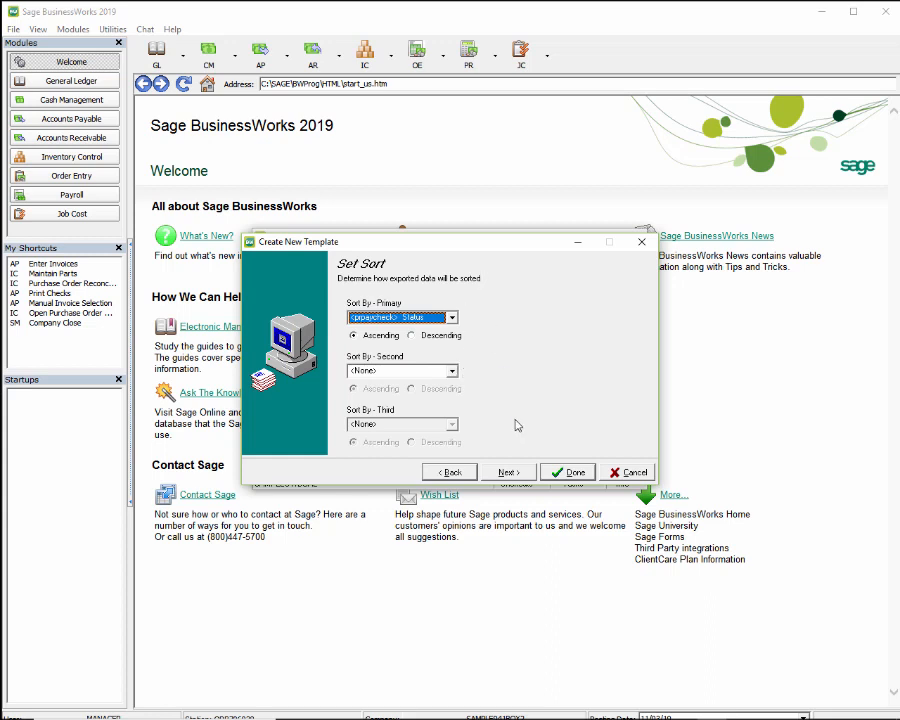
click(519, 476)
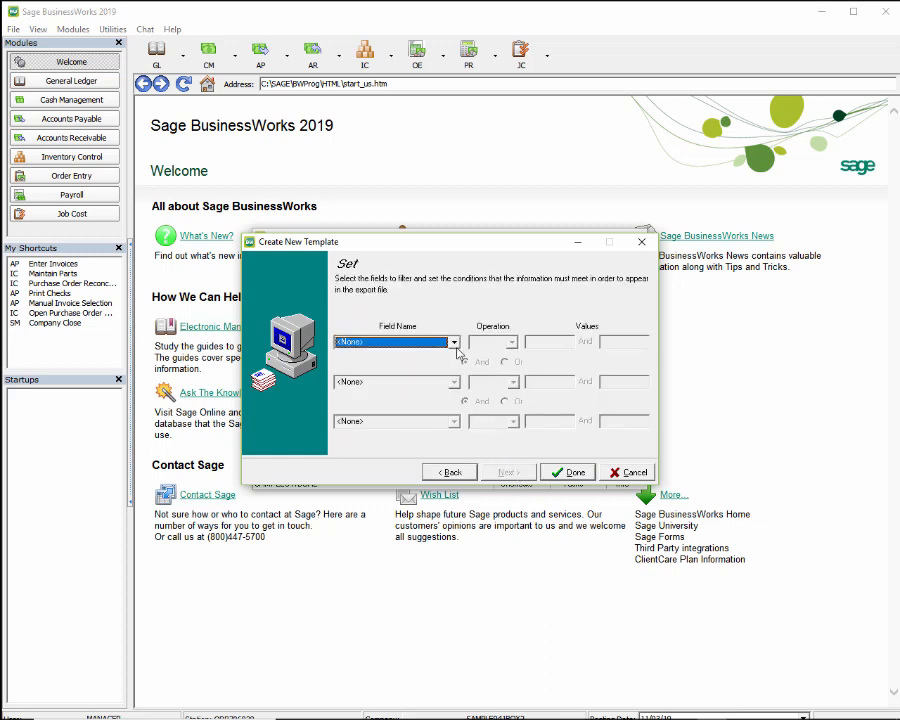
- Filter the template on <prpaycheck> CheckDate between 04/01/19 and 06/30/19
click(453, 342)
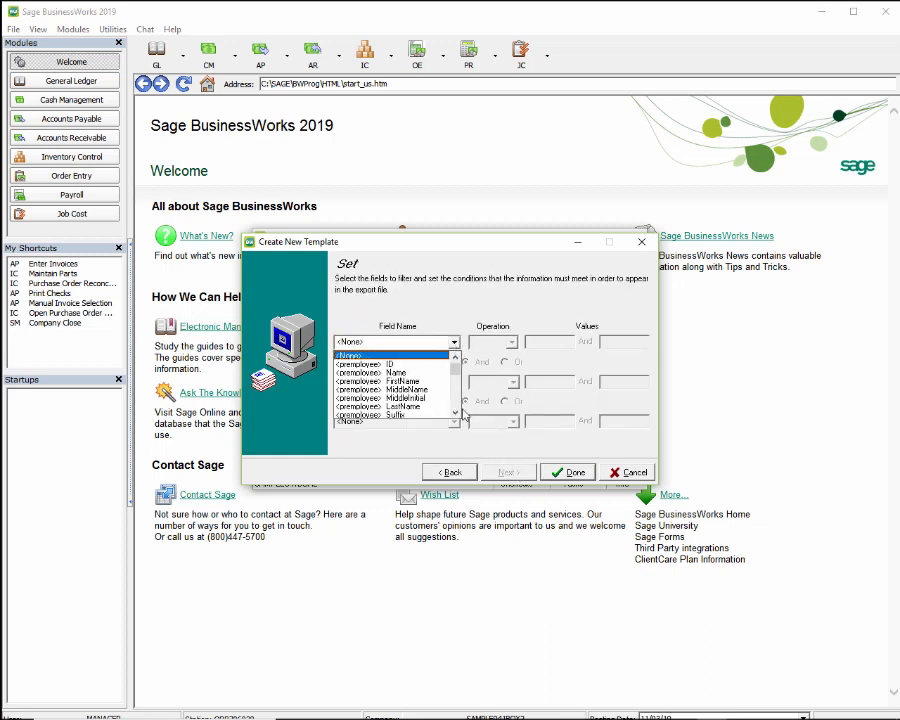
drag(455, 414, 455, 414)
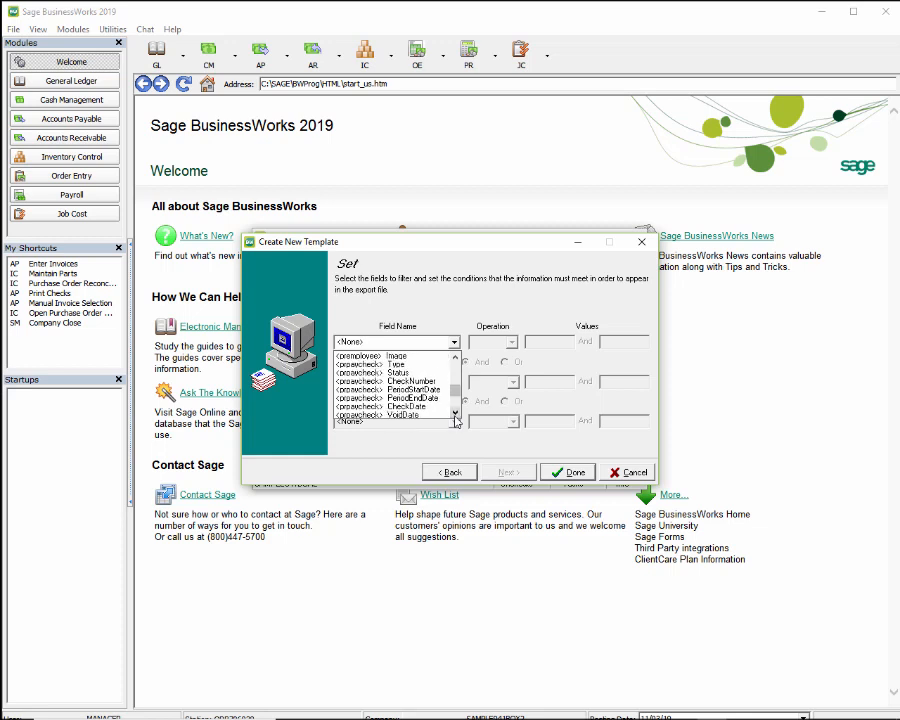
click(400, 408)
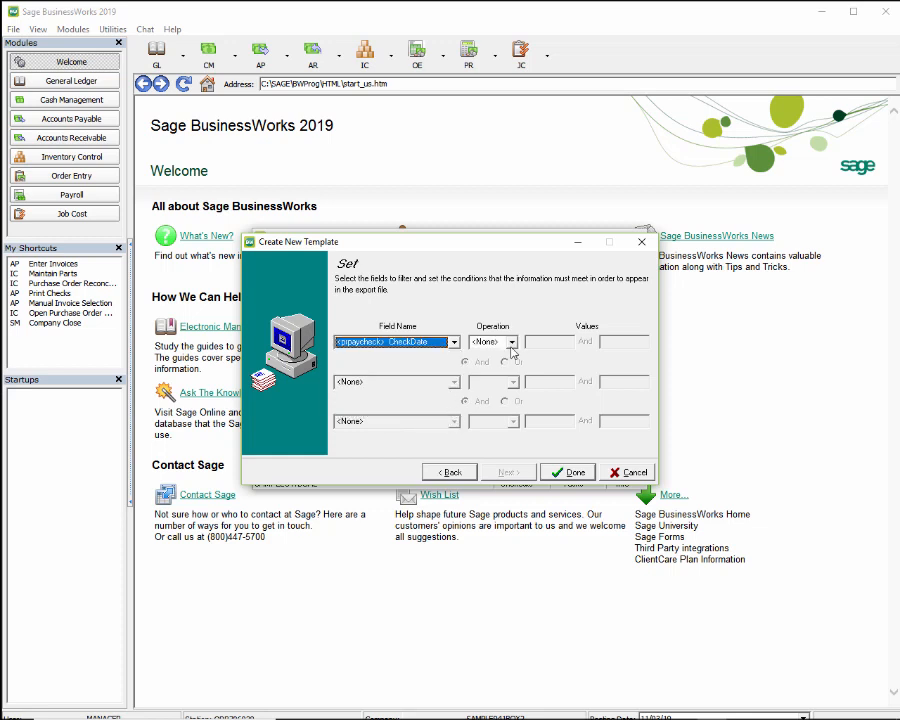
click(511, 342)
click(492, 414)
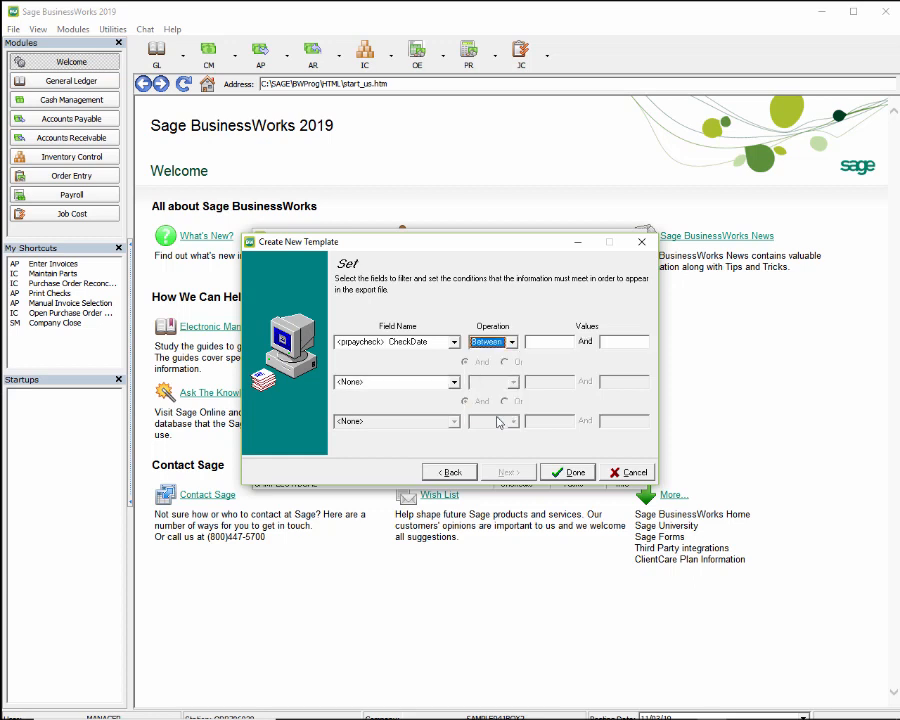
click(547, 342)
text(04/)
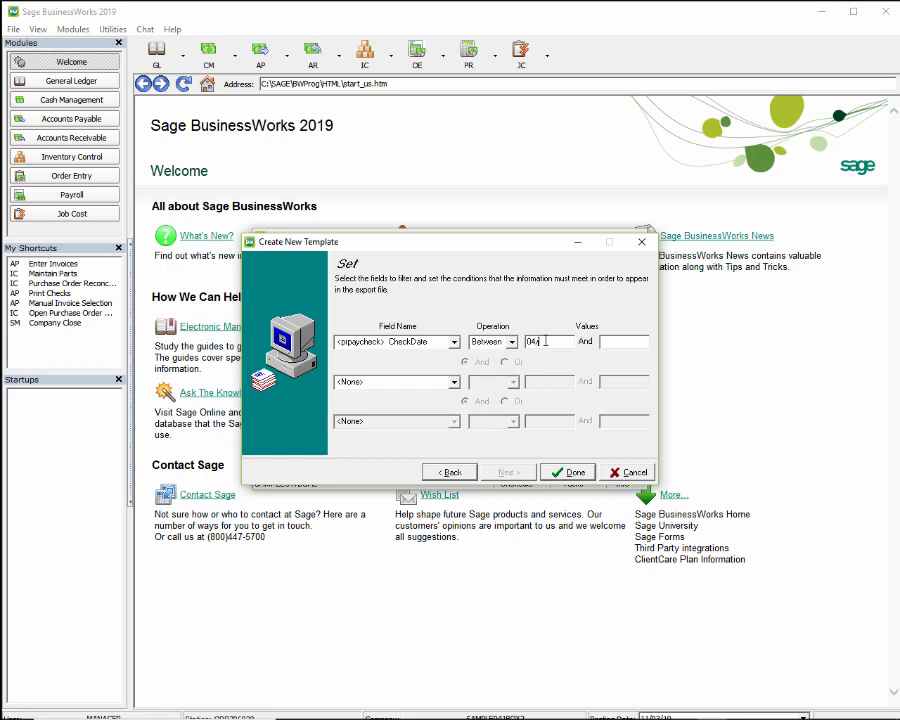
text(01/19)
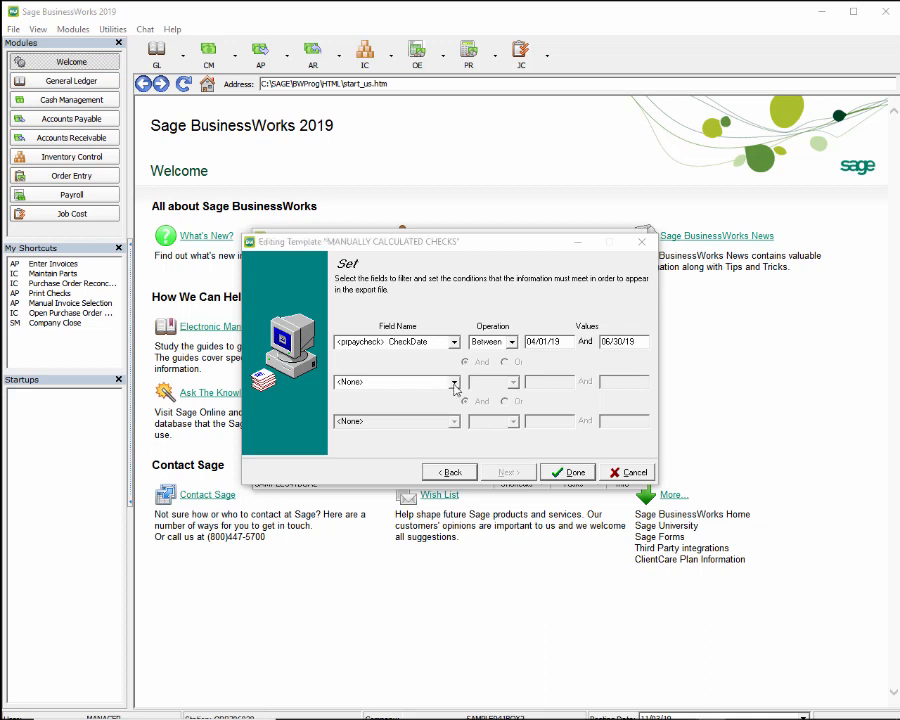
- Add a second filter requiring <prpaycheck> VoidDate < 01/01/00, joined with And, and finish the MANUALLY CALCULATED CHECKS template
click(454, 384)
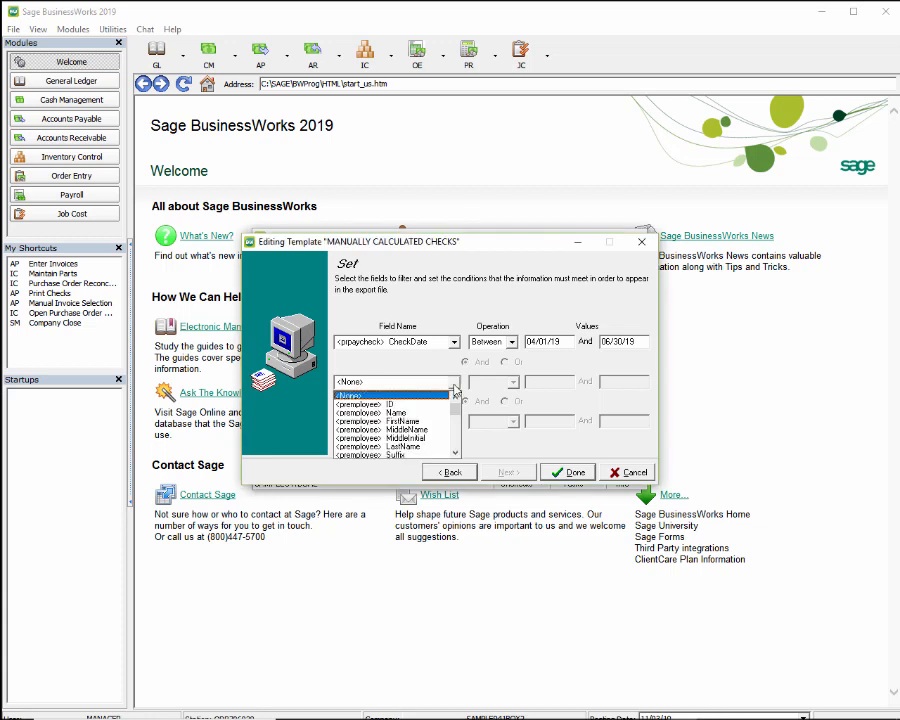
scroll(454, 450, down, 5)
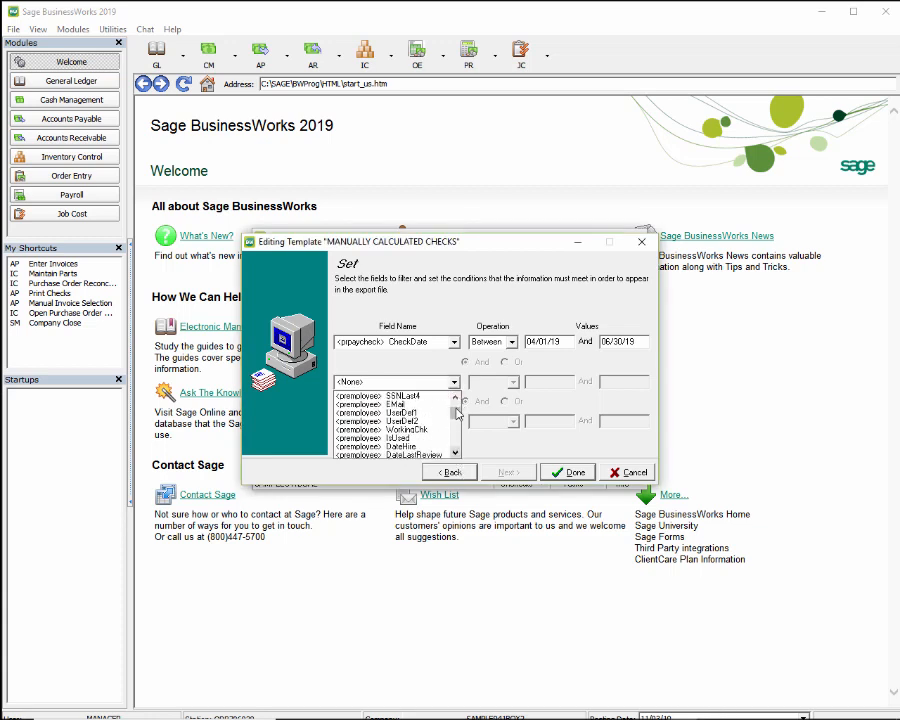
drag(455, 412, 455, 434)
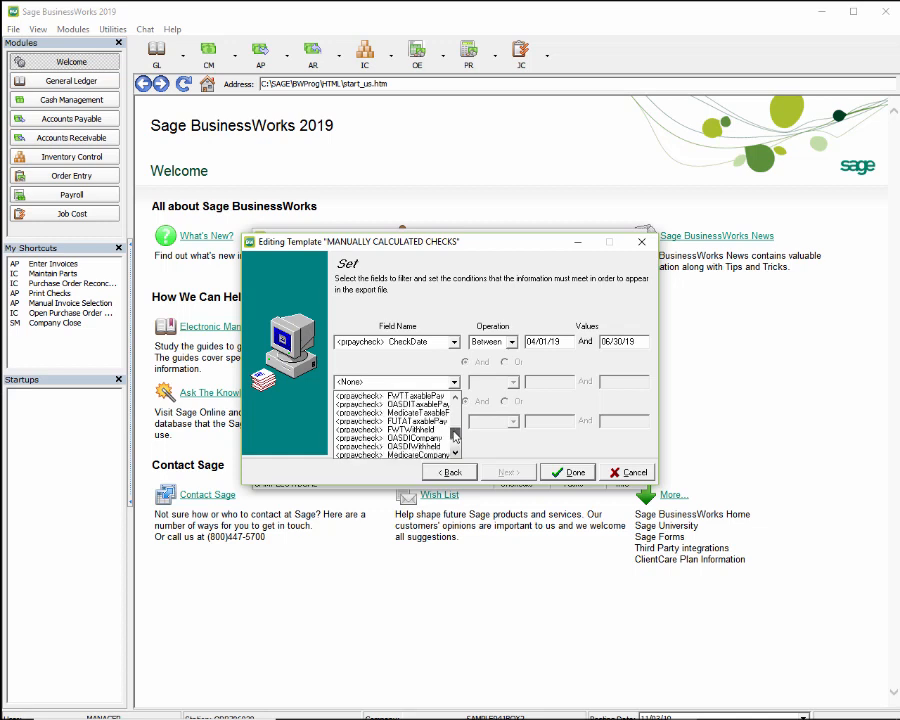
click(456, 398)
click(456, 398)
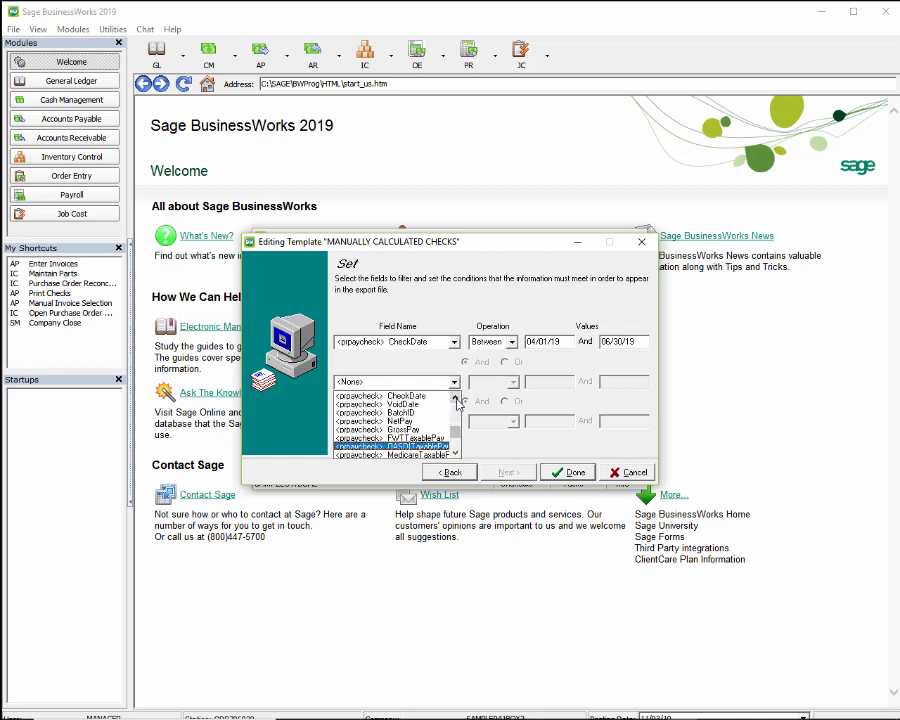
click(456, 398)
click(456, 398)
click(415, 404)
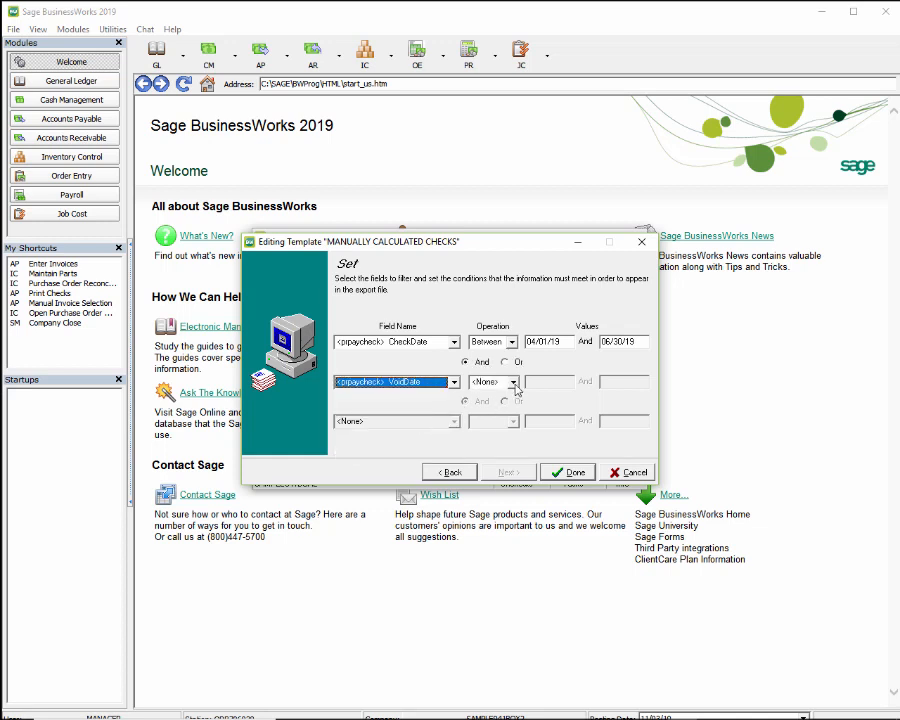
click(513, 384)
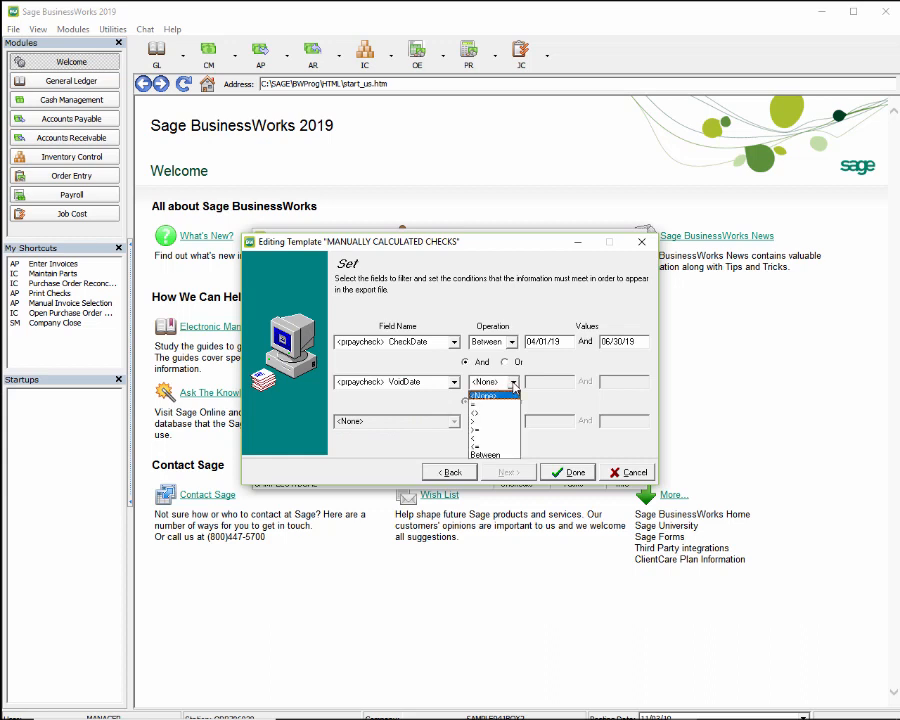
click(476, 446)
click(545, 382)
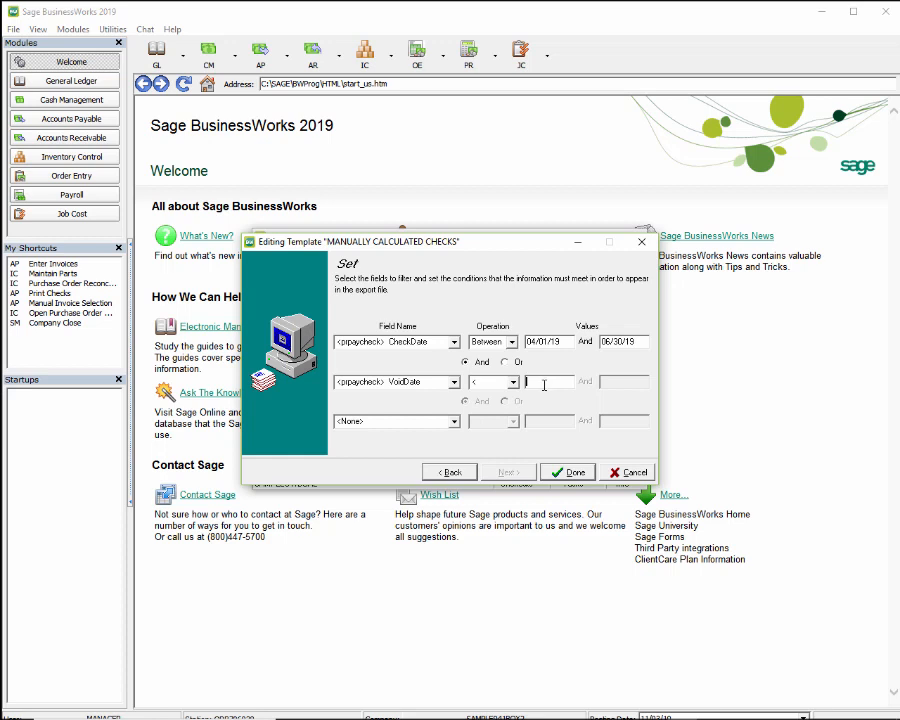
text(01/01/00)
click(574, 478)
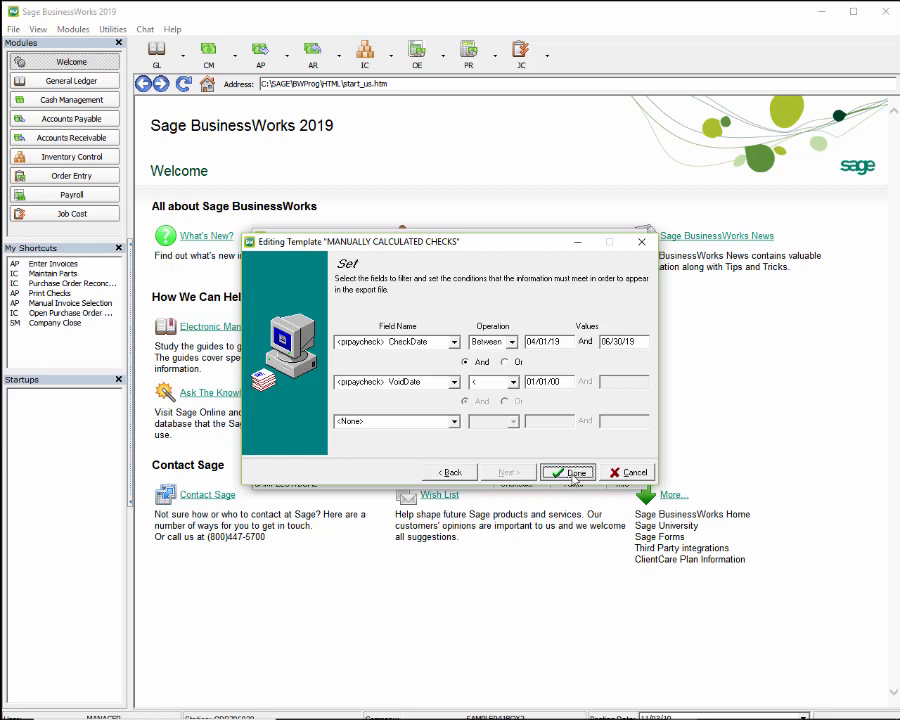
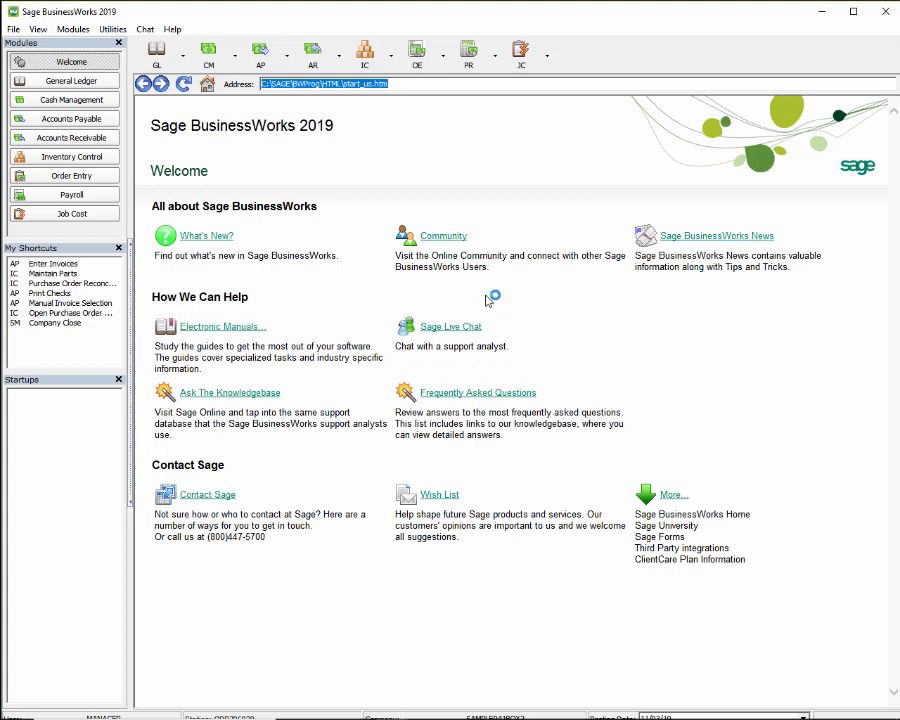
- Preview the Company Totals Report - By Check for April 2019 - 1 quarter back, then close the preview and the report window
click(490, 377)
click(492, 377)
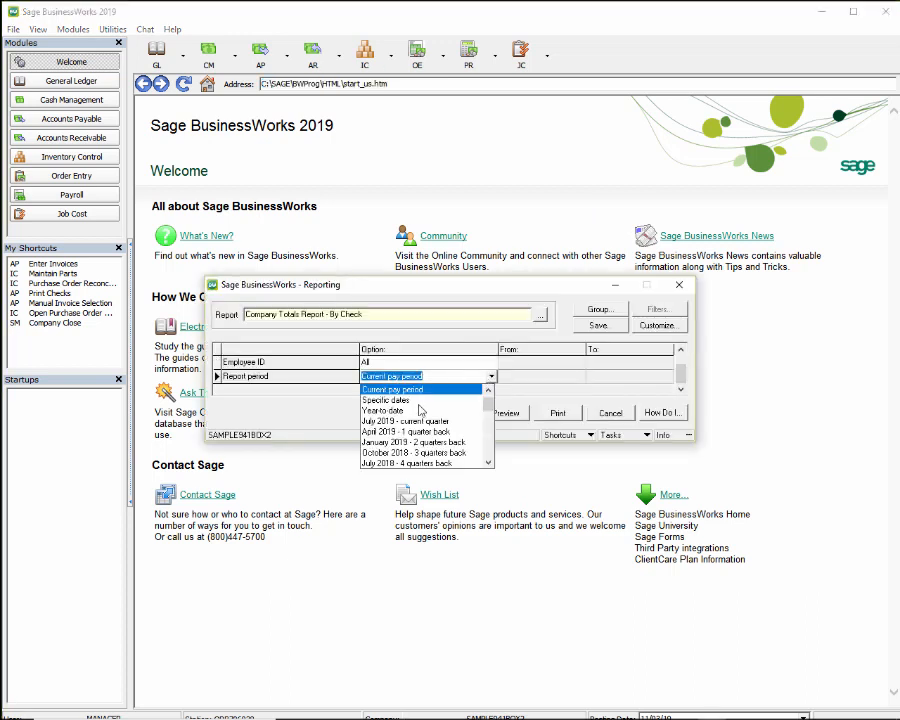
click(430, 429)
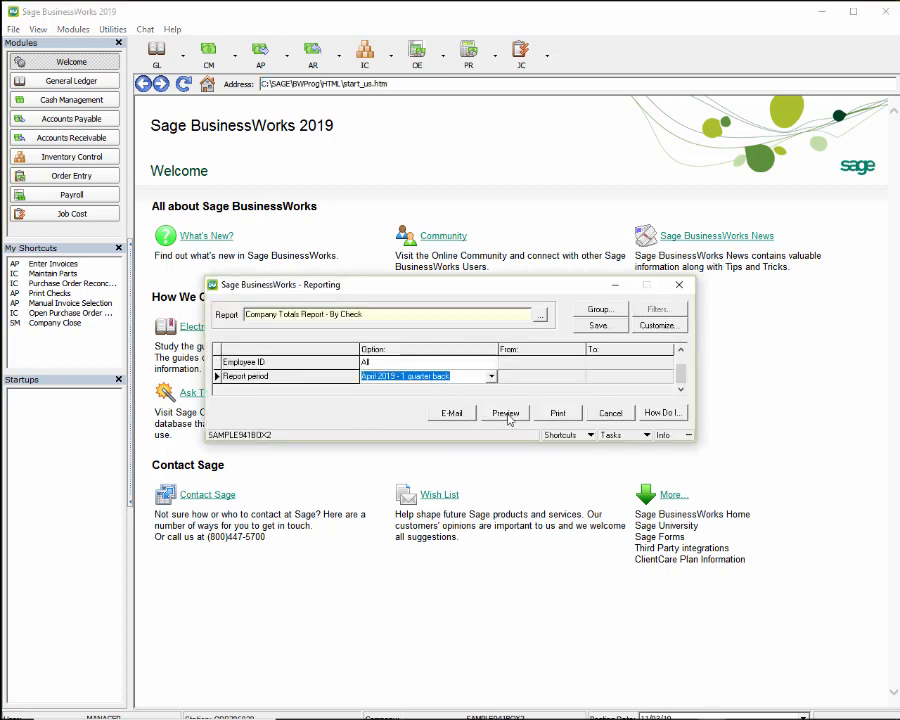
click(503, 414)
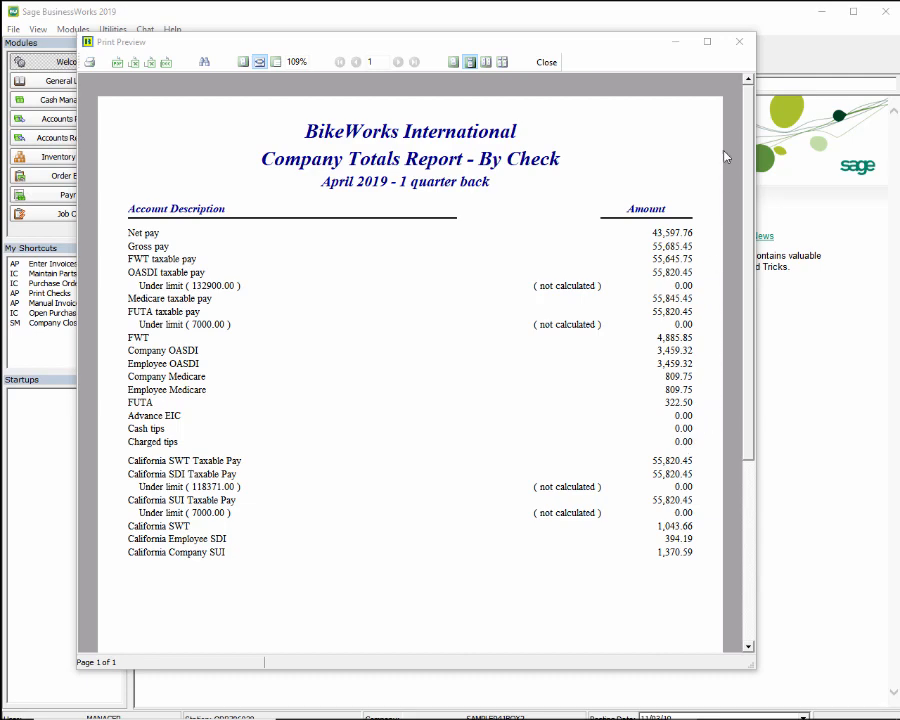
click(740, 44)
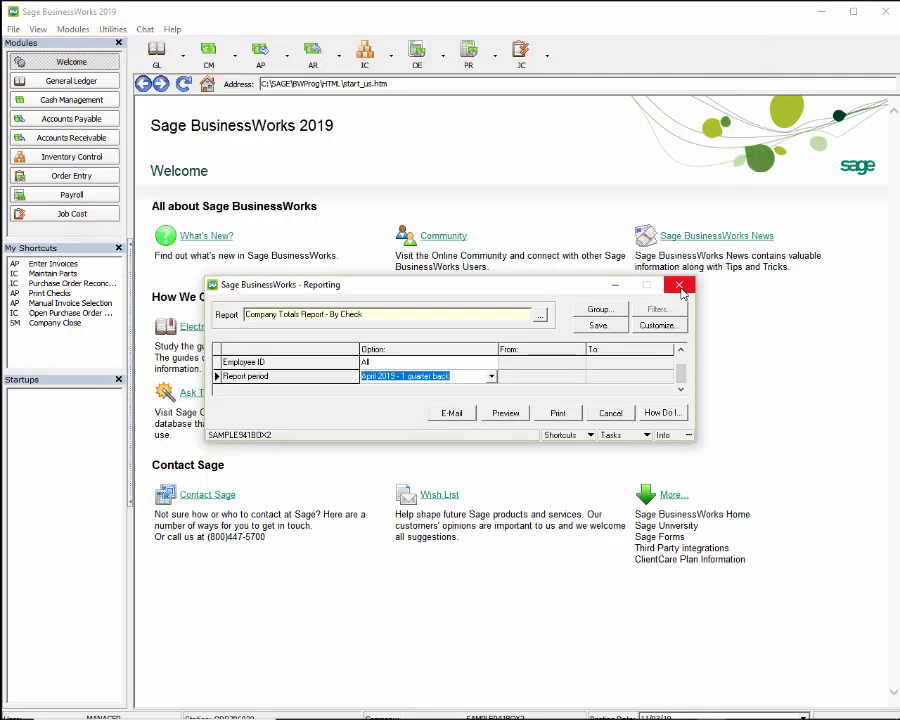
click(676, 286)
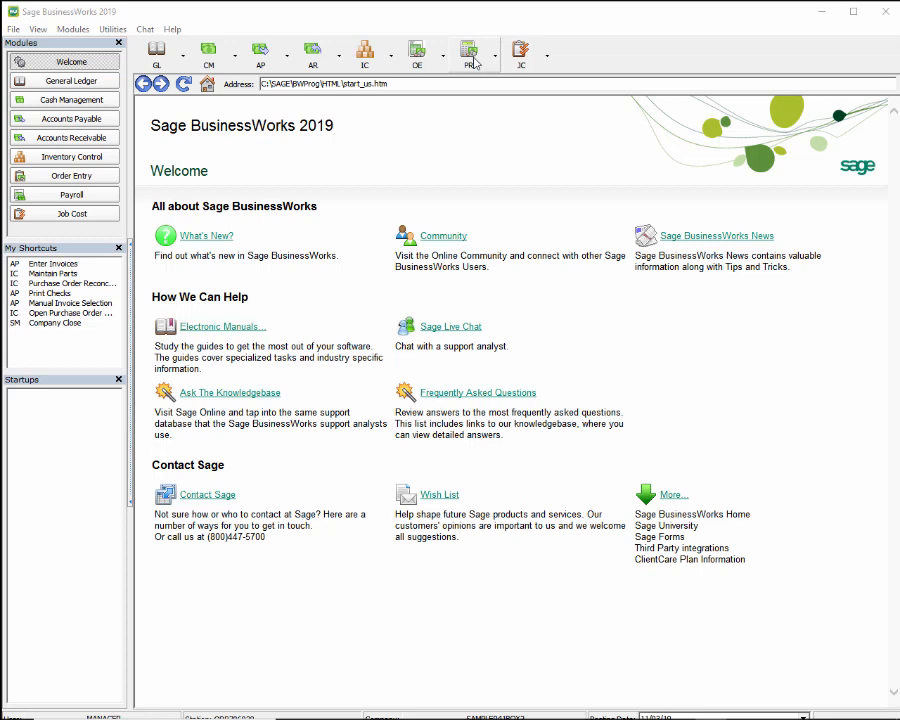
- Open the payroll deduction activity report and load the saved COMPANY PAID FWT TAXABLE DEDUCTIONS report
click(475, 63)
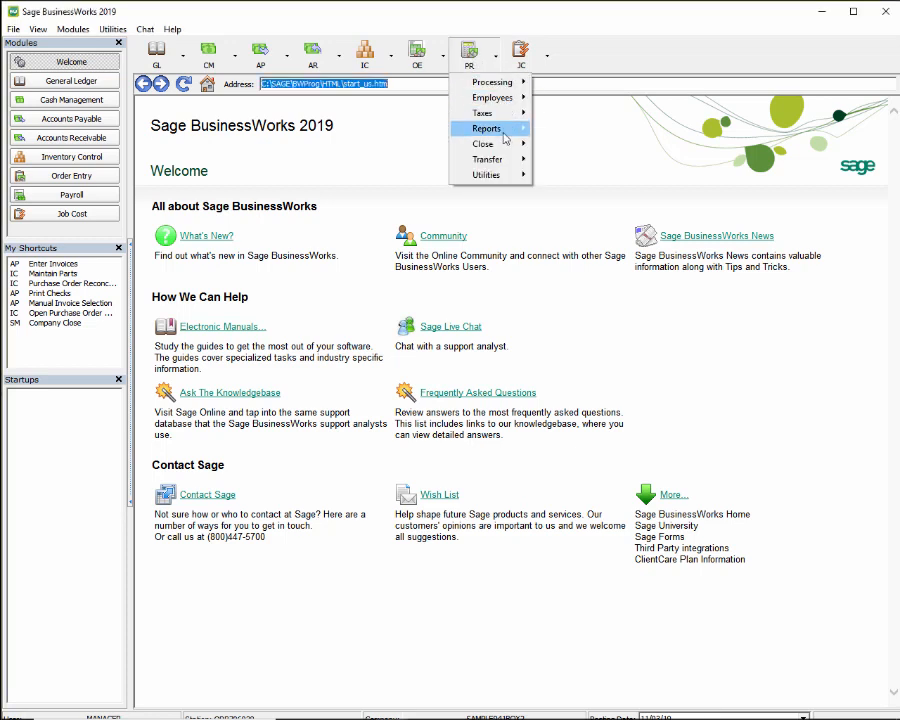
mouse_move(505, 135)
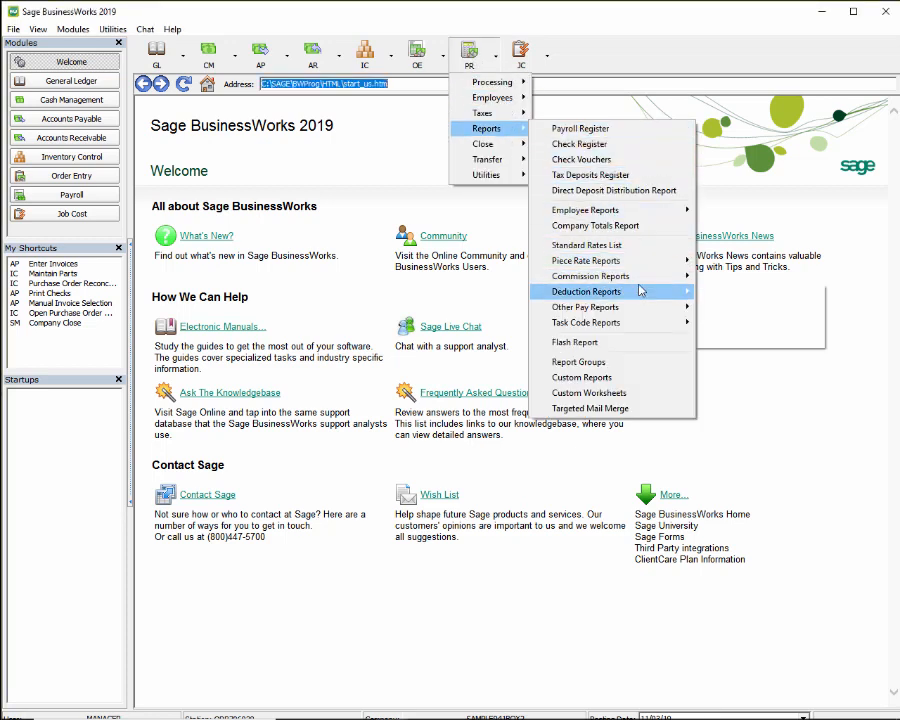
mouse_move(640, 290)
click(779, 322)
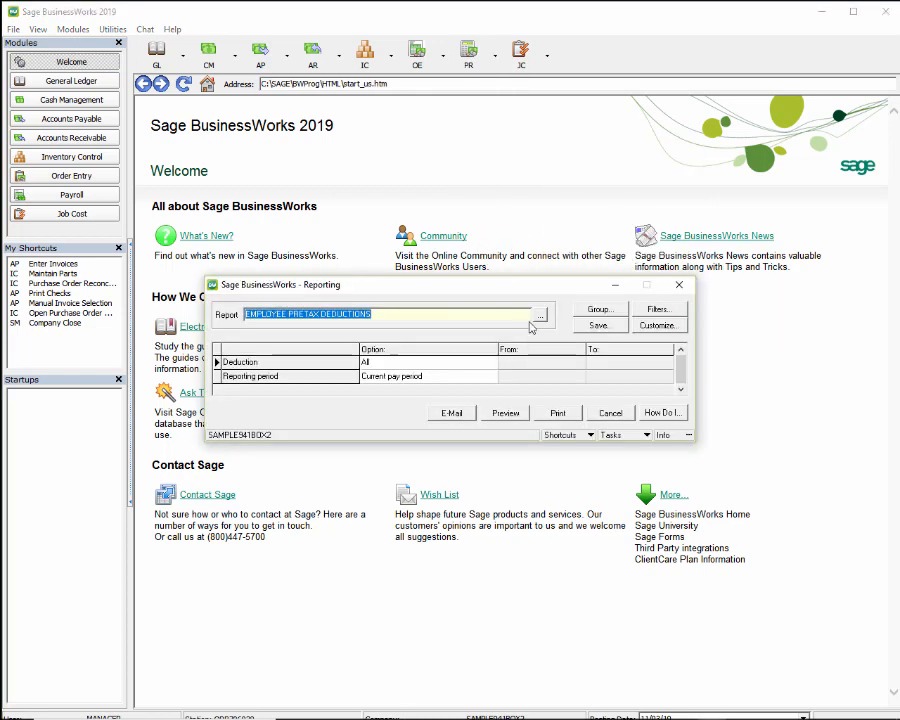
click(540, 315)
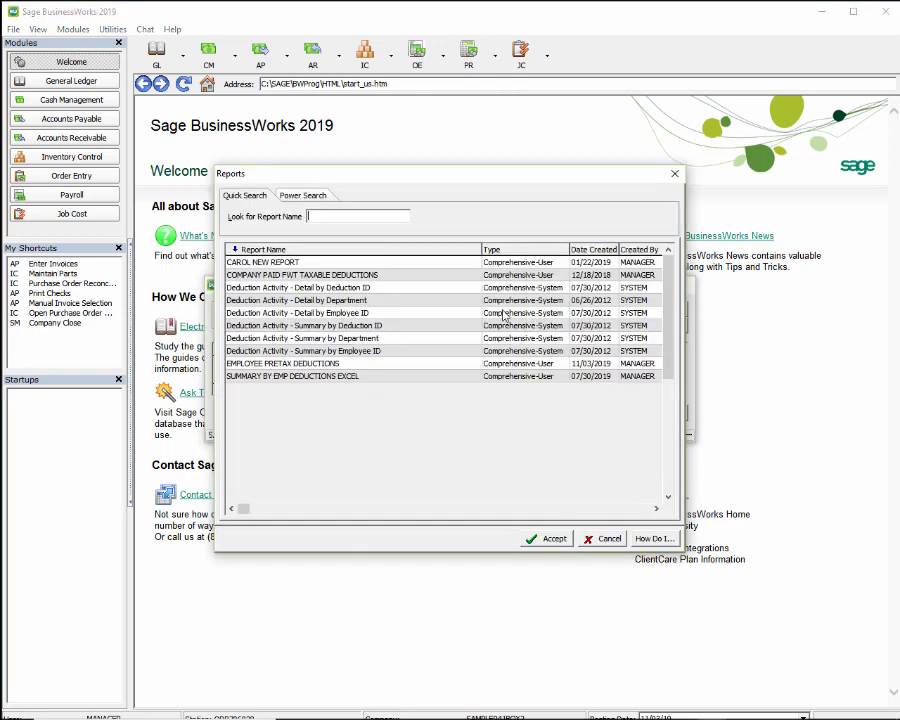
click(323, 275)
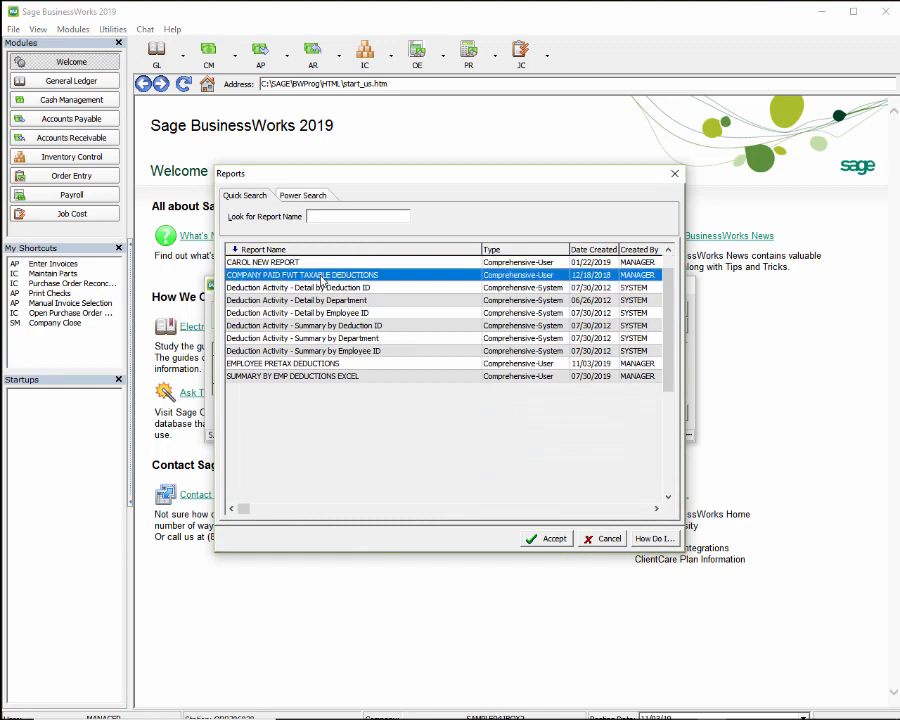
click(555, 541)
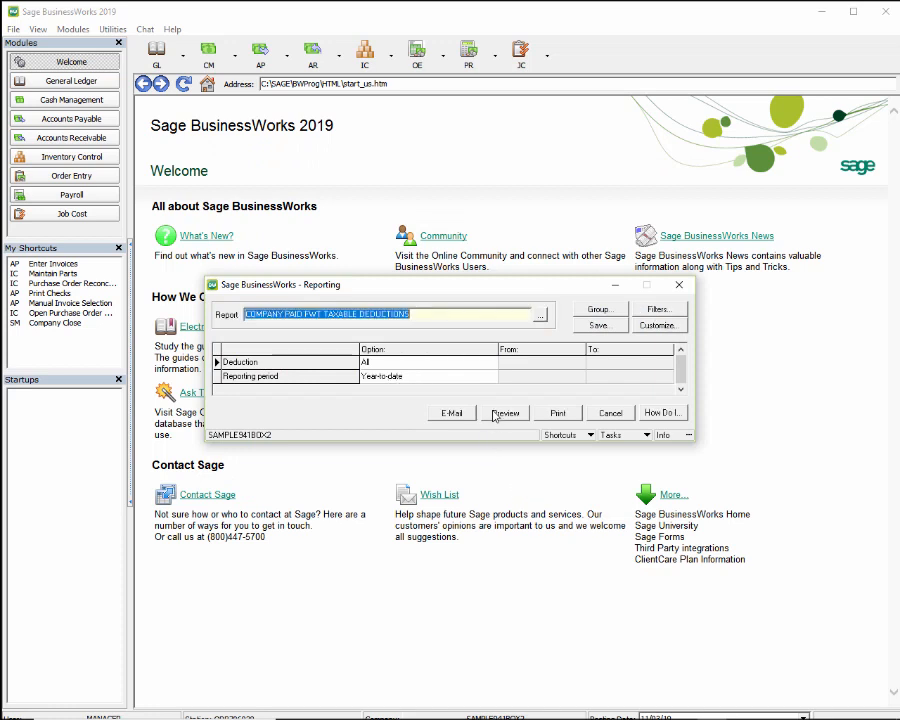
- Set the reporting period to April 2019 - 1 quarter back and try to preview the company-paid FWT taxable deductions
click(492, 377)
click(492, 378)
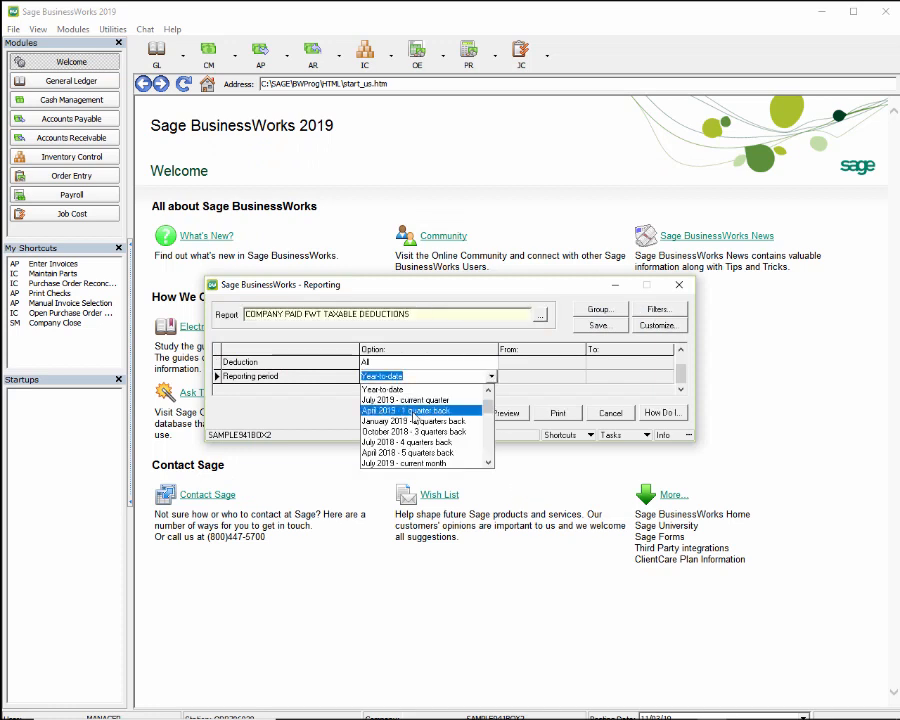
click(421, 411)
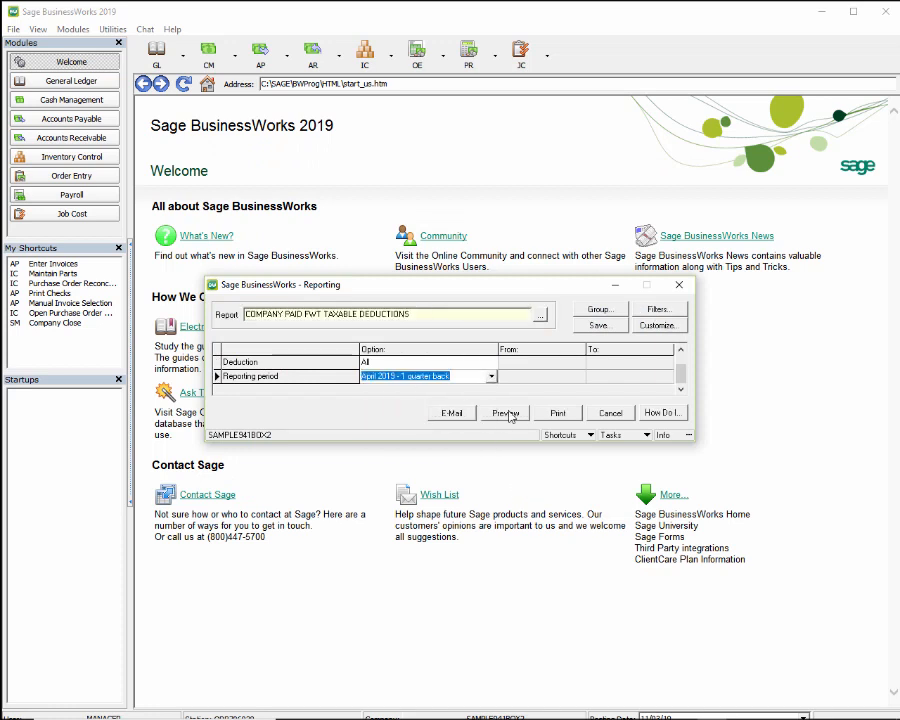
click(507, 413)
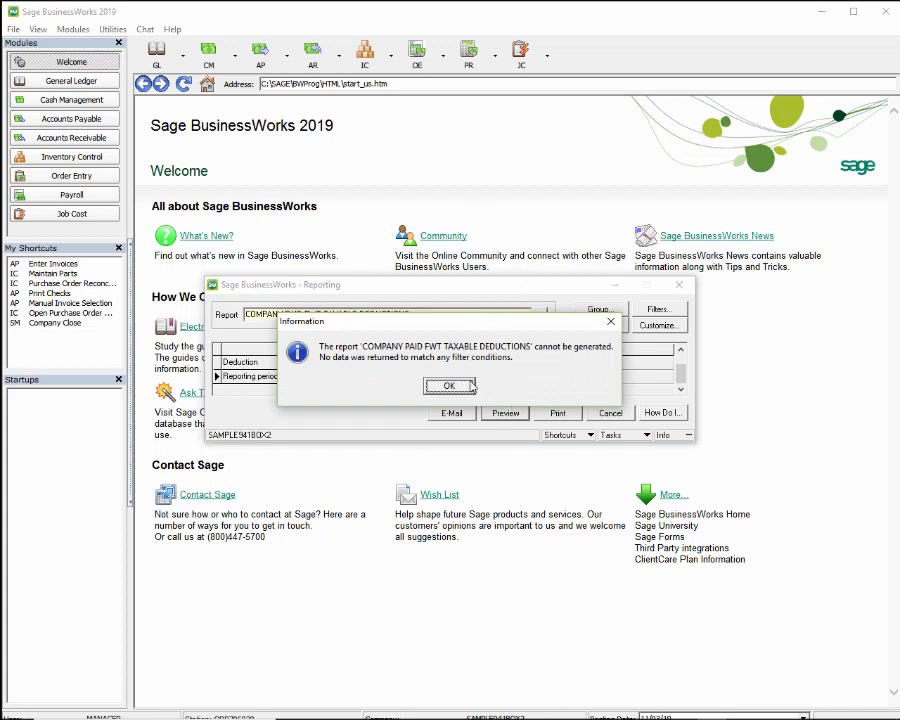
click(450, 388)
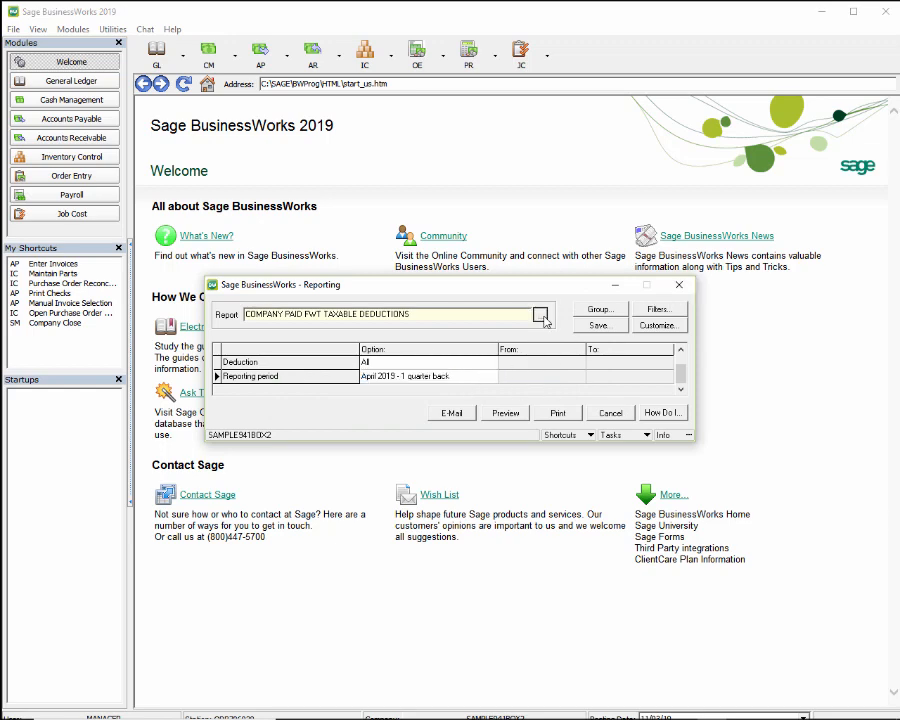
- Load the EMPLOYEE PRETAX DEDUCTIONS report, preview it for April 2019 - 1 quarter back, and close the preview
click(543, 318)
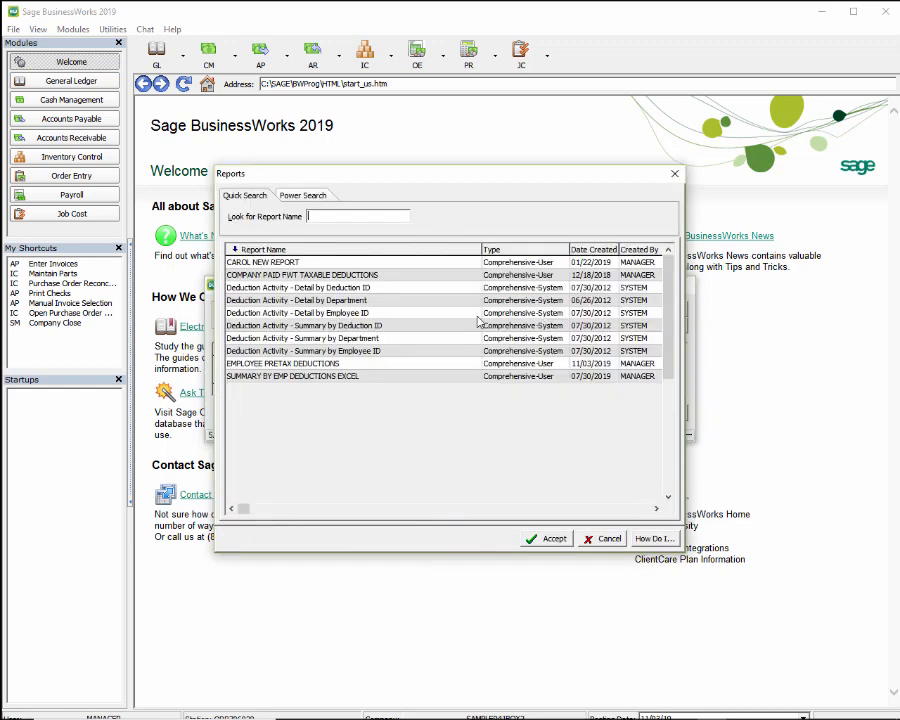
click(293, 364)
key(Return)
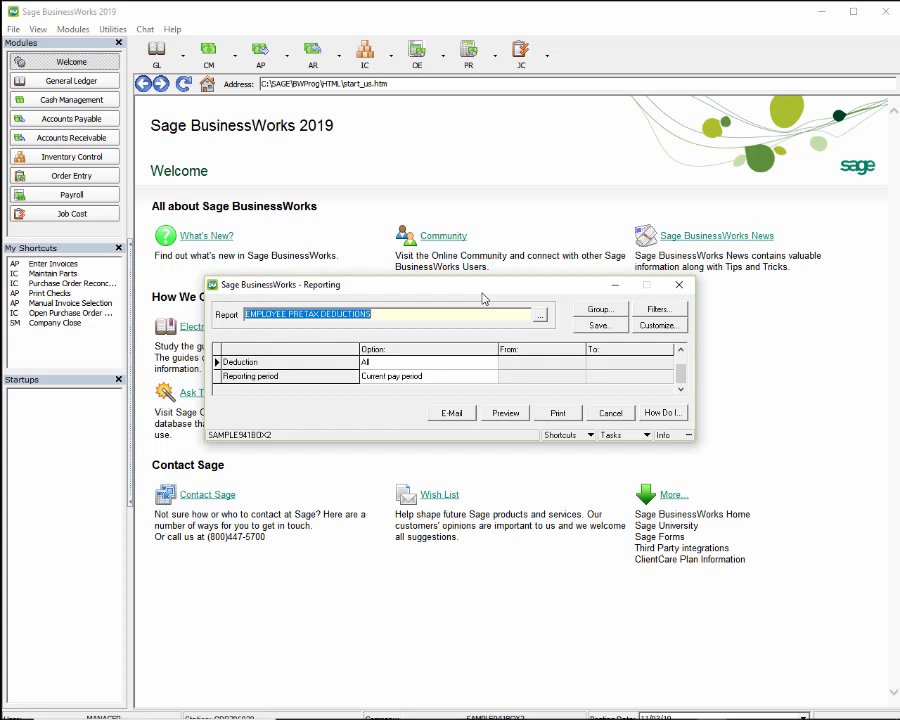
click(494, 377)
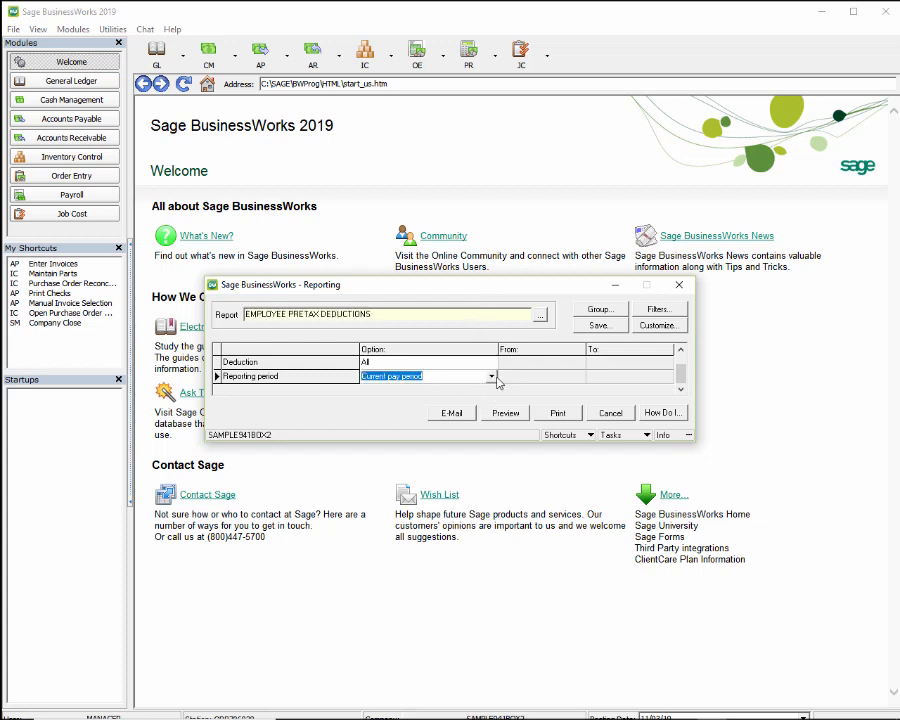
click(494, 378)
click(401, 431)
click(508, 412)
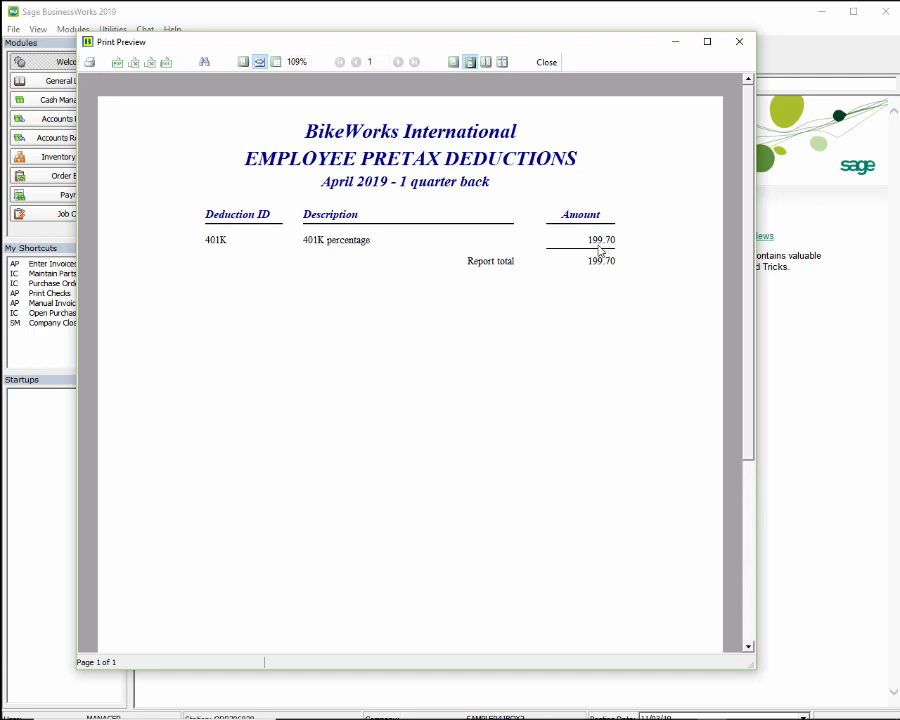
click(737, 43)
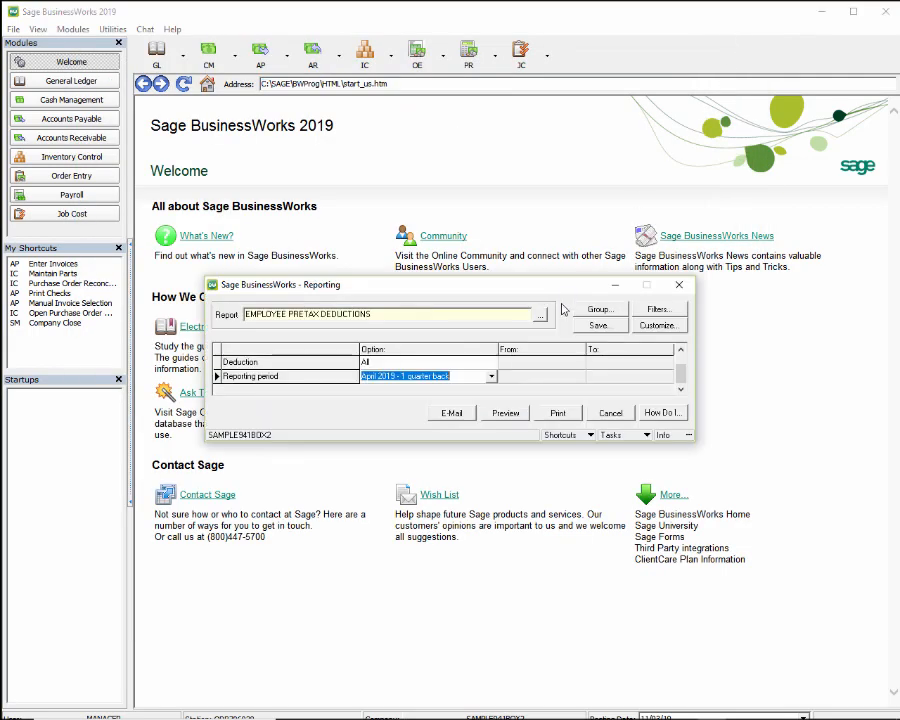
- Close the deduction report window, open the Other Pay period activity report, and load the saved FWT TAXABLE NOT ADD TO GROSS report
click(679, 285)
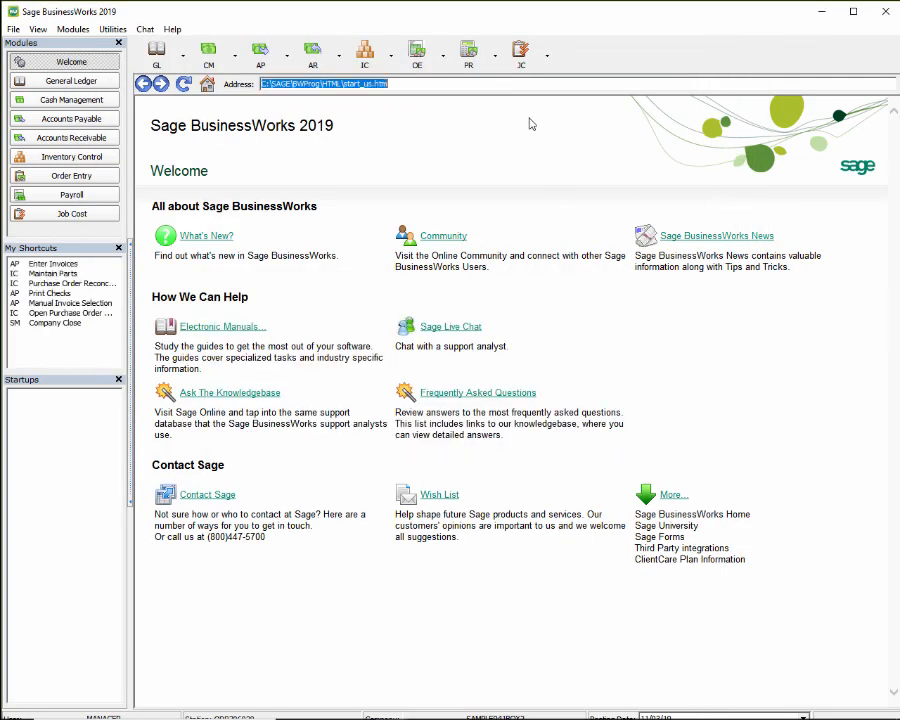
click(476, 56)
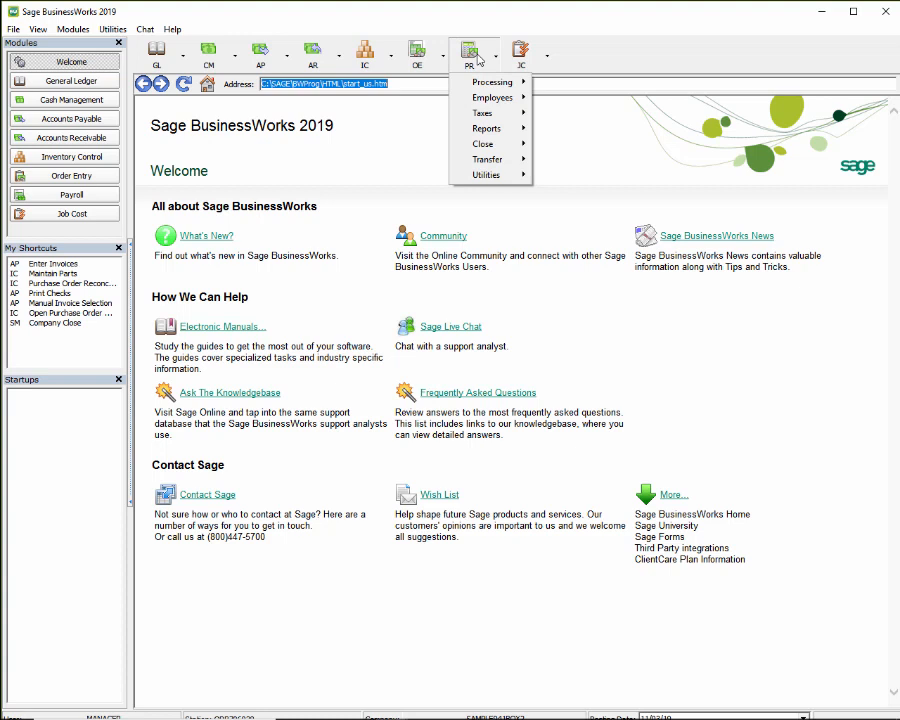
mouse_move(490, 128)
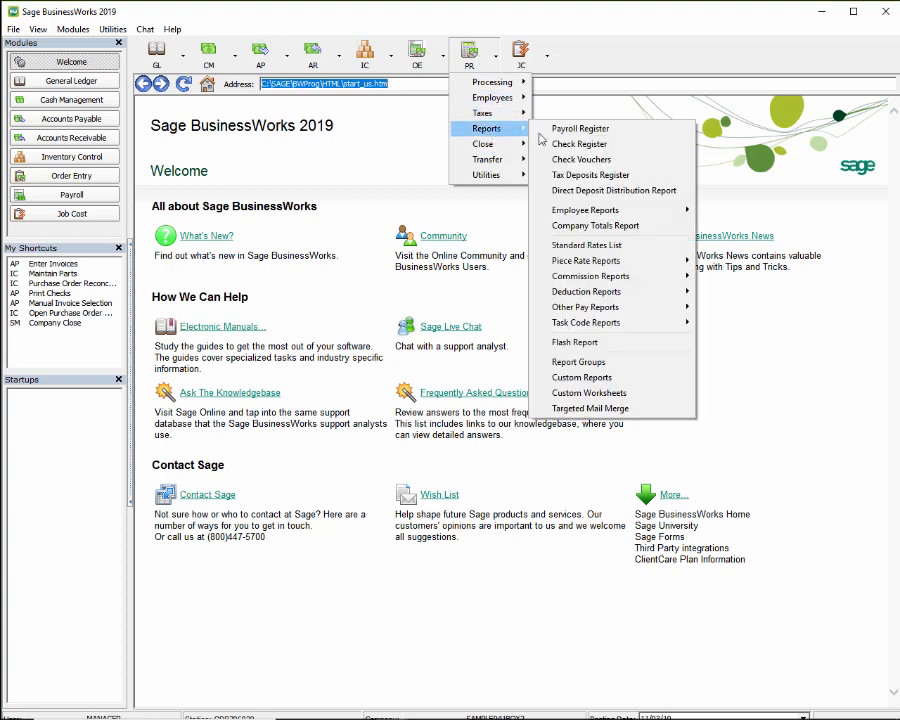
mouse_move(640, 308)
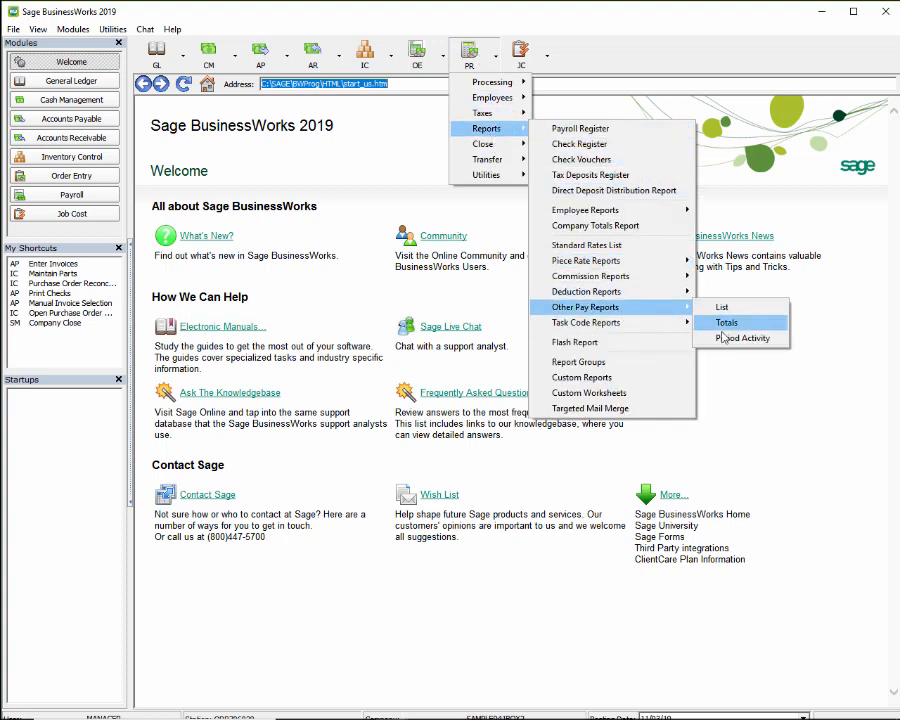
click(721, 331)
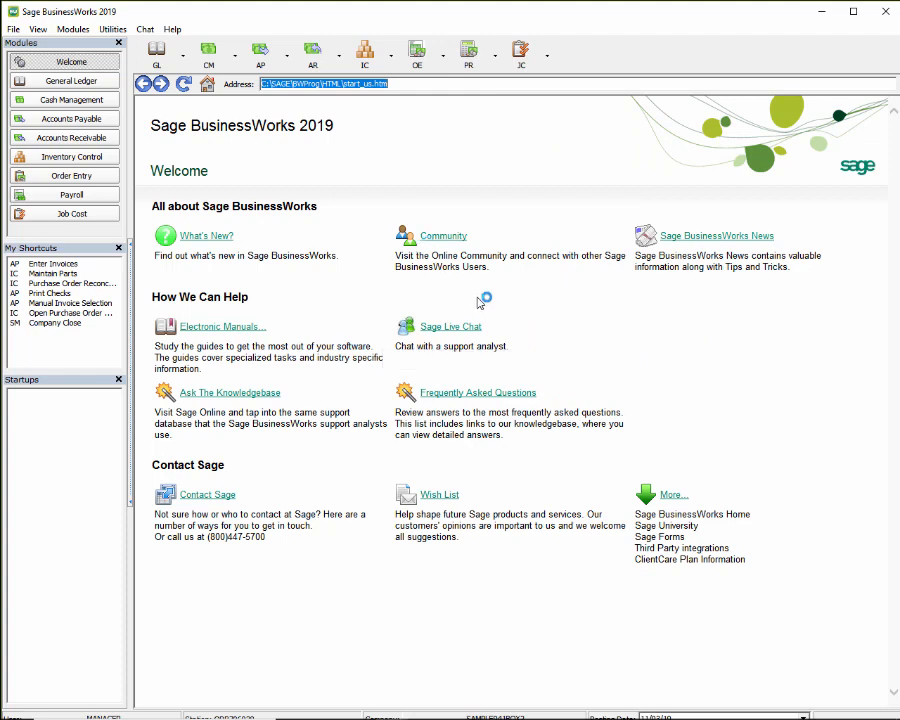
click(539, 315)
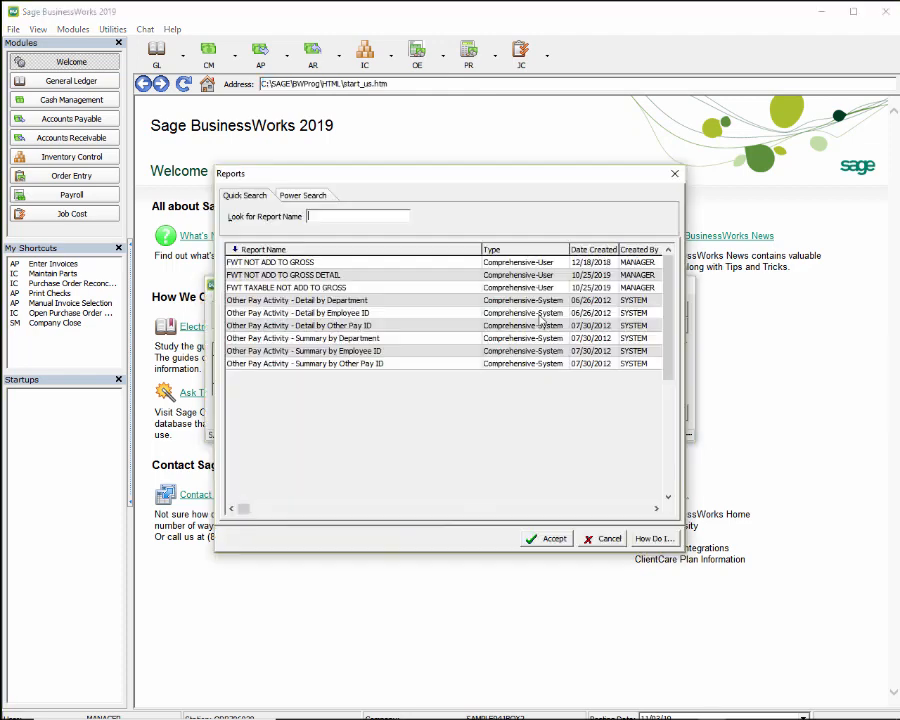
click(304, 288)
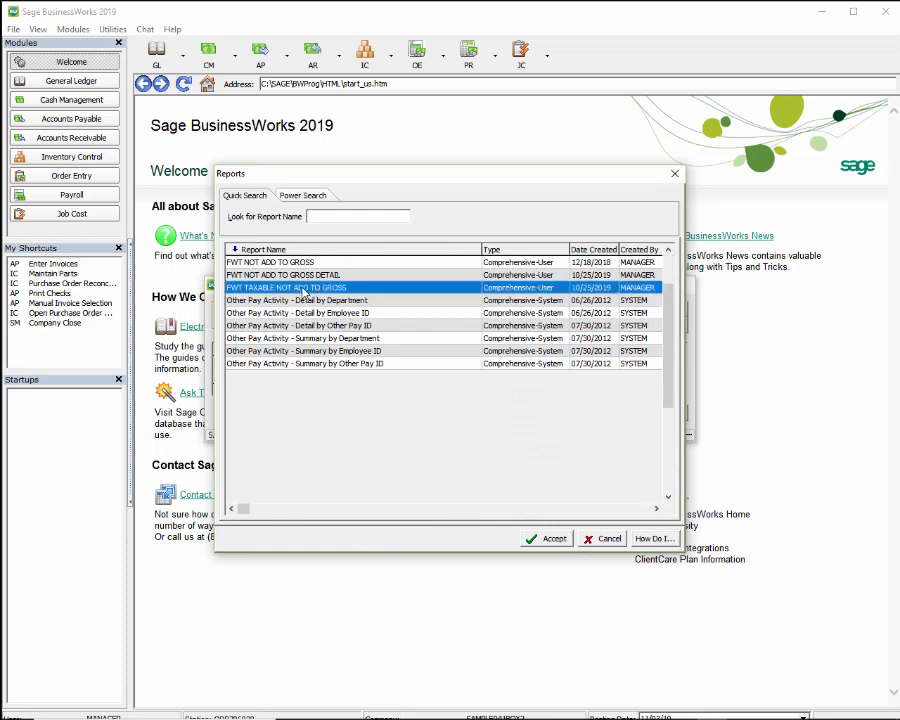
double_click(304, 288)
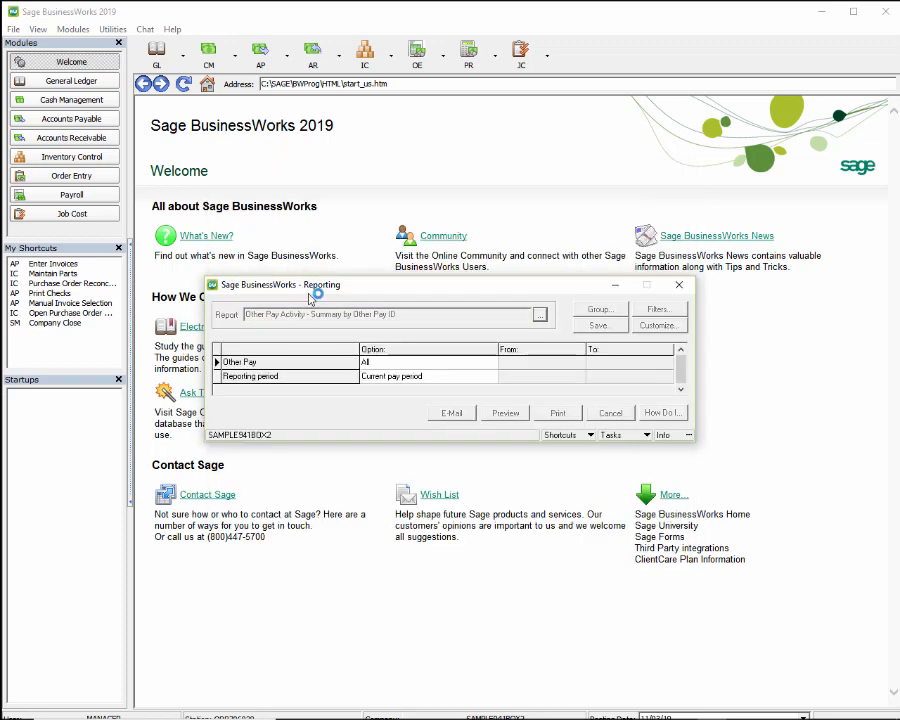
- Set the reporting period to April 2019 - 1 quarter back, try to preview the other pay report, and close the report window
click(490, 379)
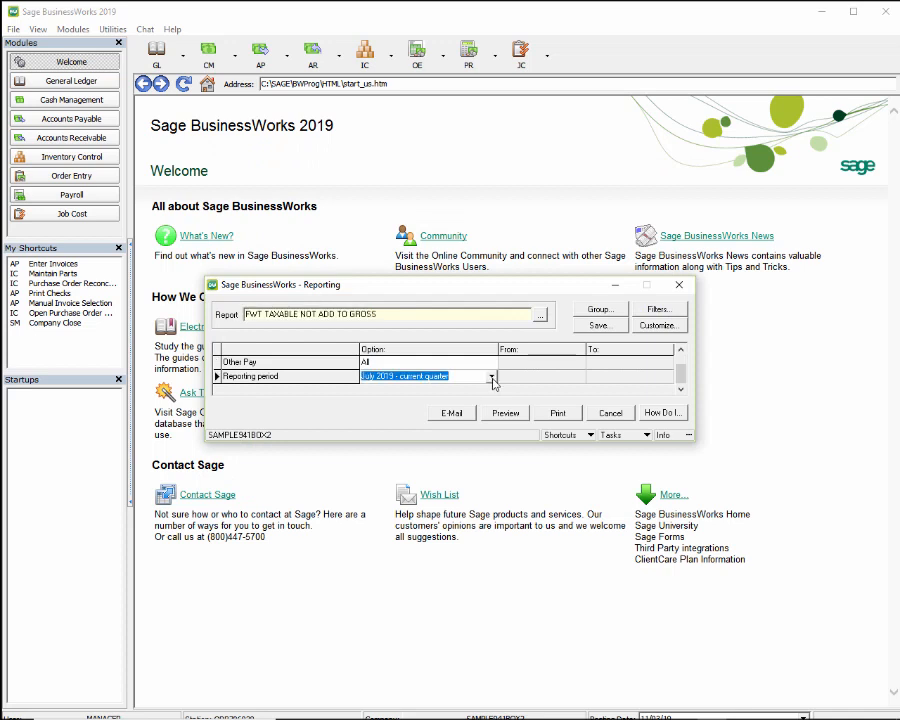
click(491, 376)
click(419, 400)
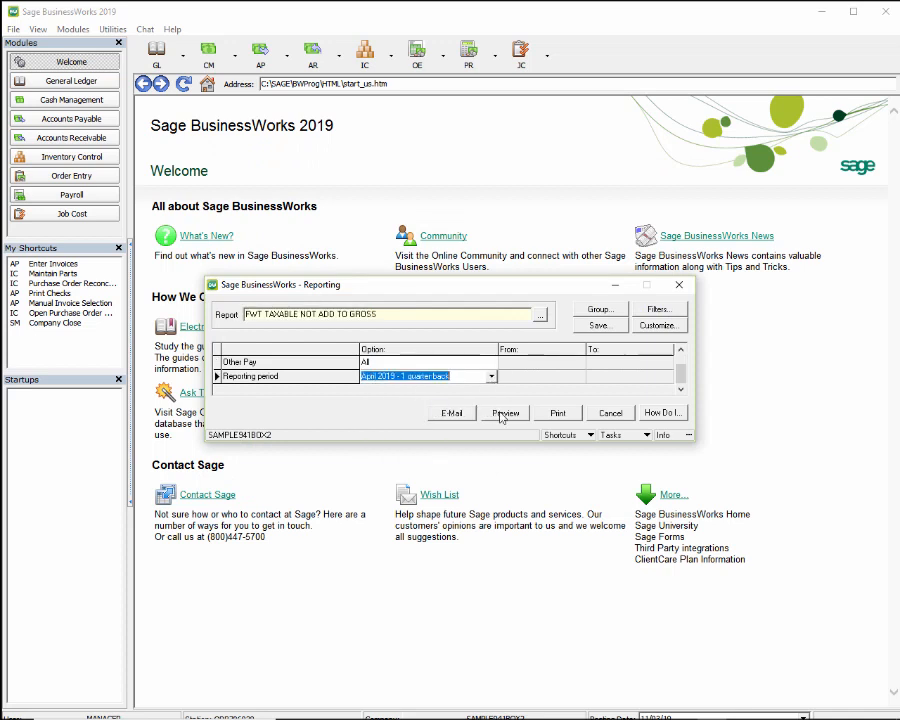
click(506, 413)
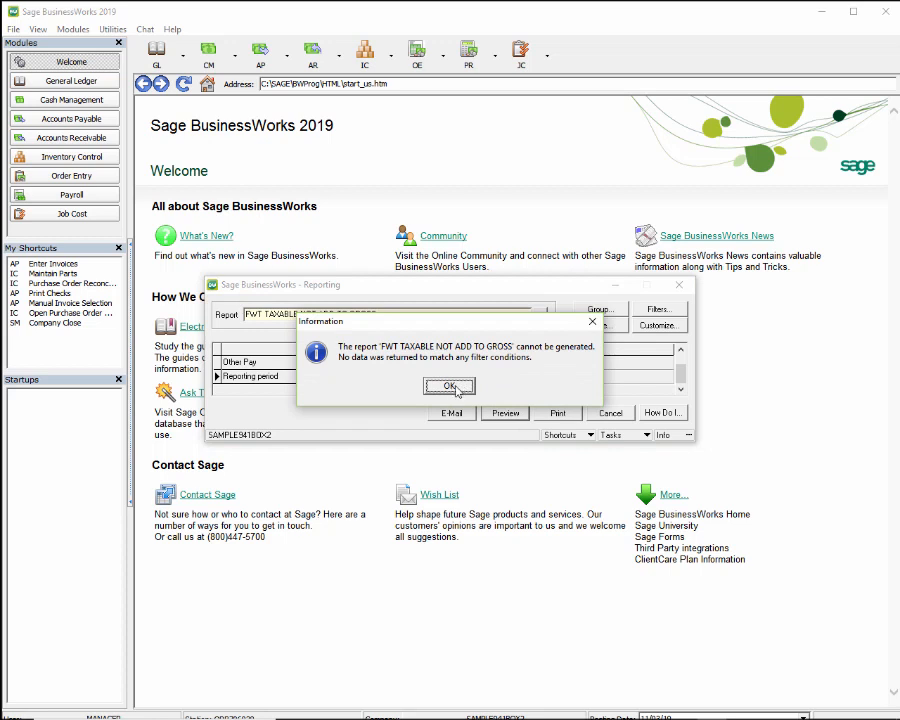
click(449, 386)
click(611, 413)
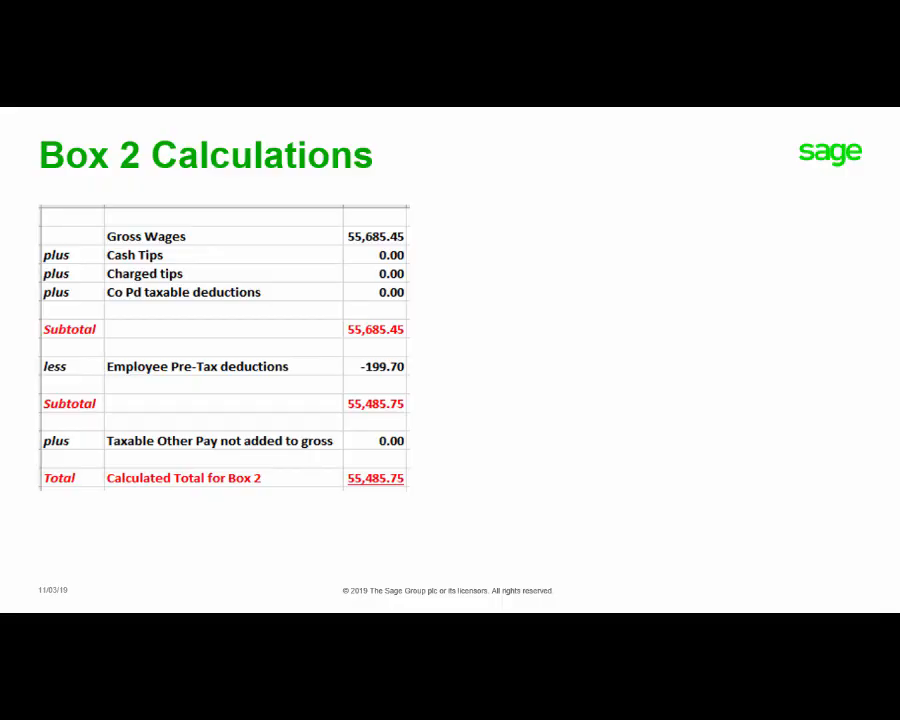
key(Right)
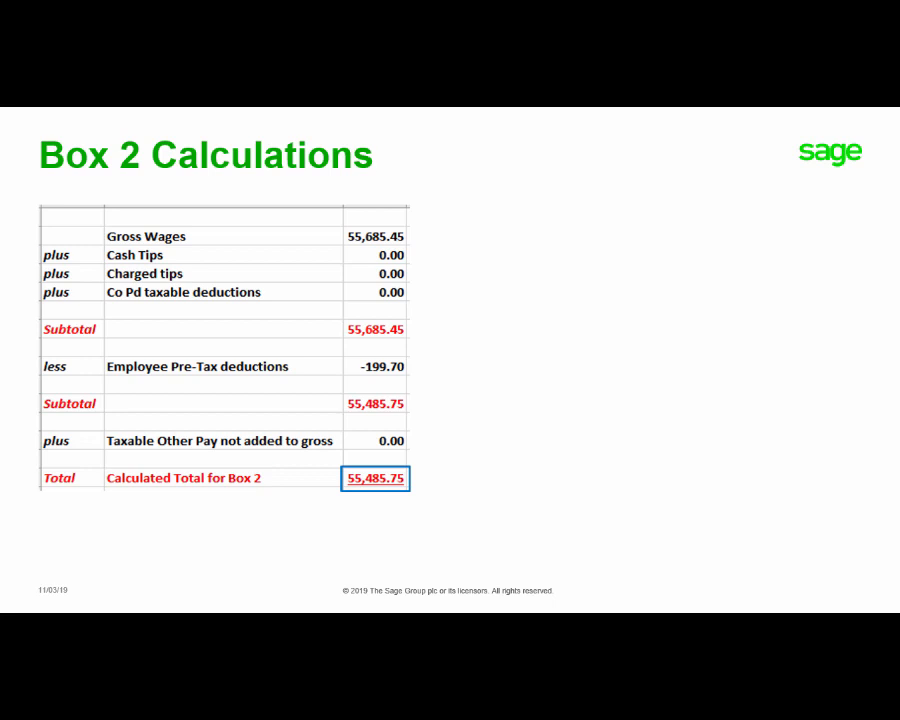
key(Right)
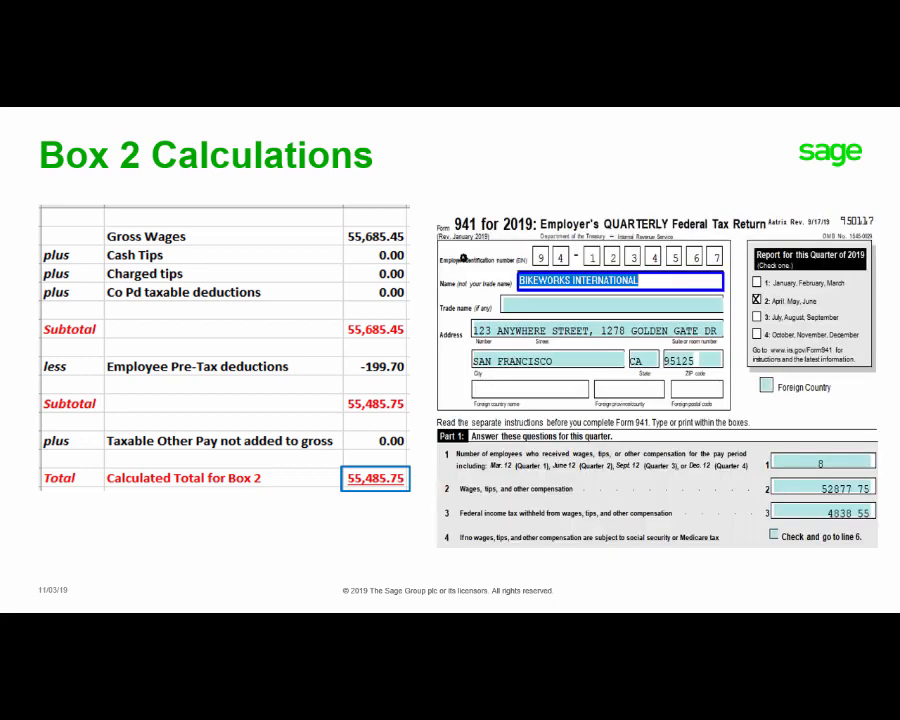
key(Right)
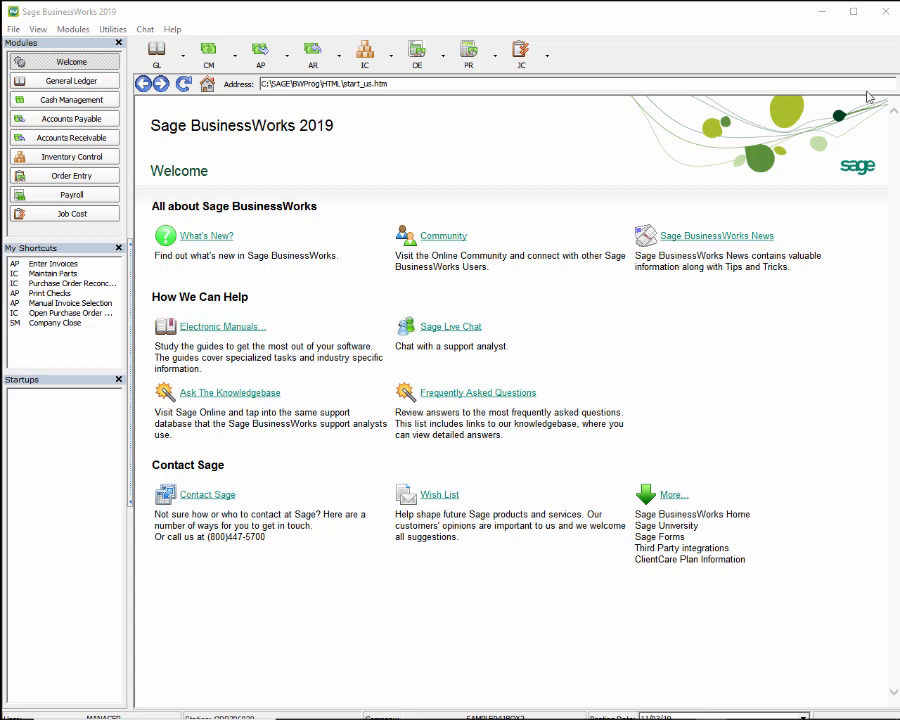
- Open the payroll custom exports and export AG EMPLOYEES in Microsoft Excel format for viewing on screen
click(490, 58)
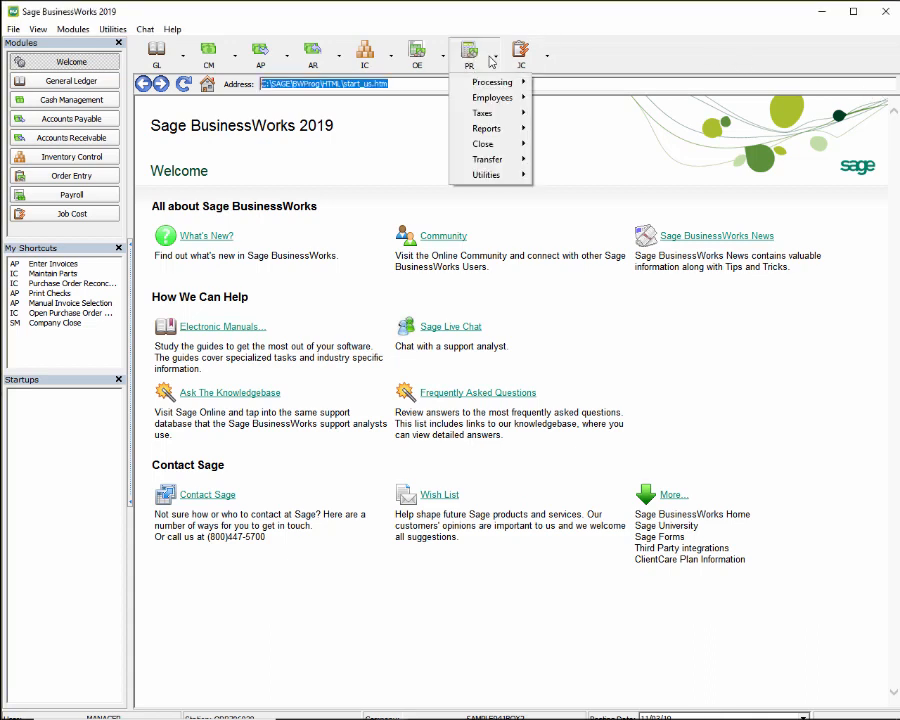
mouse_move(517, 162)
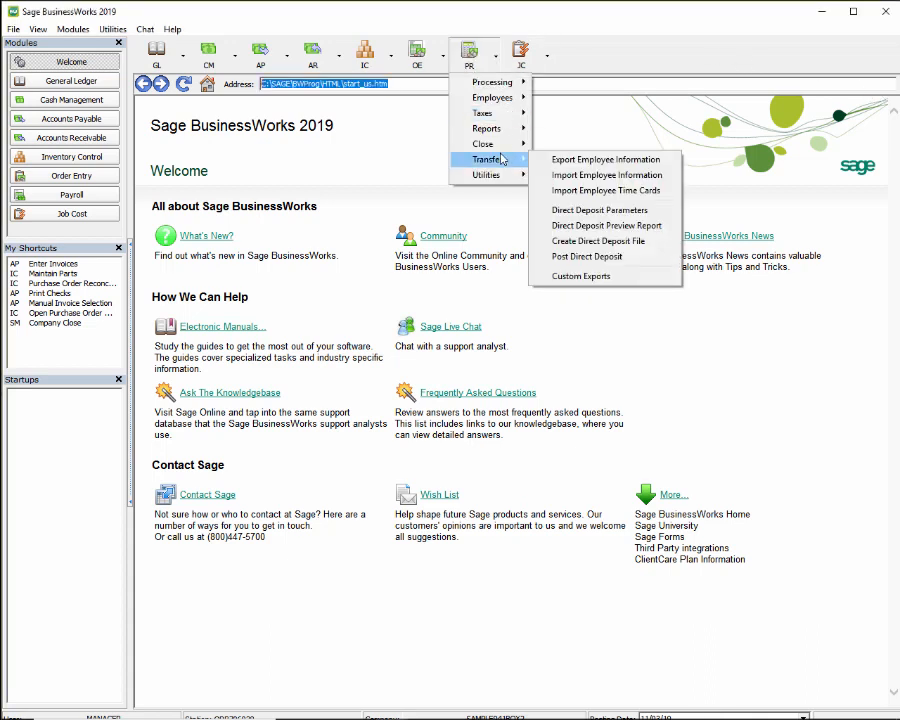
click(595, 277)
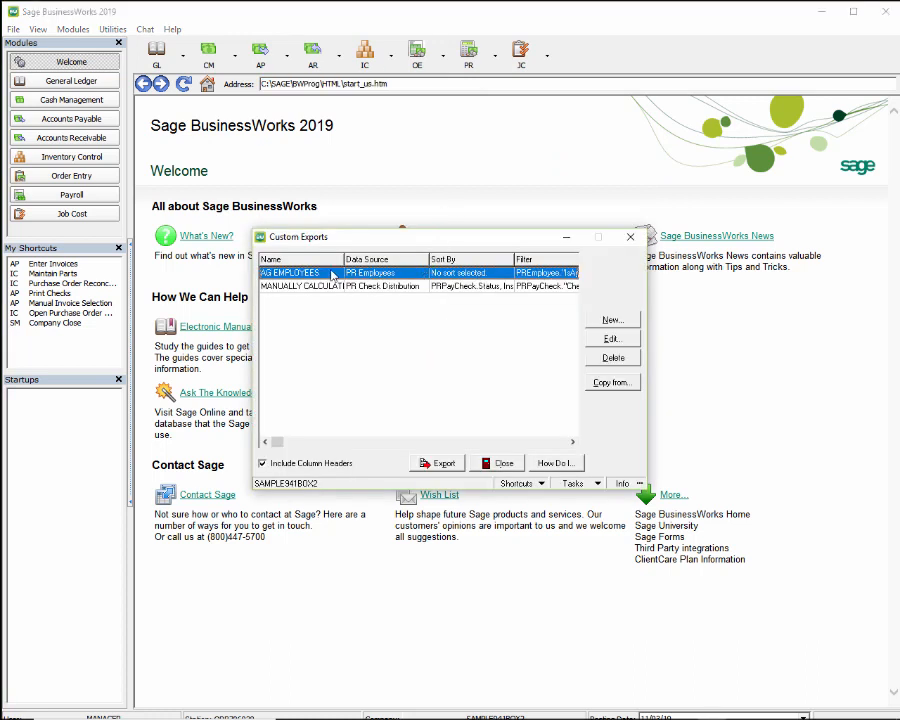
click(446, 465)
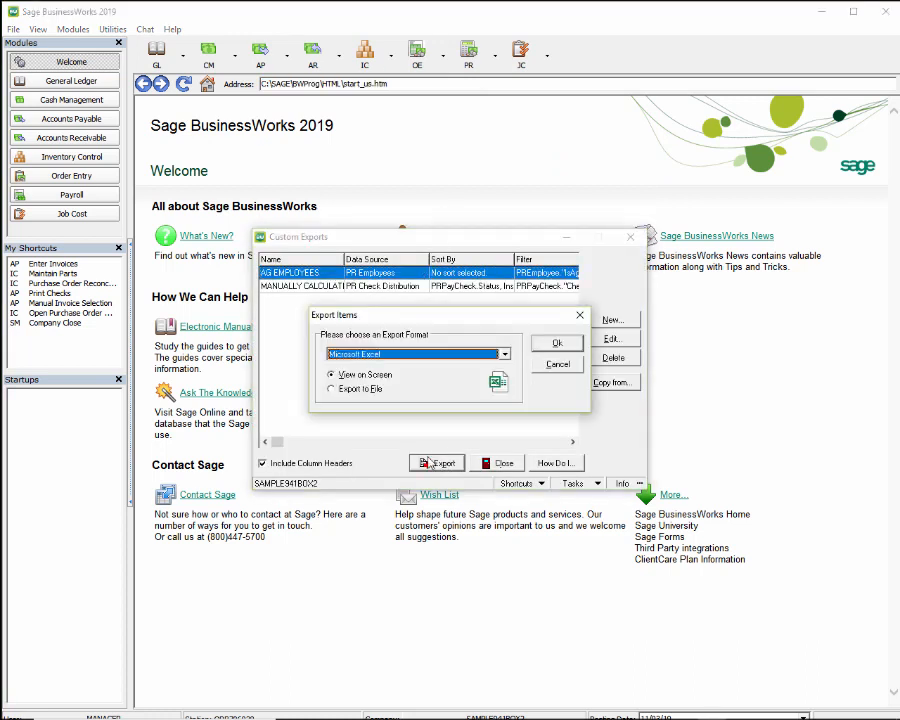
click(578, 344)
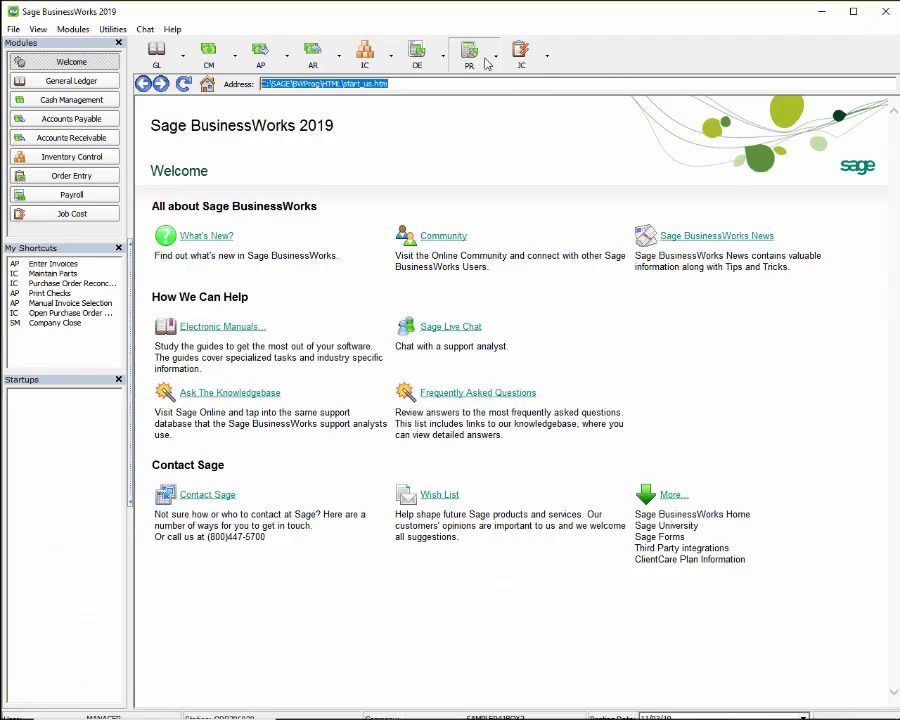
- Open Maintain Employees, look up the employee by employee ID, and open the employee's tax status settings
click(487, 63)
mouse_move(502, 97)
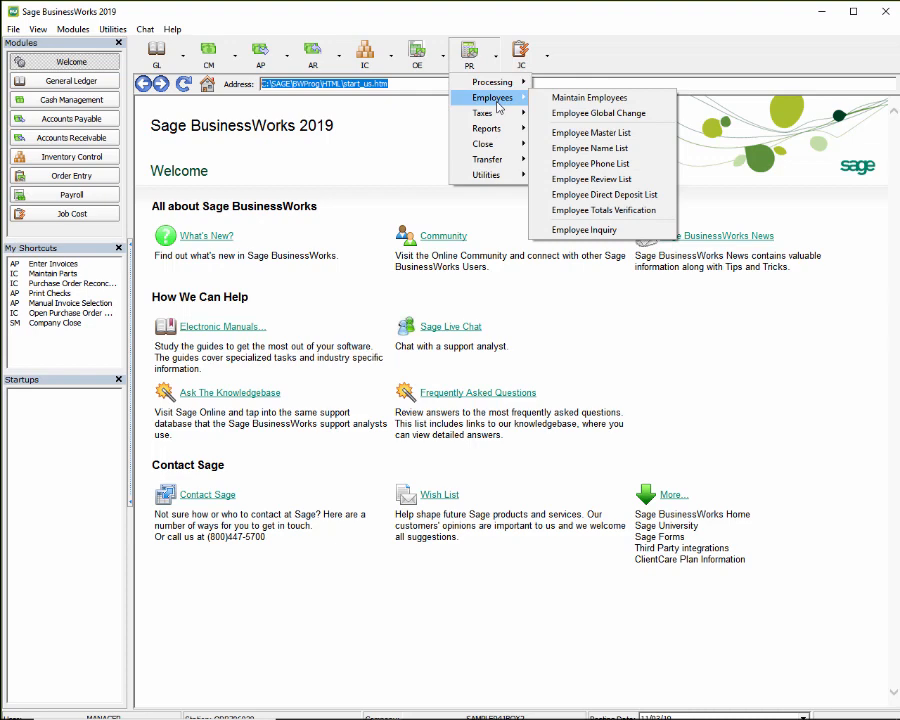
click(585, 97)
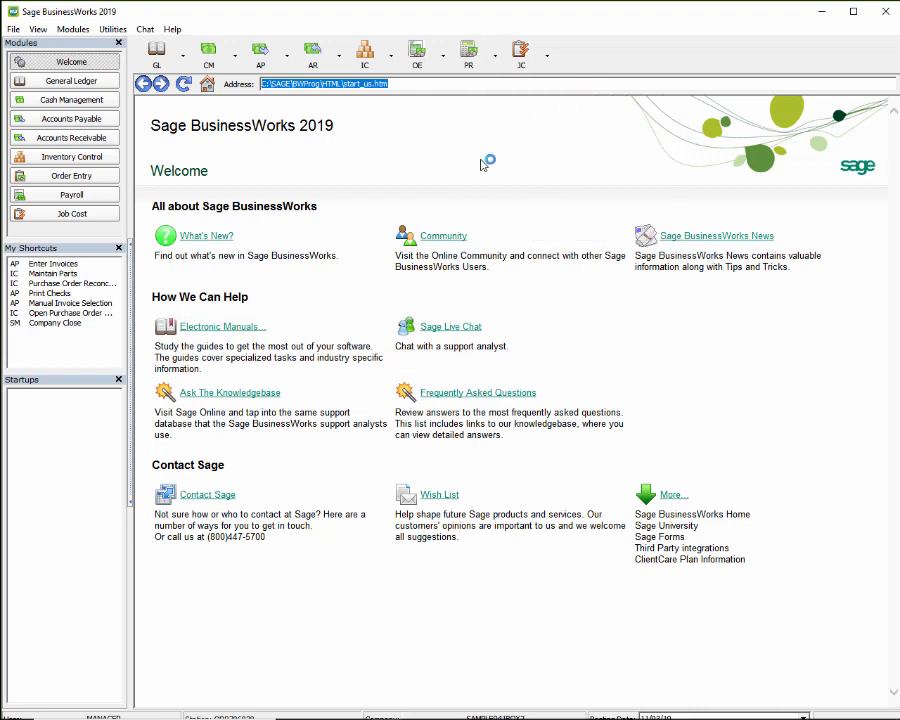
text(JON)
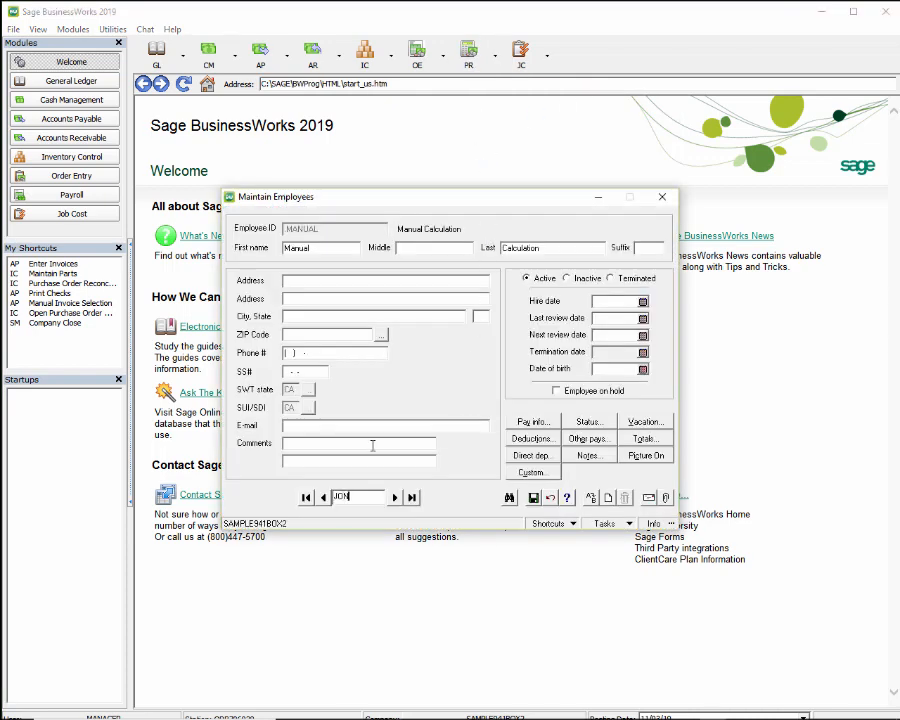
text(ES)
key(Return)
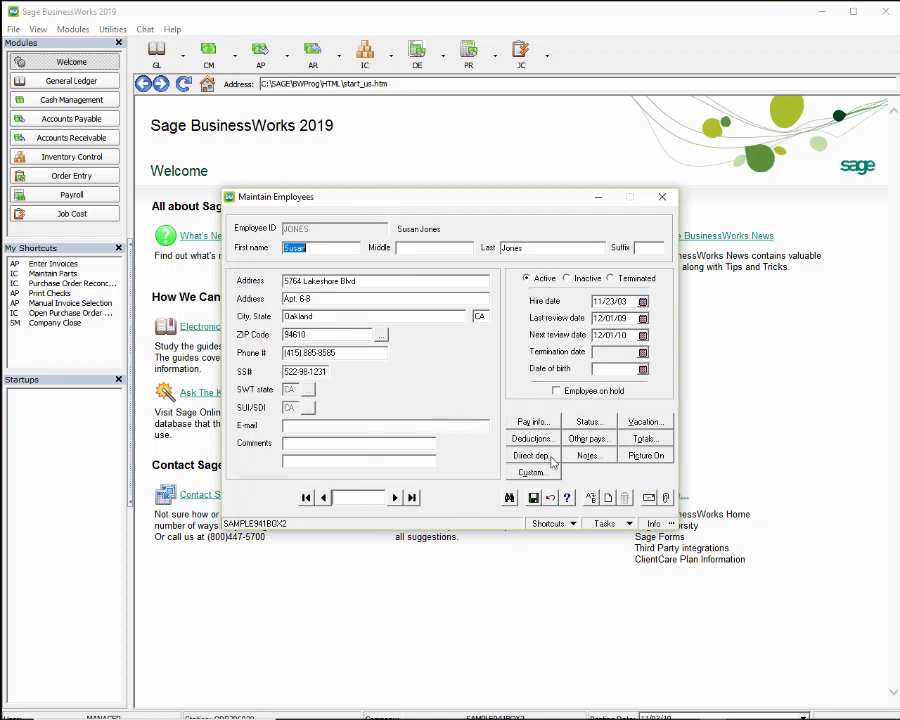
click(594, 425)
click(594, 425)
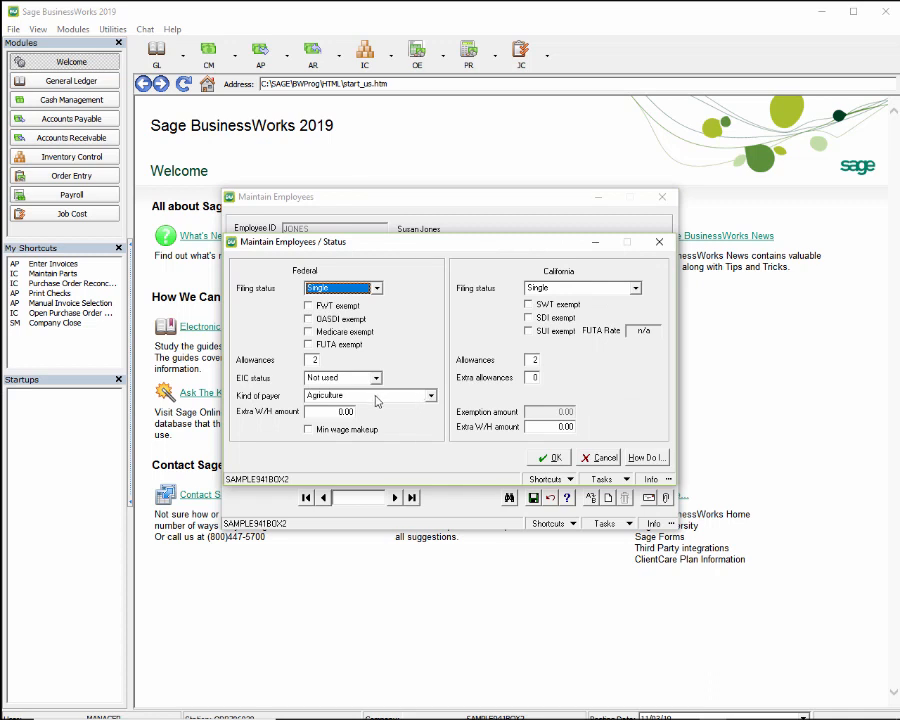
- Choose Agriculture as the employee's federal kind of payer, accept the status settings, and close the employee record
click(432, 398)
click(324, 407)
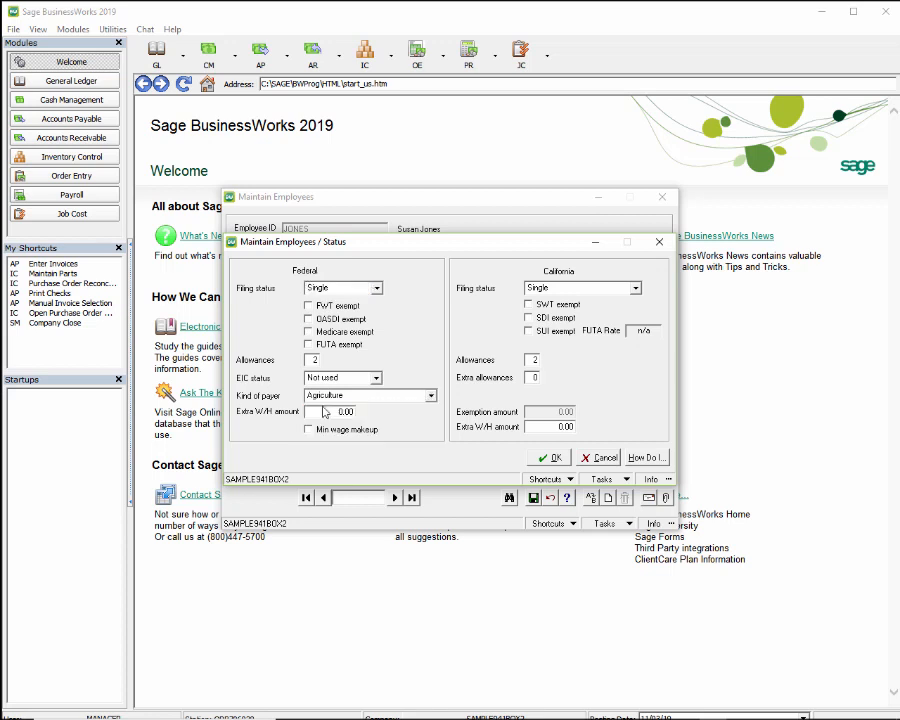
click(553, 460)
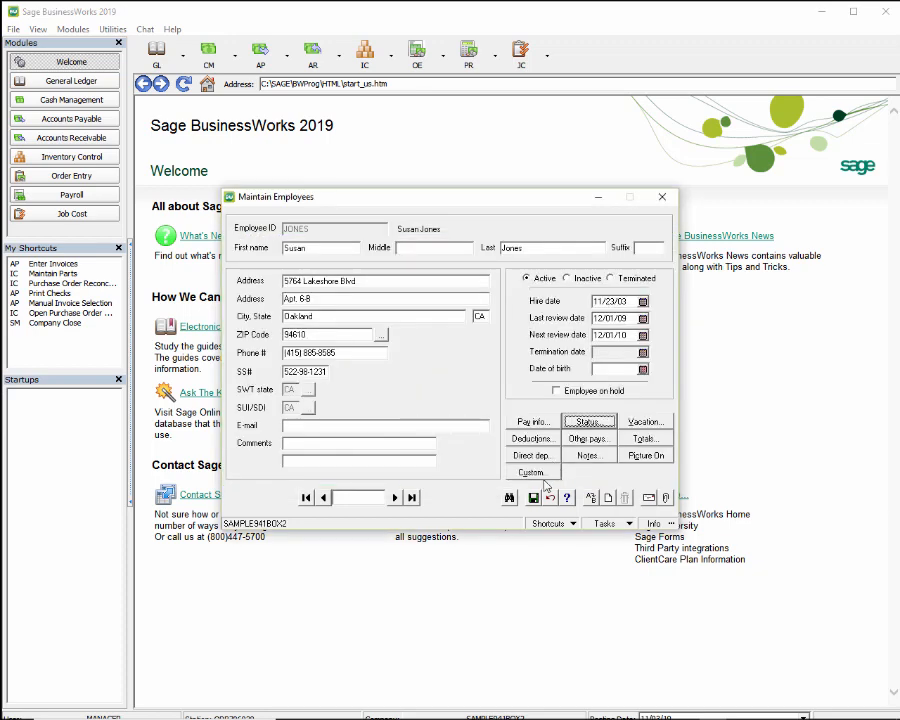
click(662, 197)
- Open the payroll 941 printing and generate the federal 2019 941/Schedule B/941-V form for the 2nd Quarter of 2019
click(469, 52)
mouse_move(482, 113)
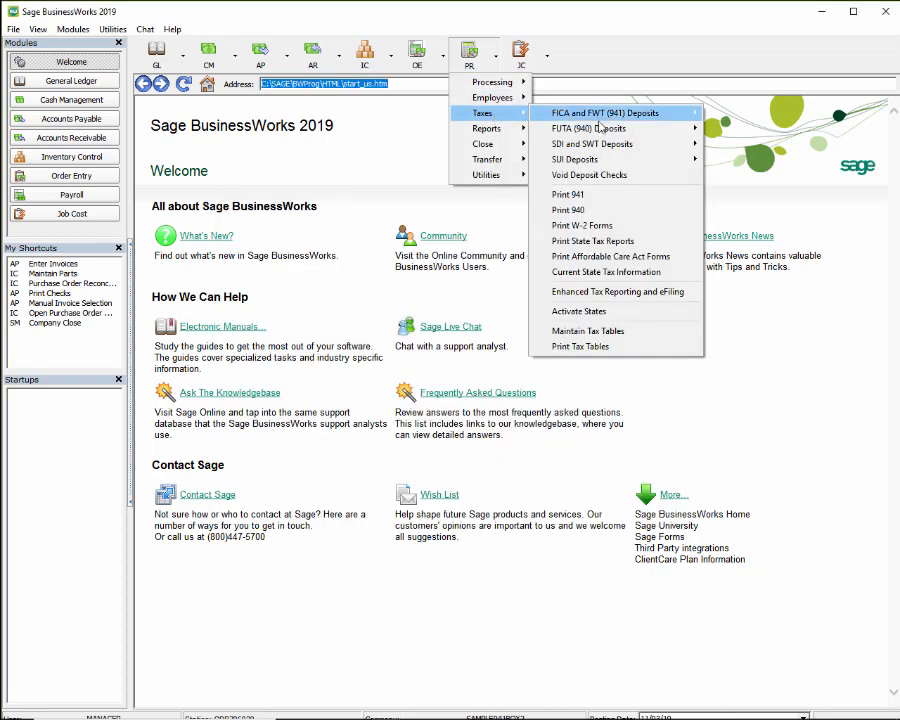
click(580, 197)
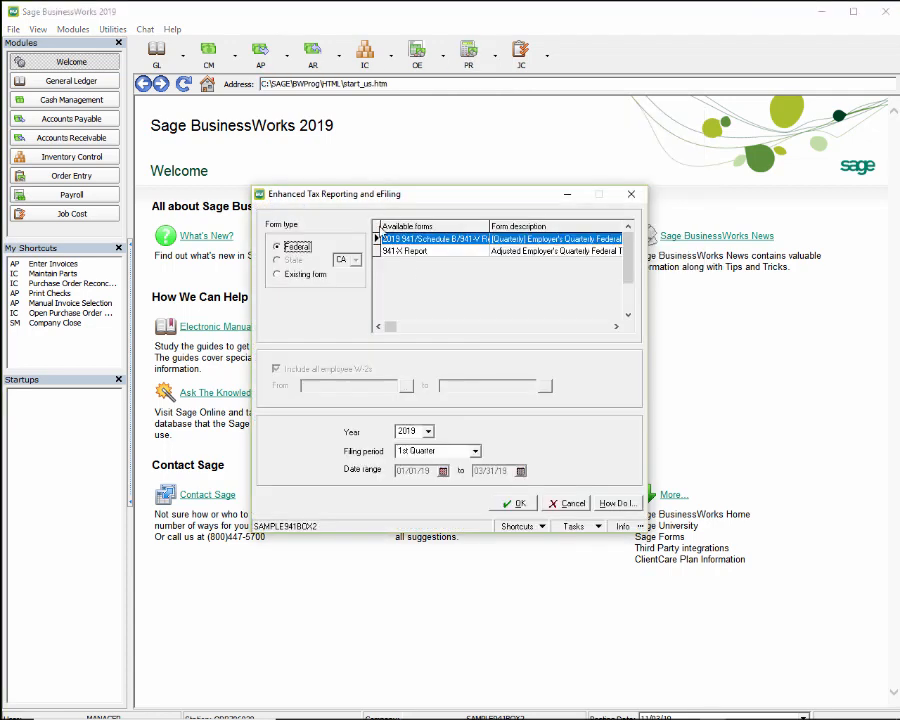
click(475, 451)
click(425, 473)
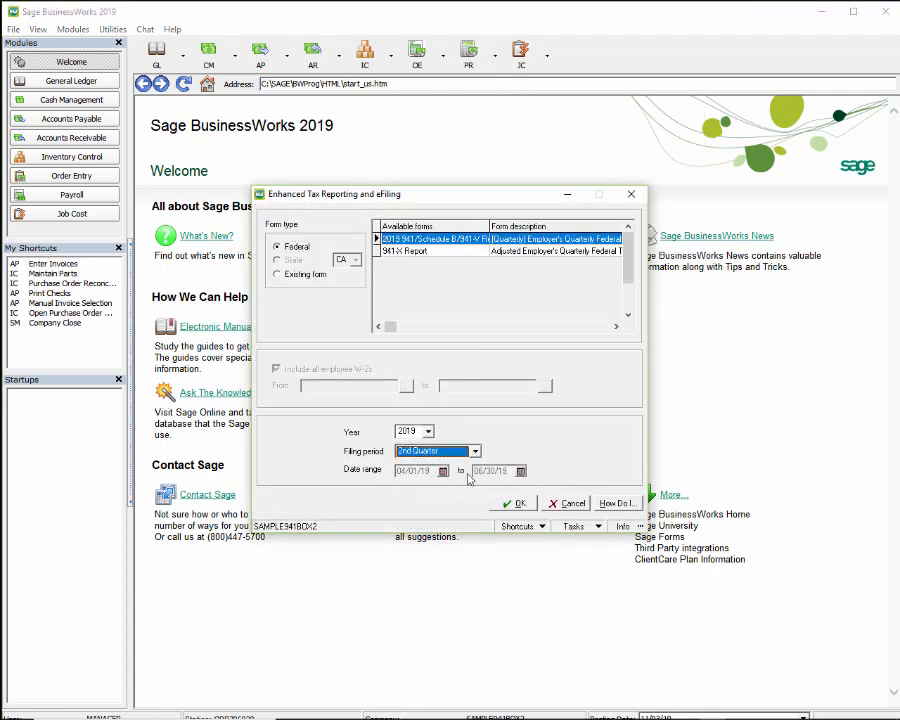
click(514, 503)
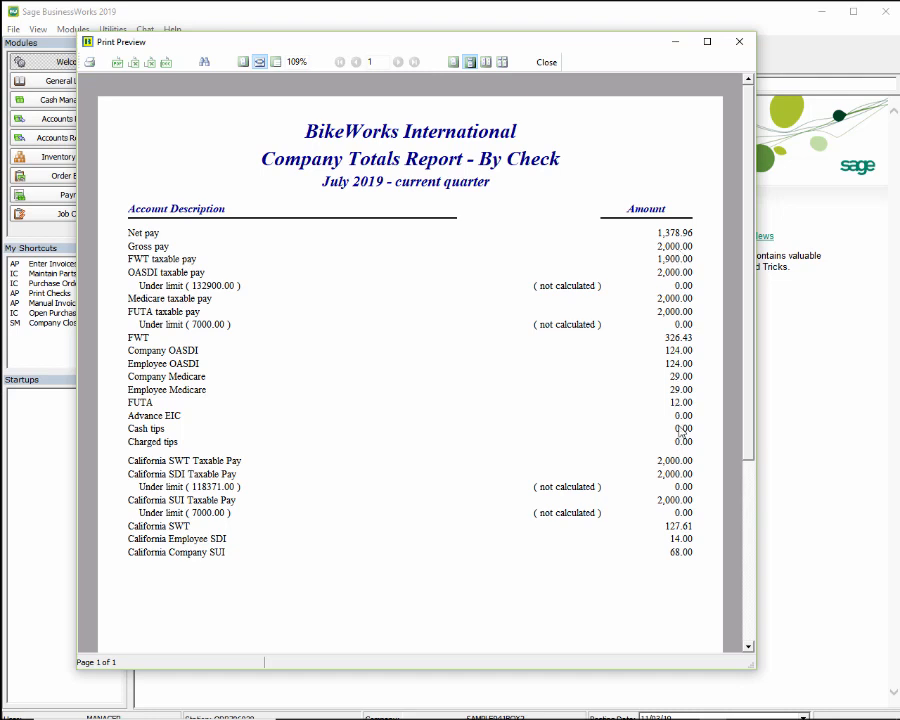
- Close the company totals preview and open the payroll deduction period activity reporting with the COMPANY PAID FWT TAXABLE DEDUCTIONS report
click(738, 41)
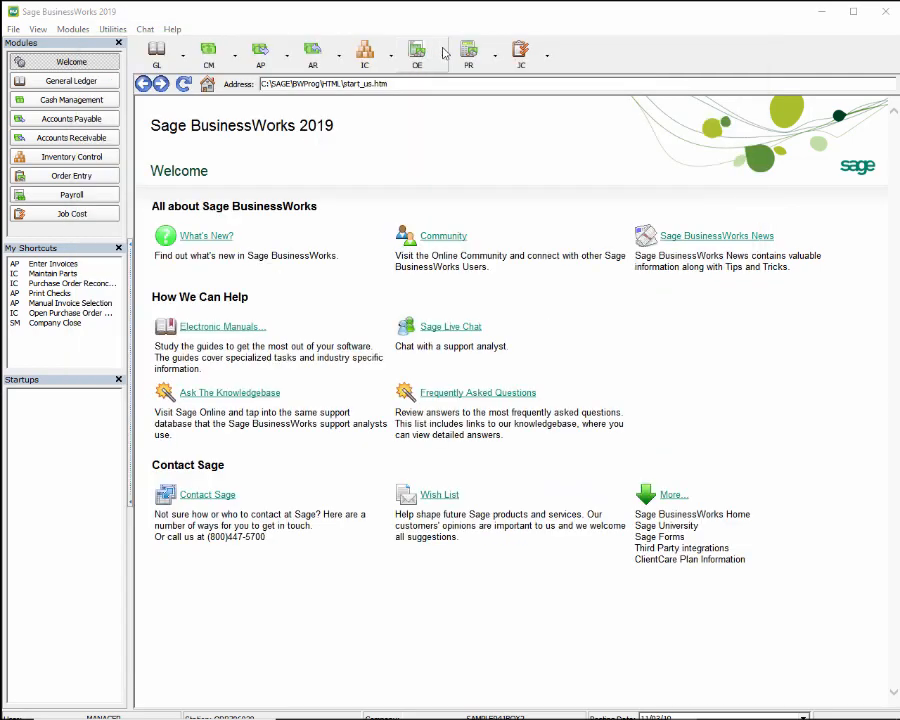
click(469, 50)
mouse_move(490, 132)
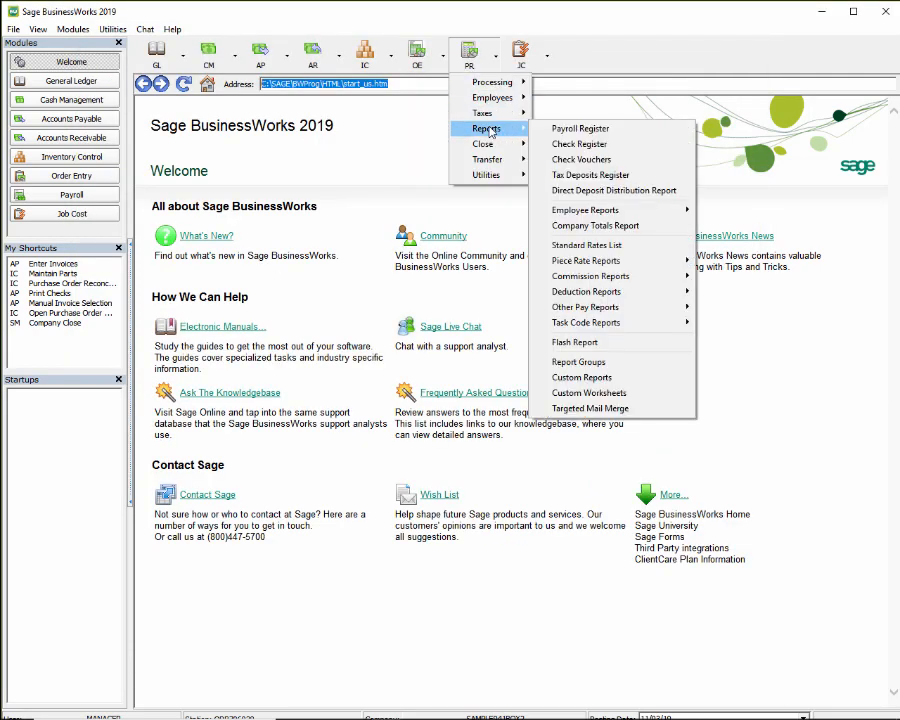
mouse_move(615, 297)
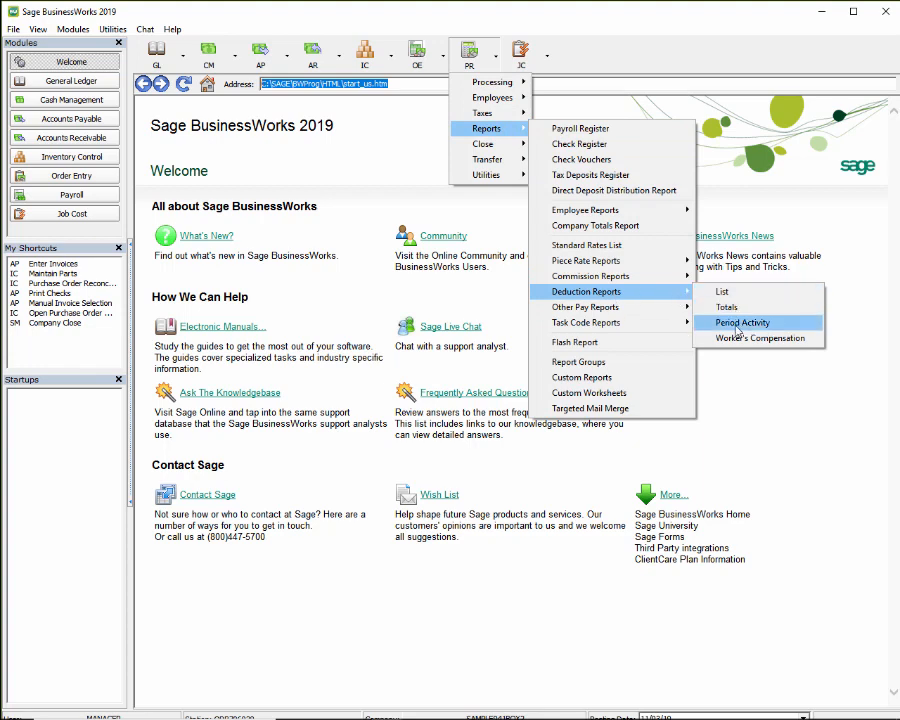
click(742, 322)
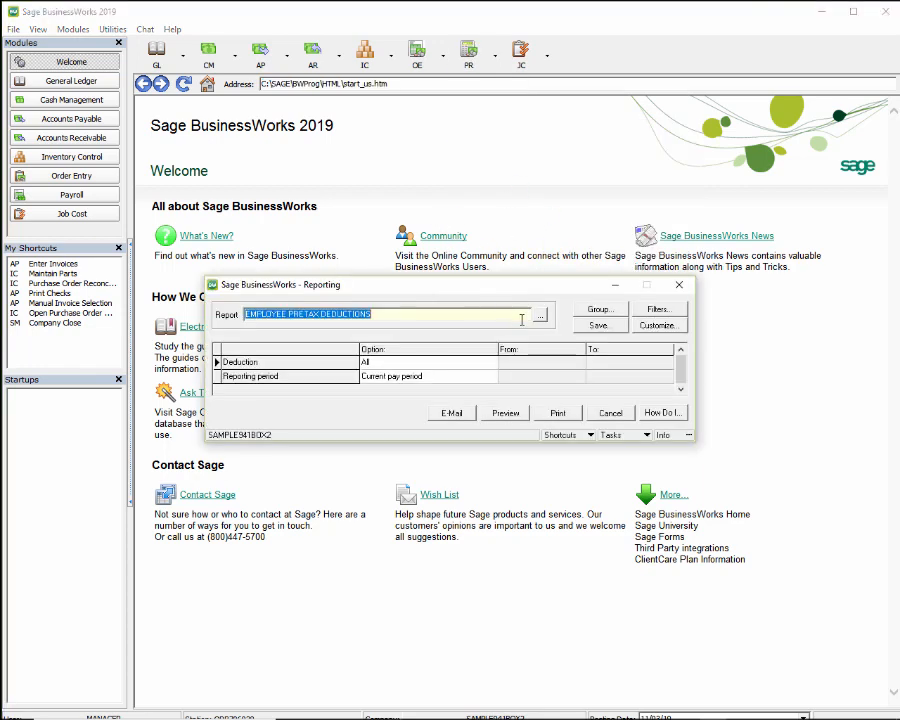
click(540, 314)
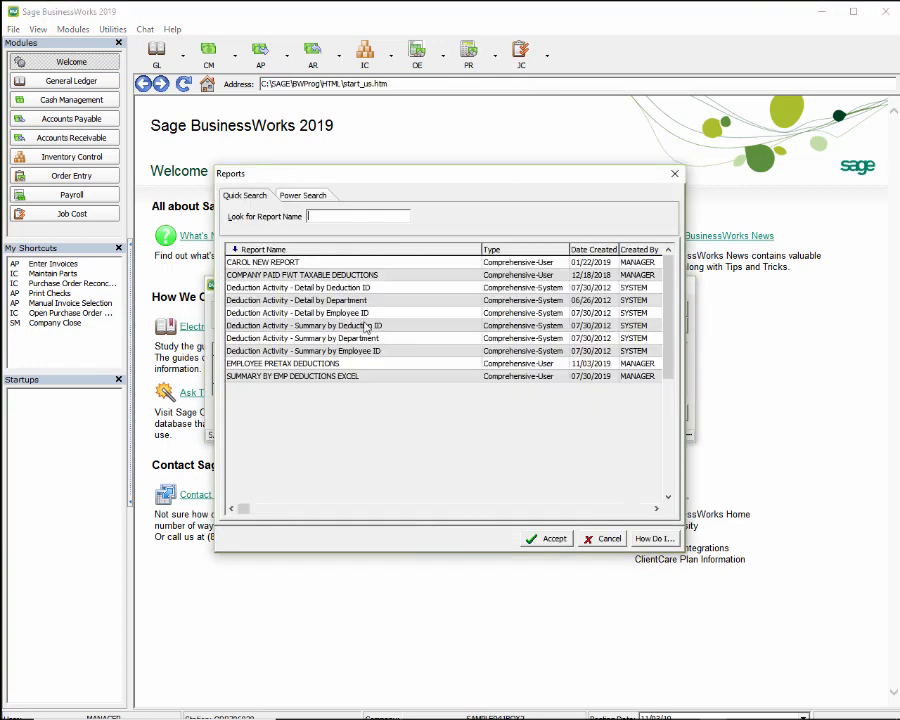
click(280, 277)
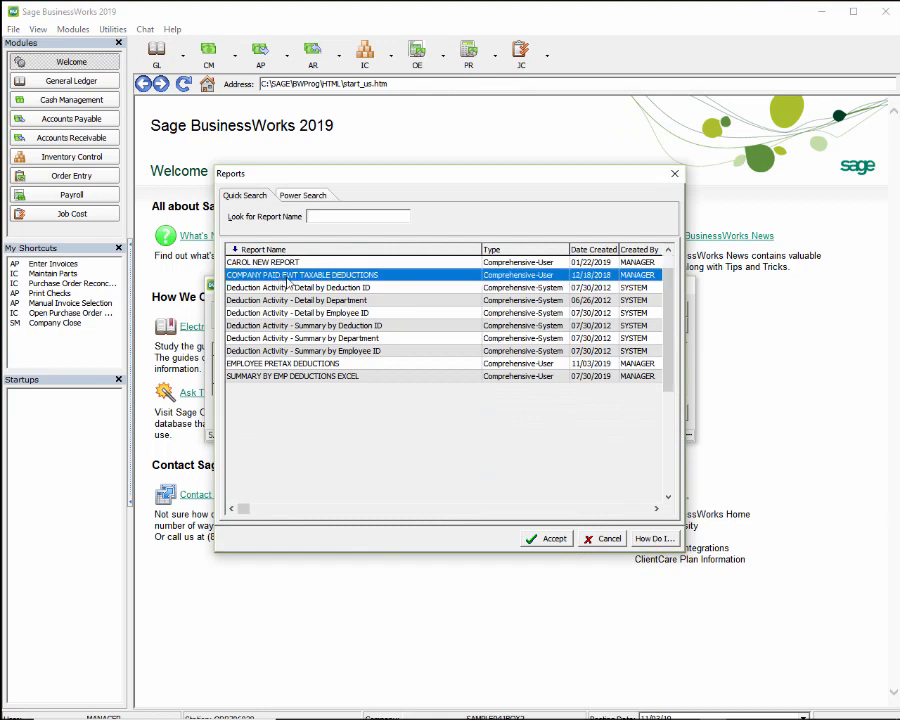
click(549, 539)
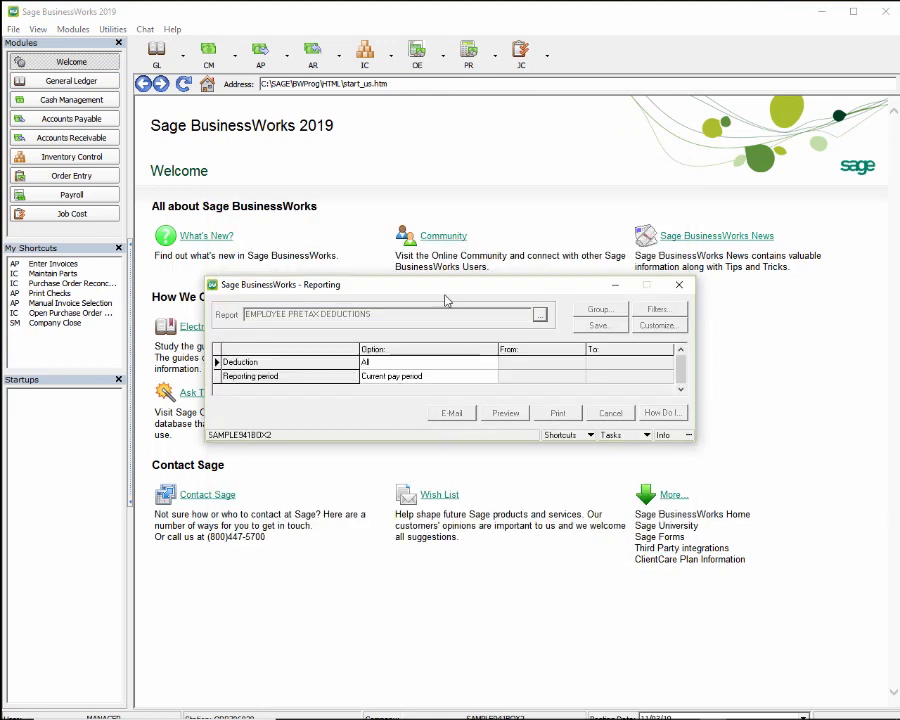
- Set the reporting period to July 2019 - current quarter and preview the COMPANY PAID FWT TAXABLE DEDUCTIONS report
click(494, 379)
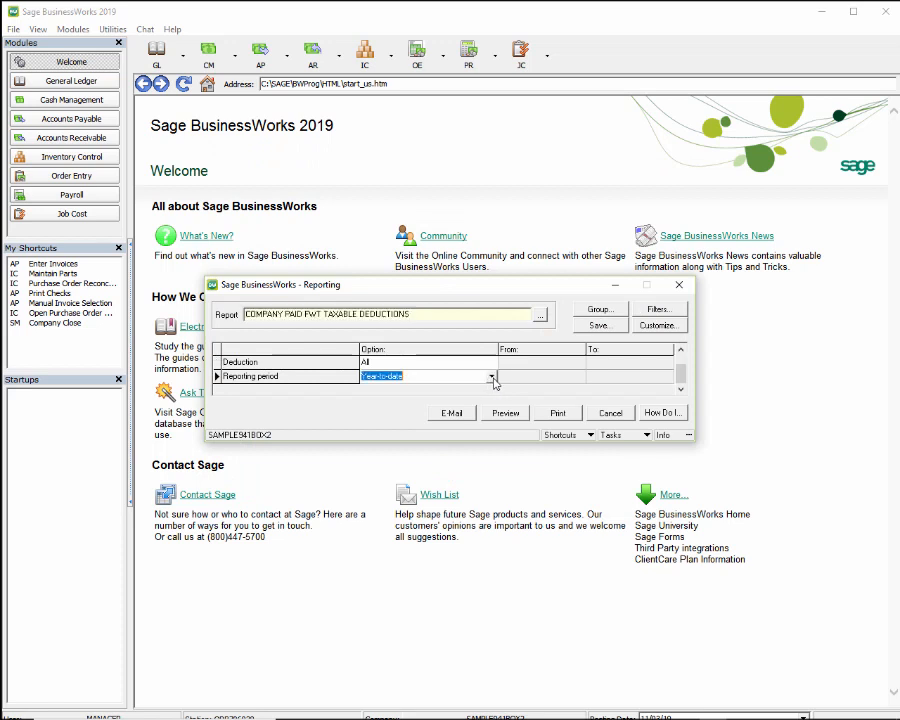
click(493, 379)
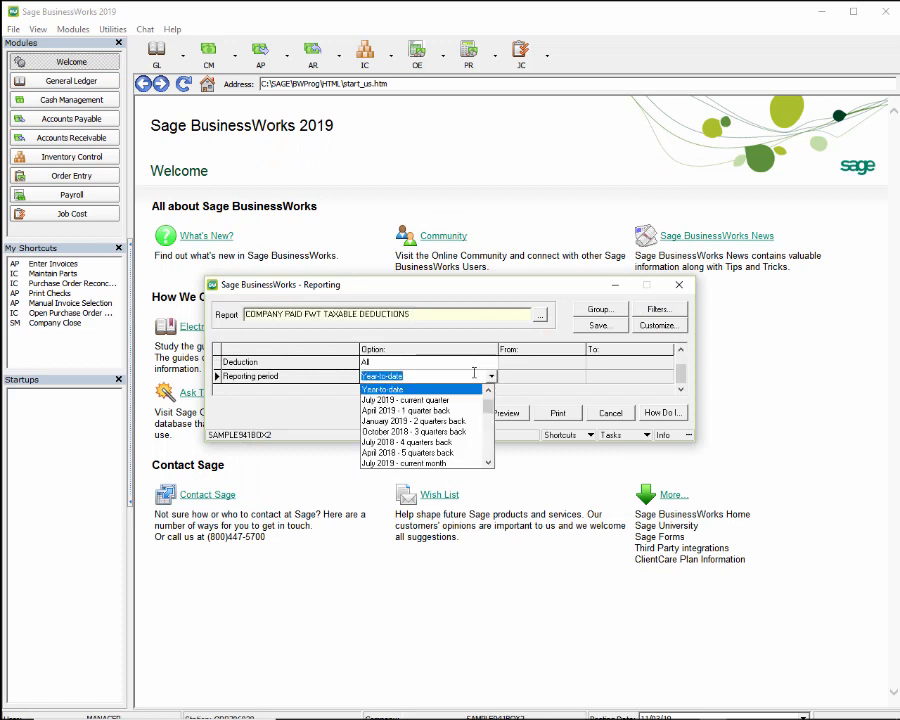
click(414, 401)
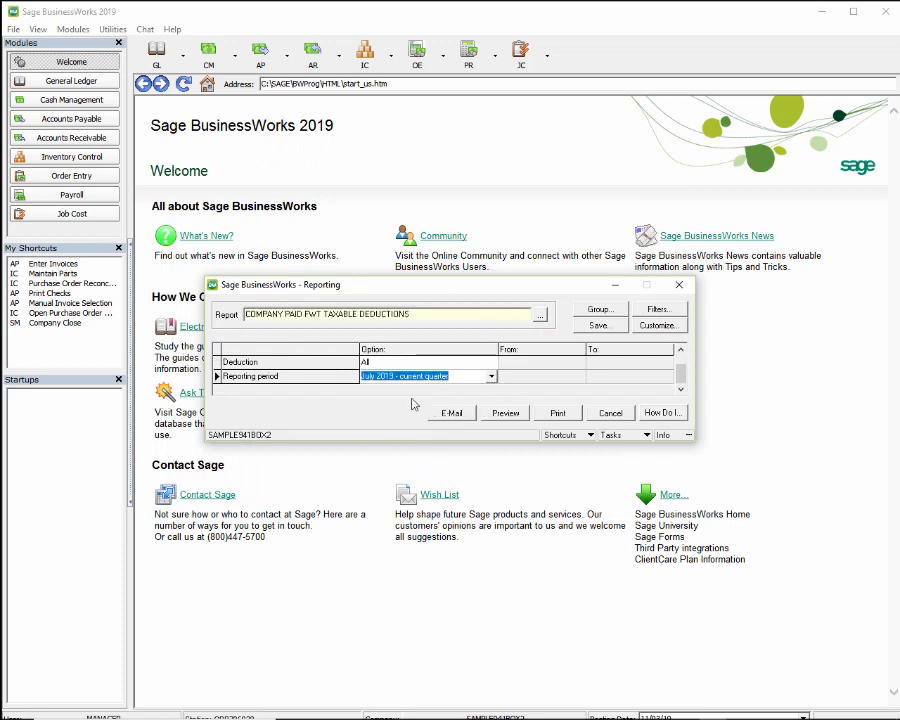
click(507, 413)
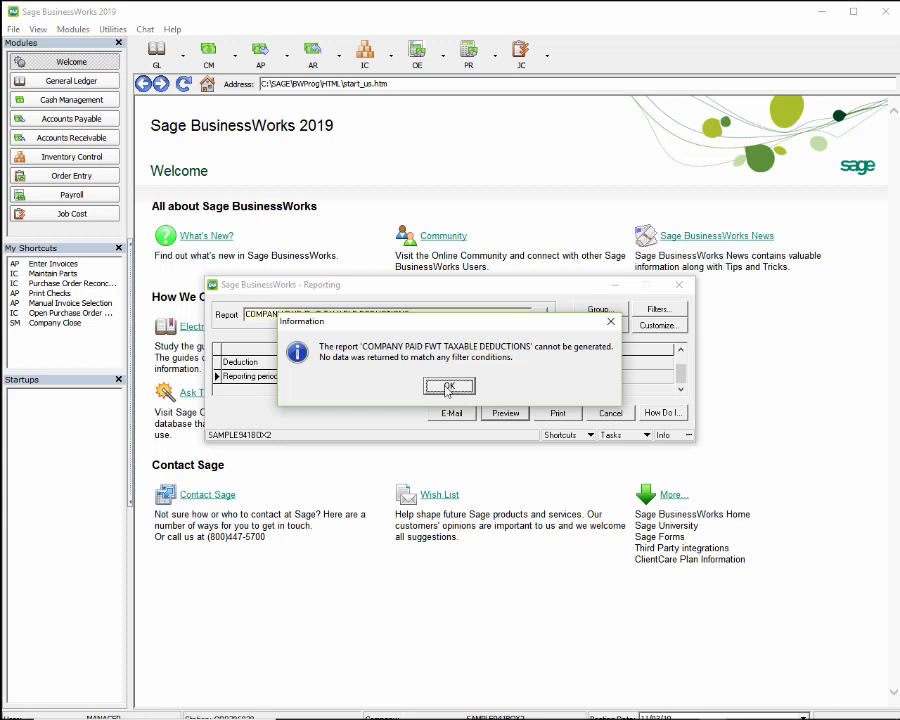
click(446, 389)
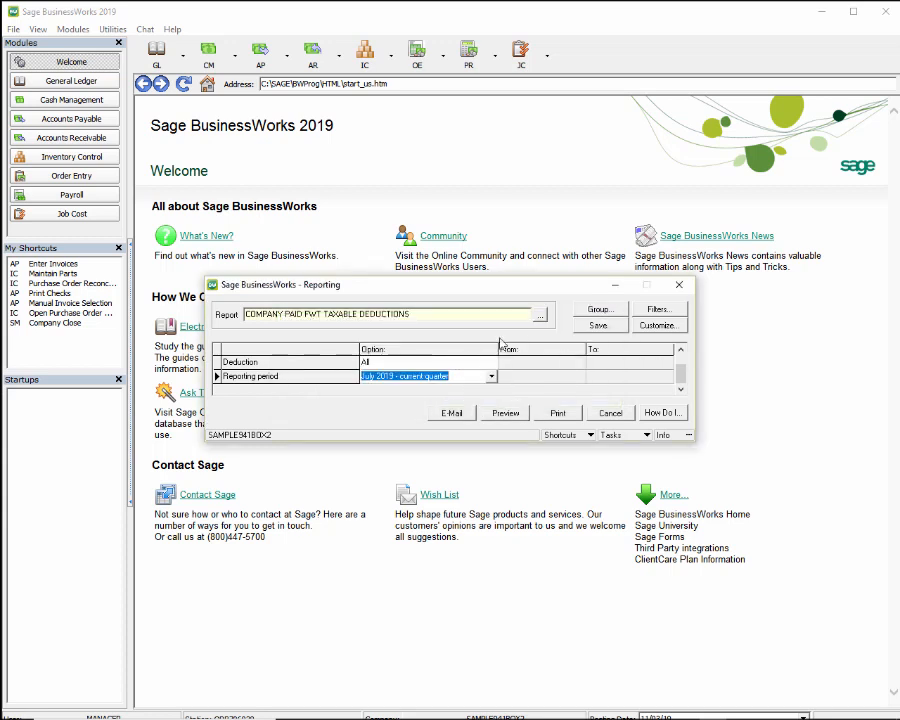
- Preview the EMPLOYEE PRETAX DEDUCTIONS report for July 2019 - current quarter and close the reporting window
click(540, 314)
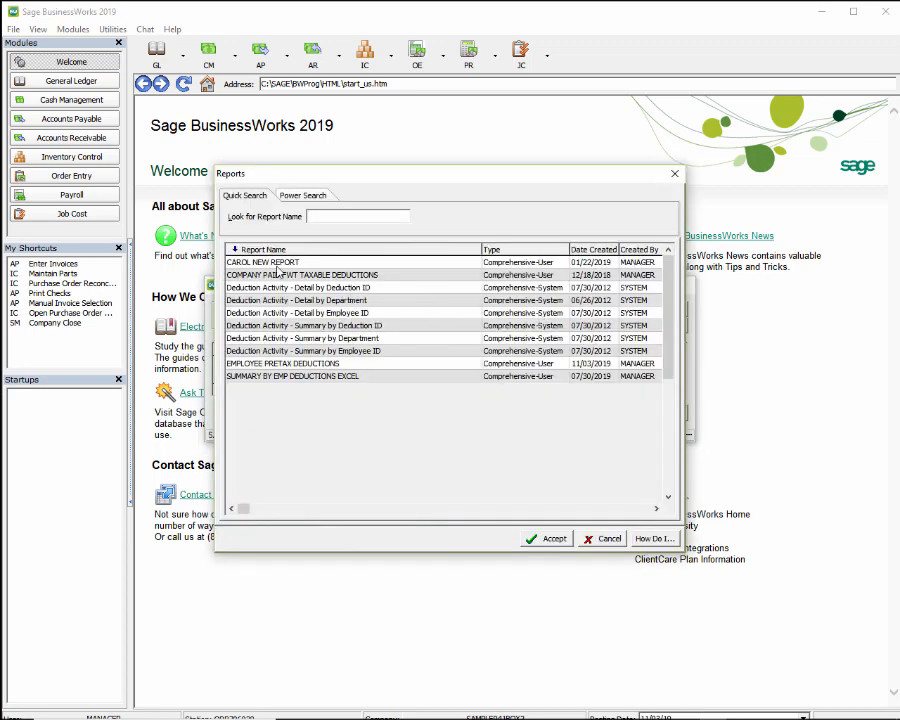
click(283, 366)
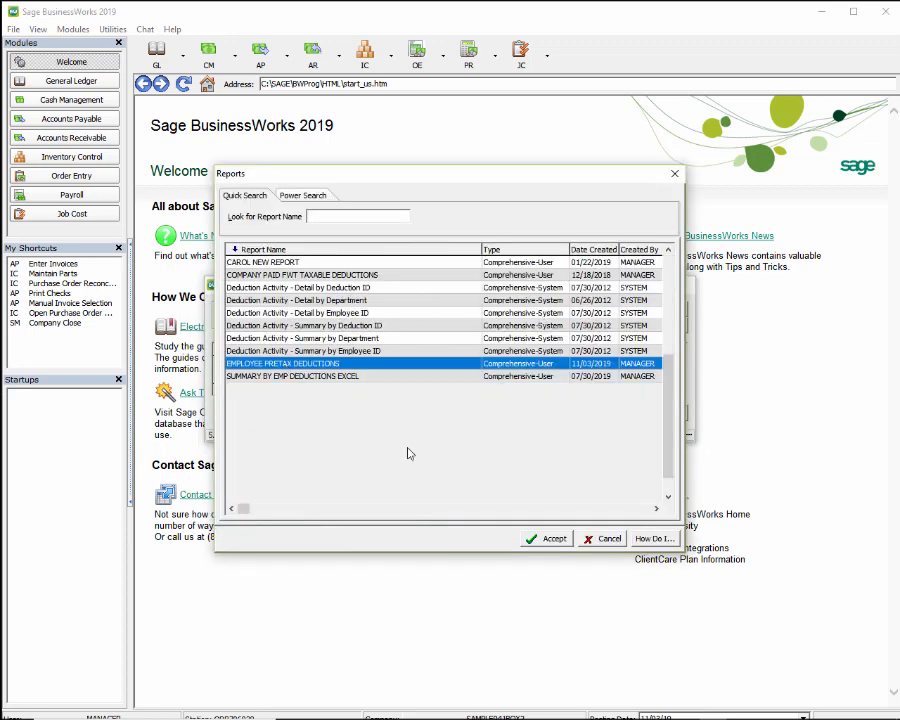
click(557, 543)
click(490, 376)
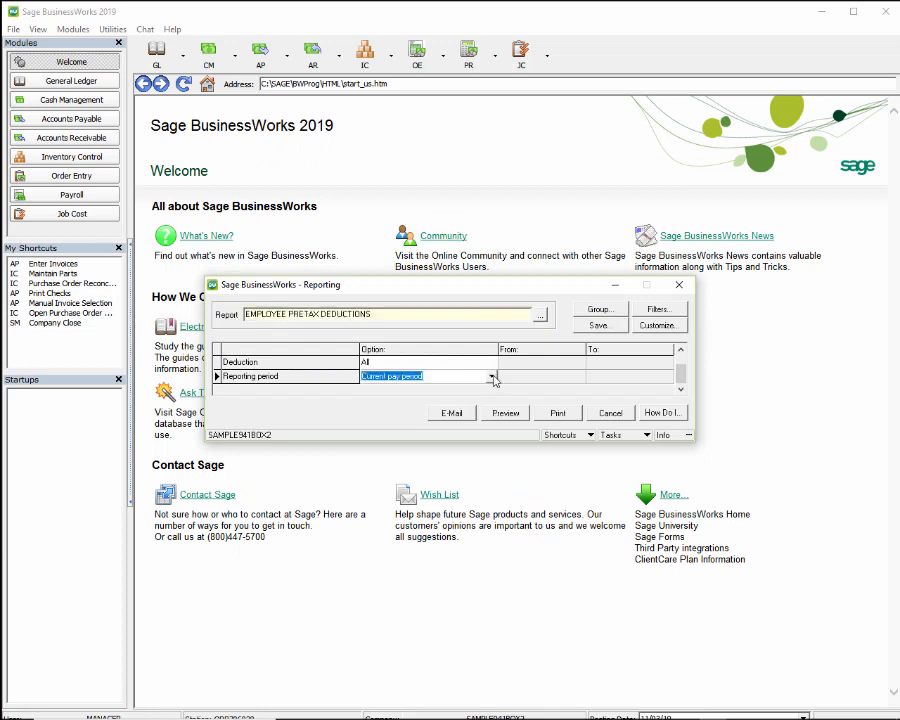
click(492, 377)
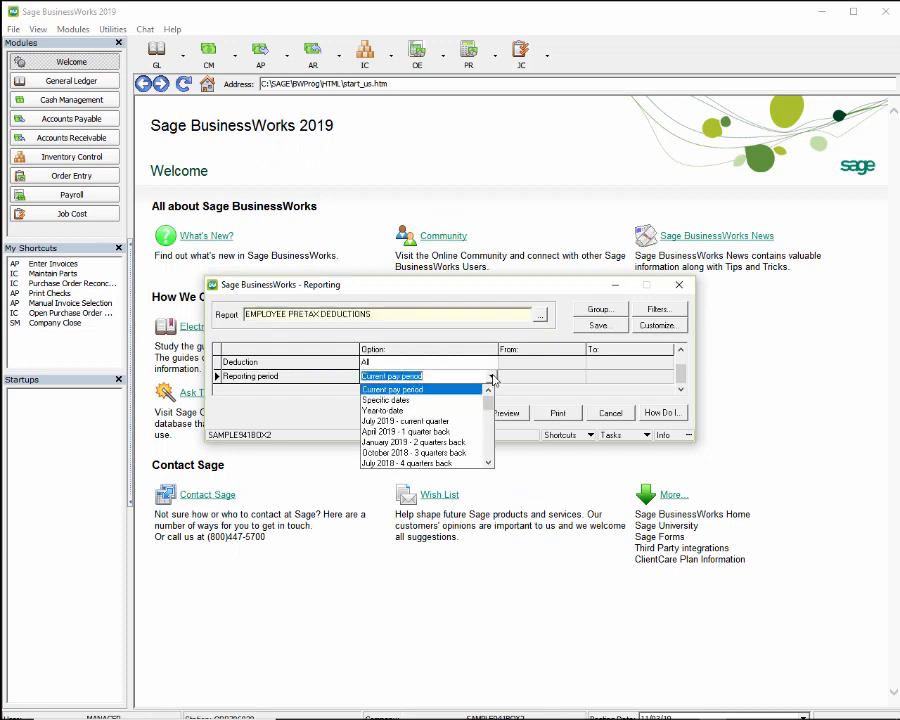
click(405, 421)
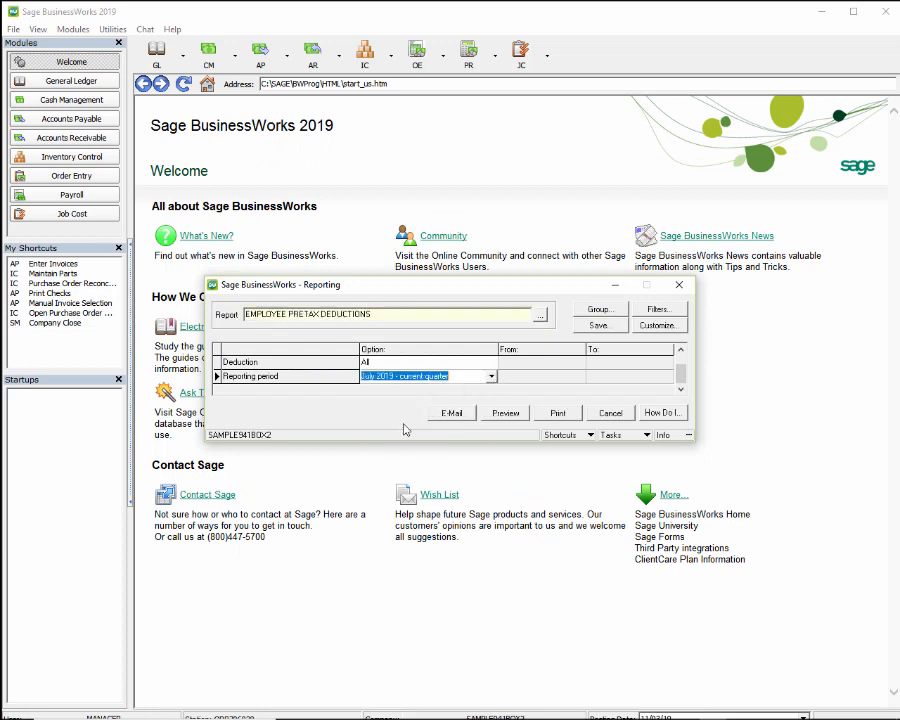
click(503, 415)
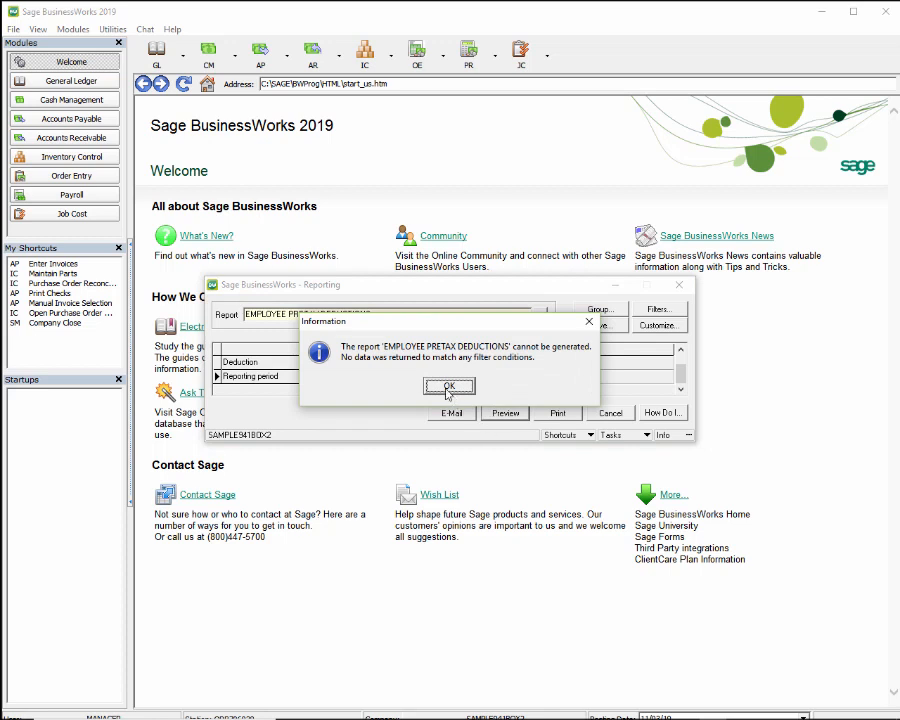
click(448, 388)
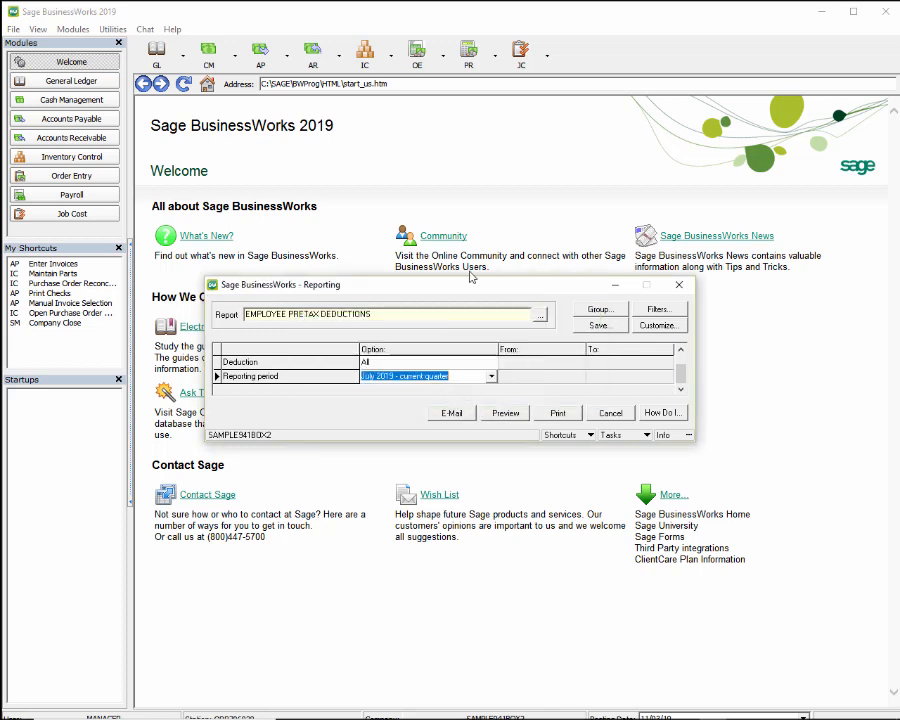
click(683, 340)
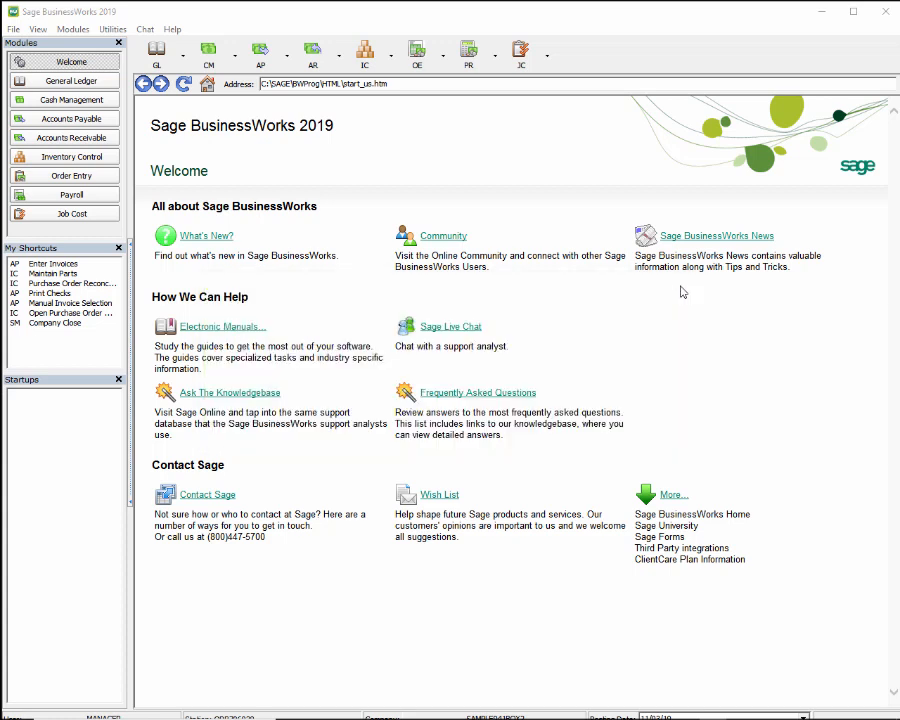
- Open the payroll other pay reports and preview FWT TAXABLE NOT ADD TO GROSS for July 2019 - current quarter
click(469, 69)
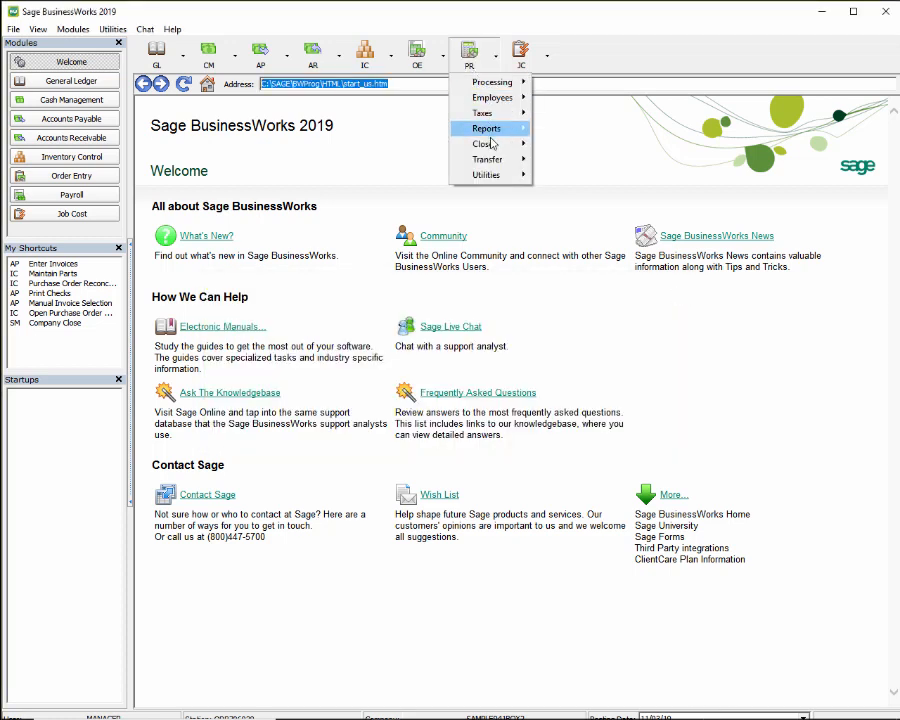
mouse_move(485, 130)
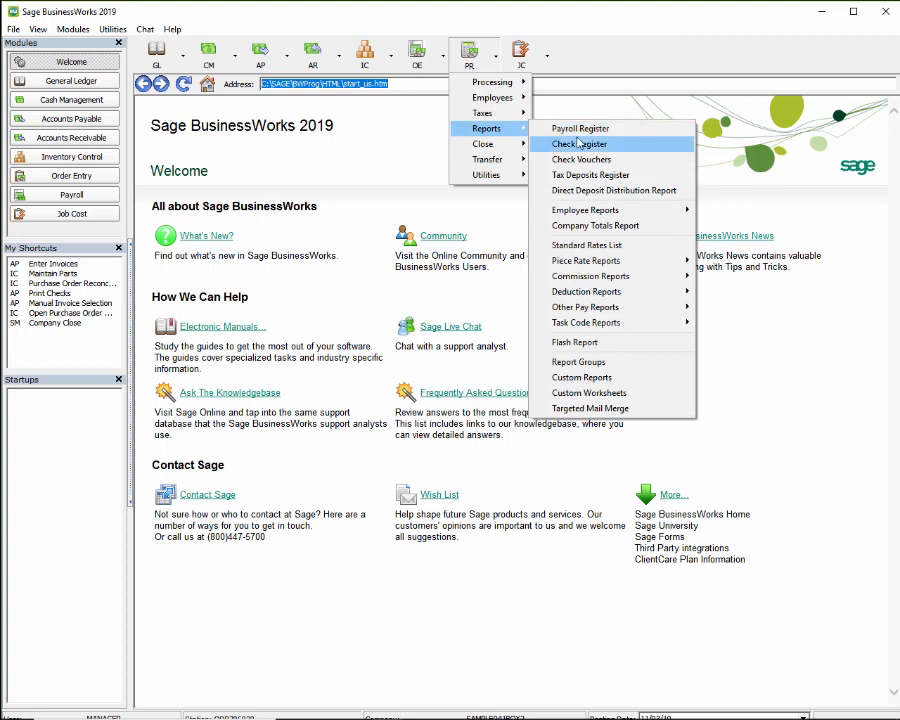
mouse_move(605, 312)
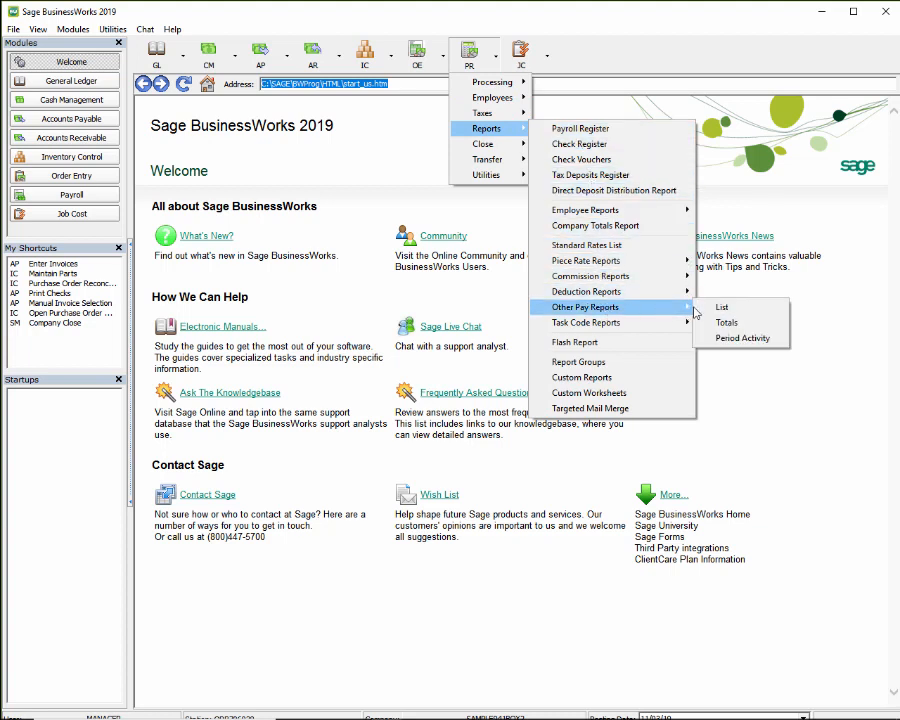
click(724, 308)
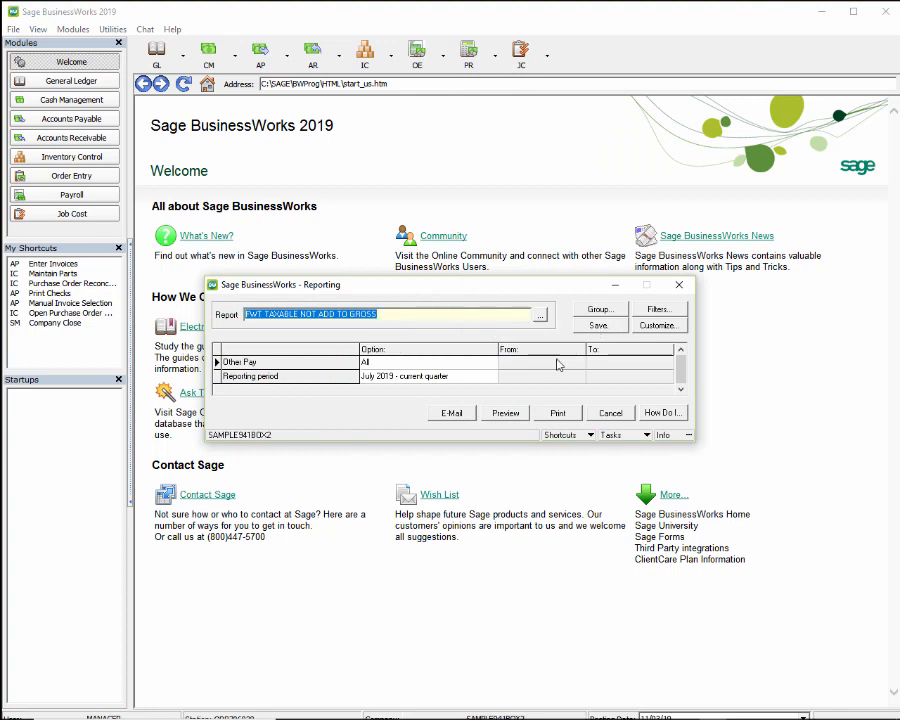
click(493, 378)
click(492, 378)
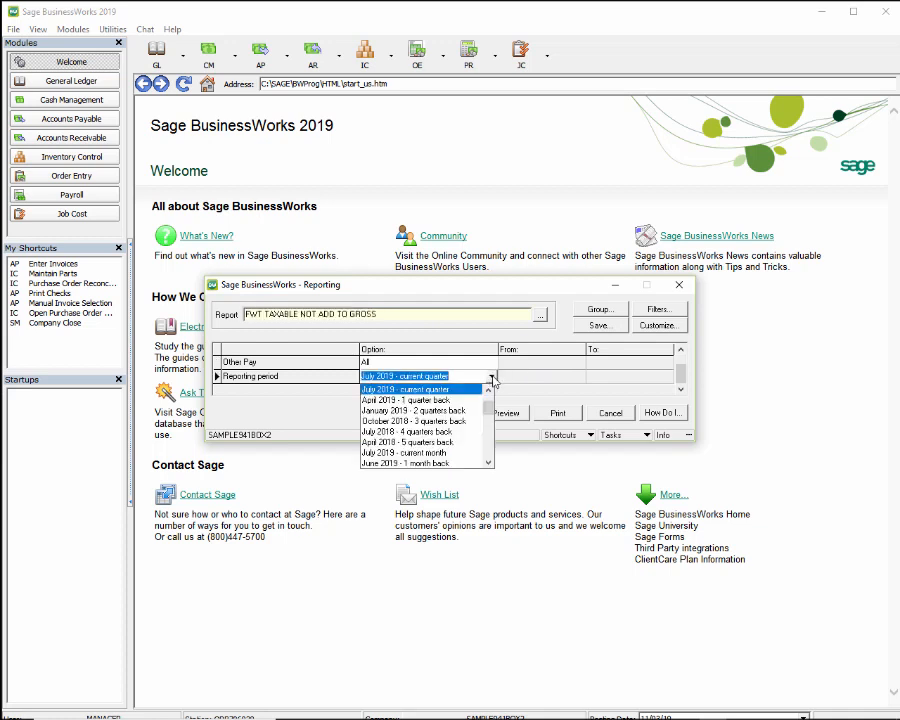
click(421, 391)
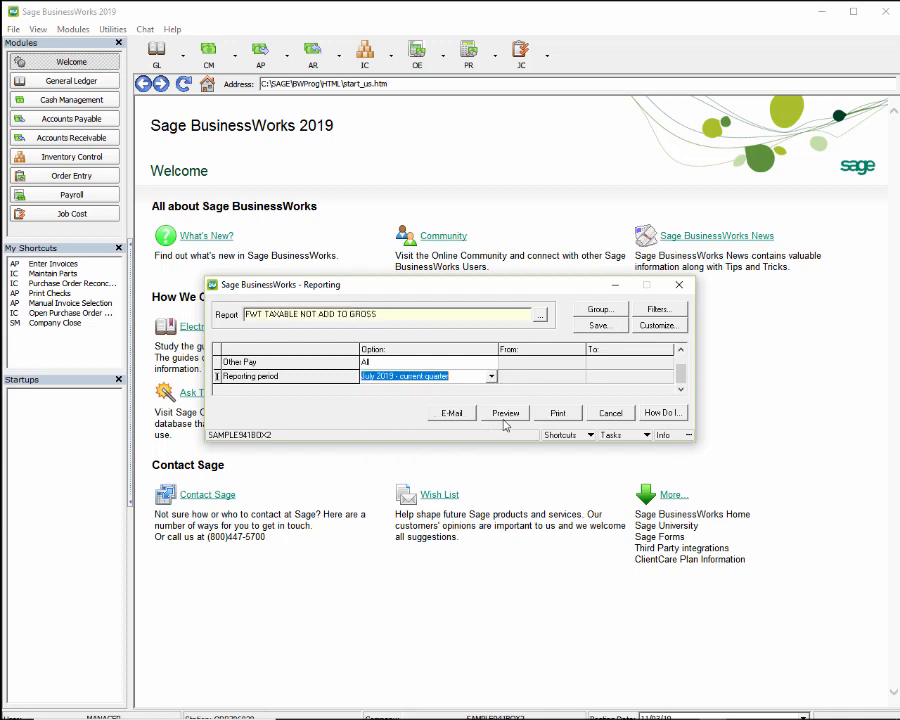
click(505, 413)
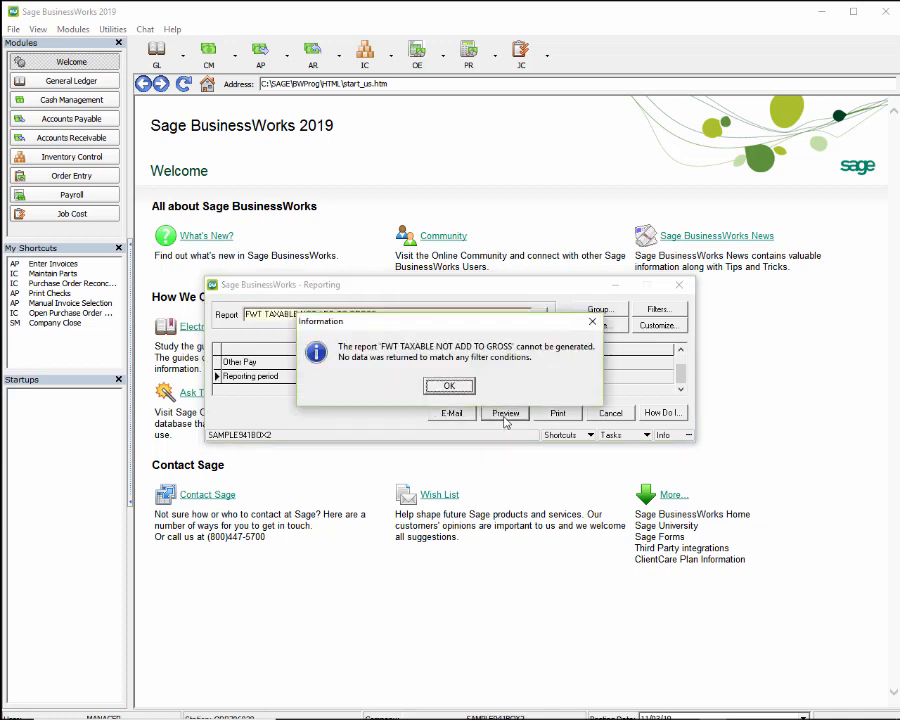
click(448, 392)
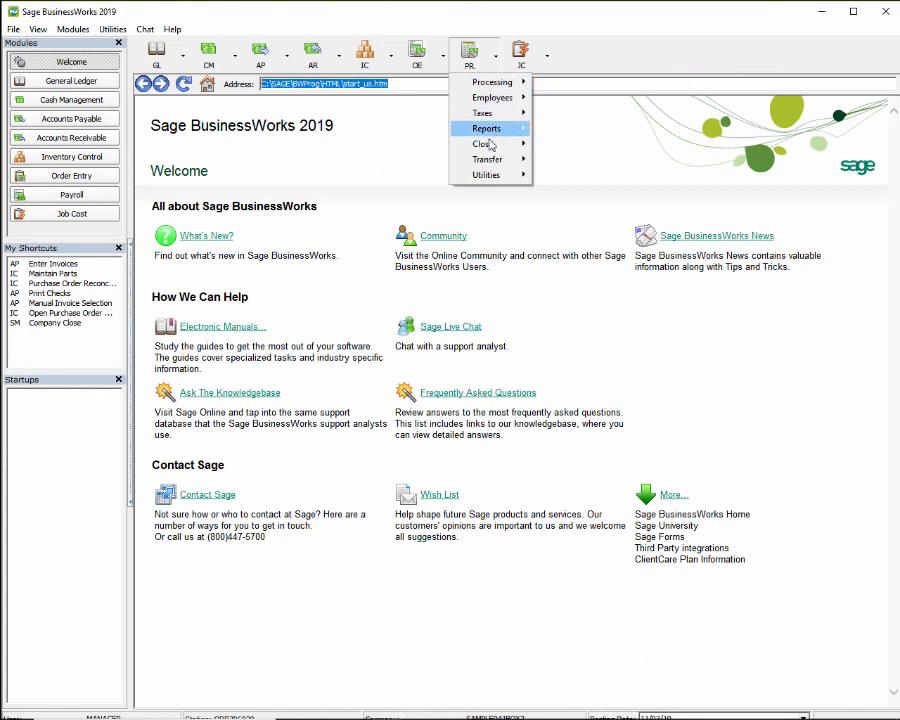
- Open the payroll custom exports and try to export the AG EMPLOYEES template
mouse_move(520, 163)
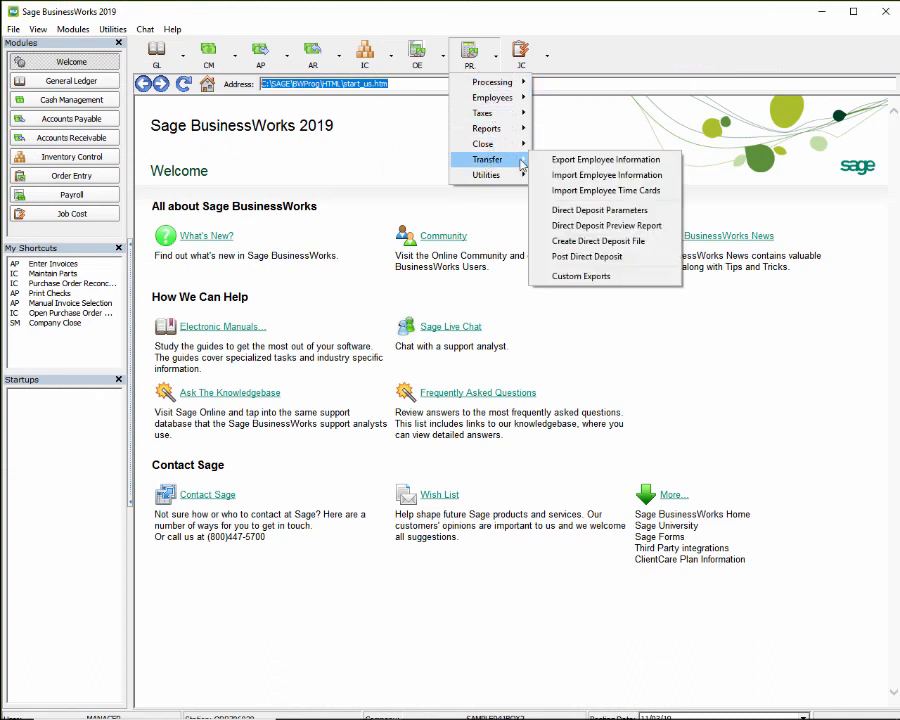
click(576, 276)
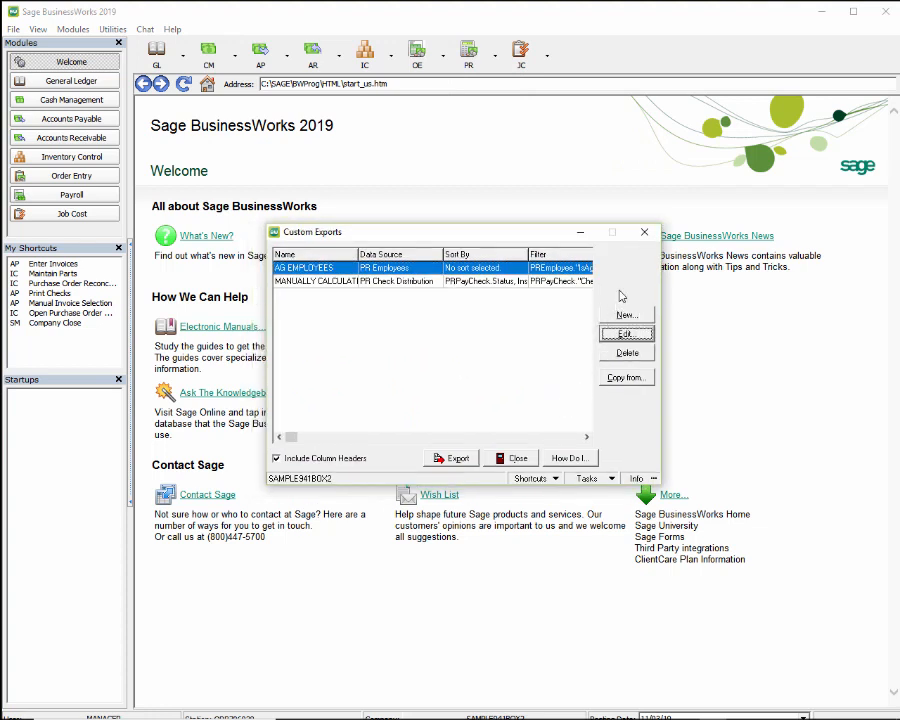
click(459, 464)
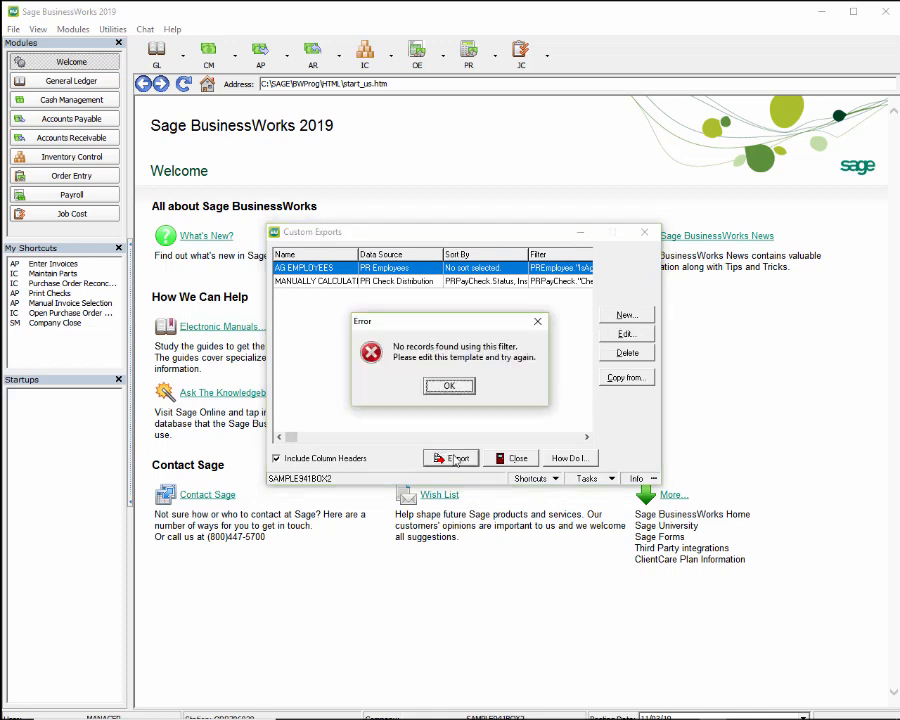
click(458, 389)
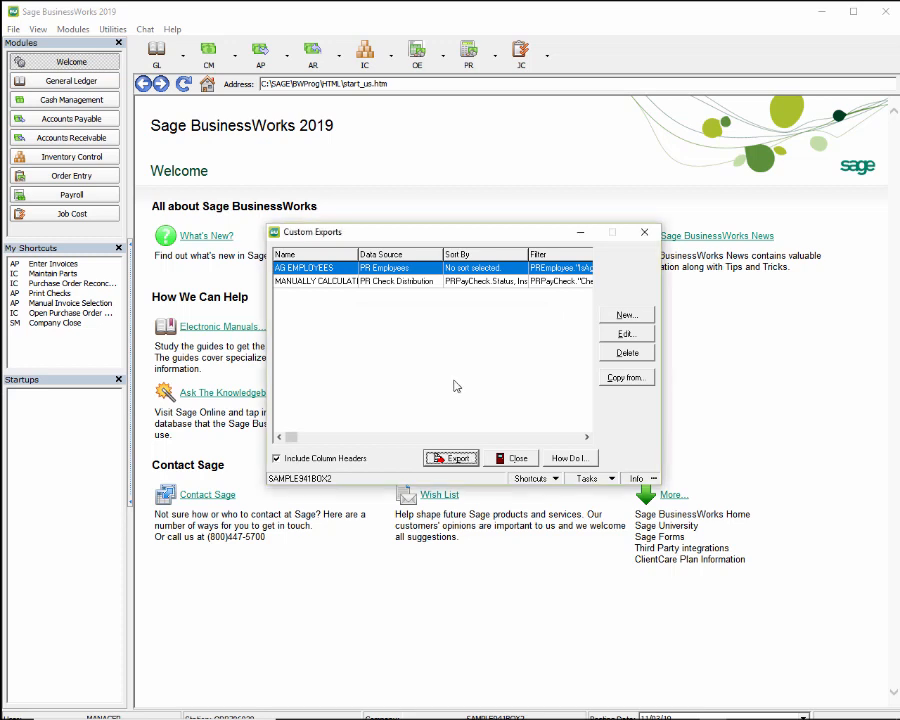
- Edit the MANUALLY CALCULATED CHECKS export template so its CheckDate filter is between 07/01/19 and 09/30/19
click(398, 282)
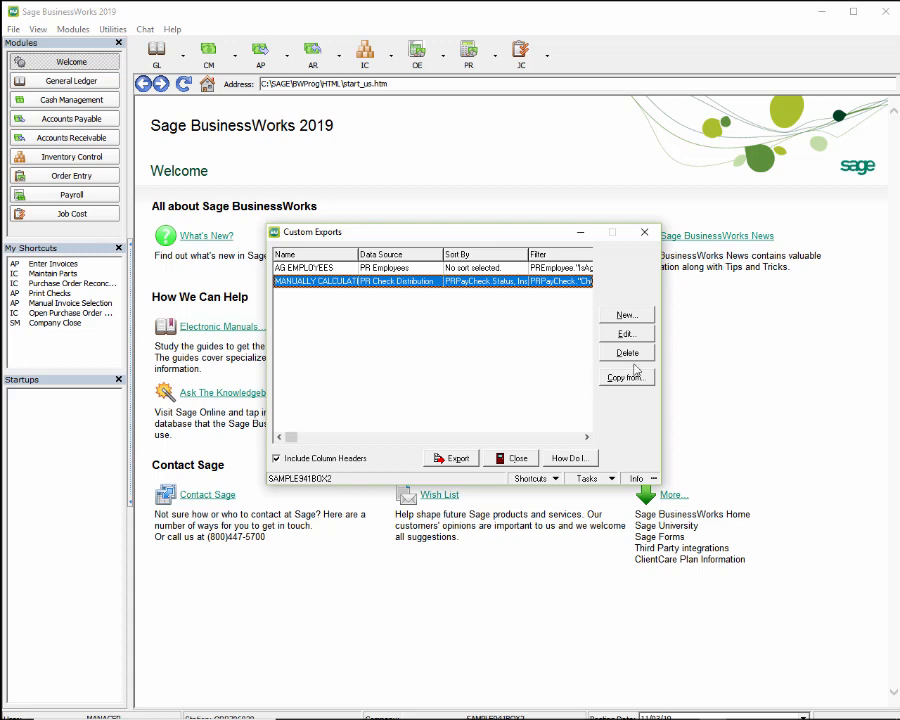
click(626, 333)
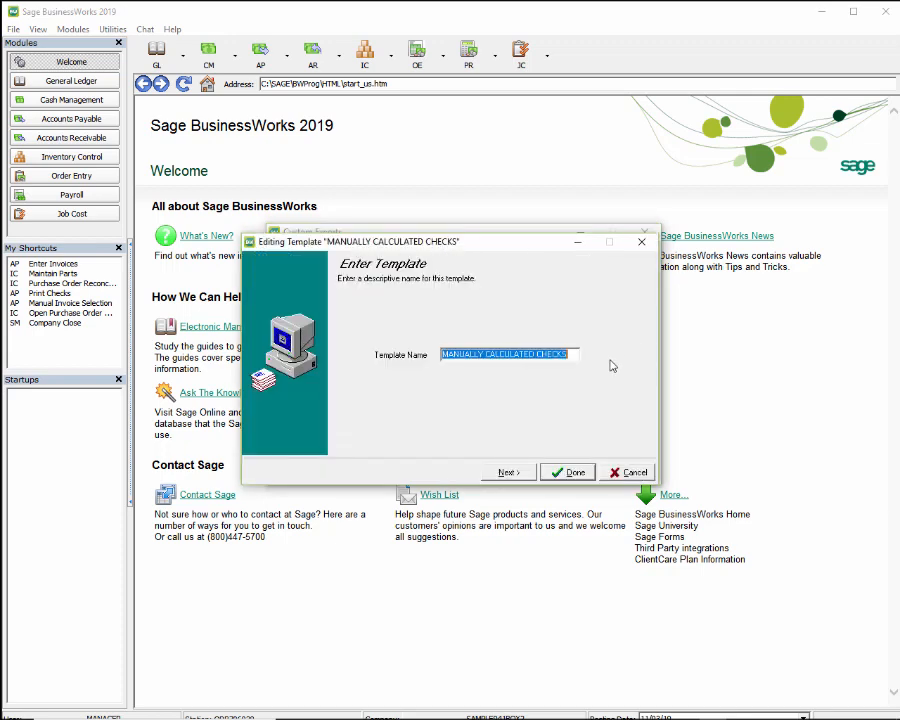
click(524, 474)
click(518, 476)
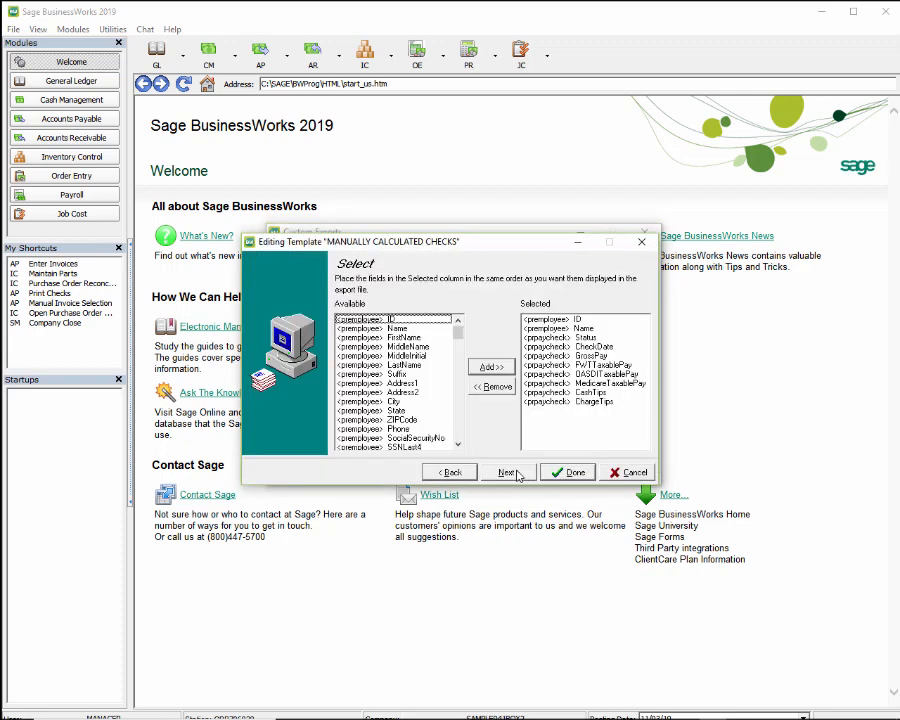
click(512, 474)
click(508, 472)
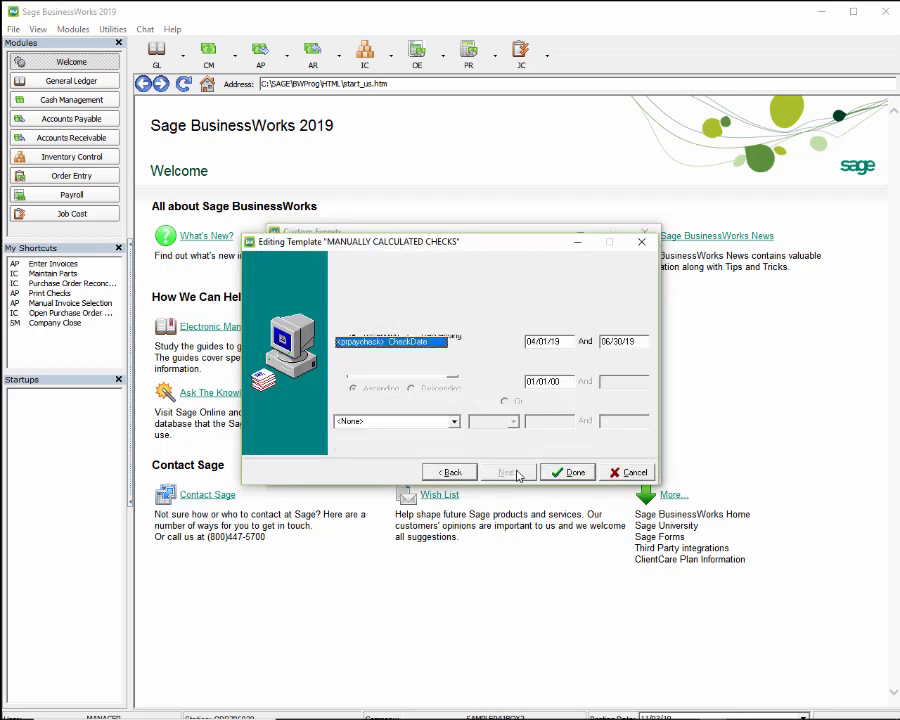
double_click(565, 340)
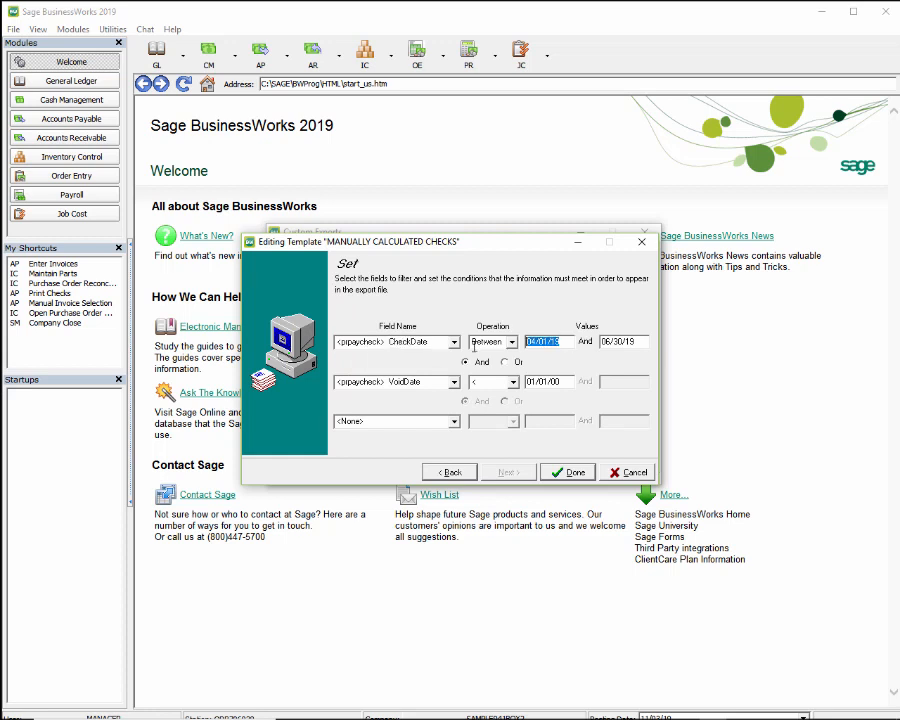
text(07/01/19)
key(Tab)
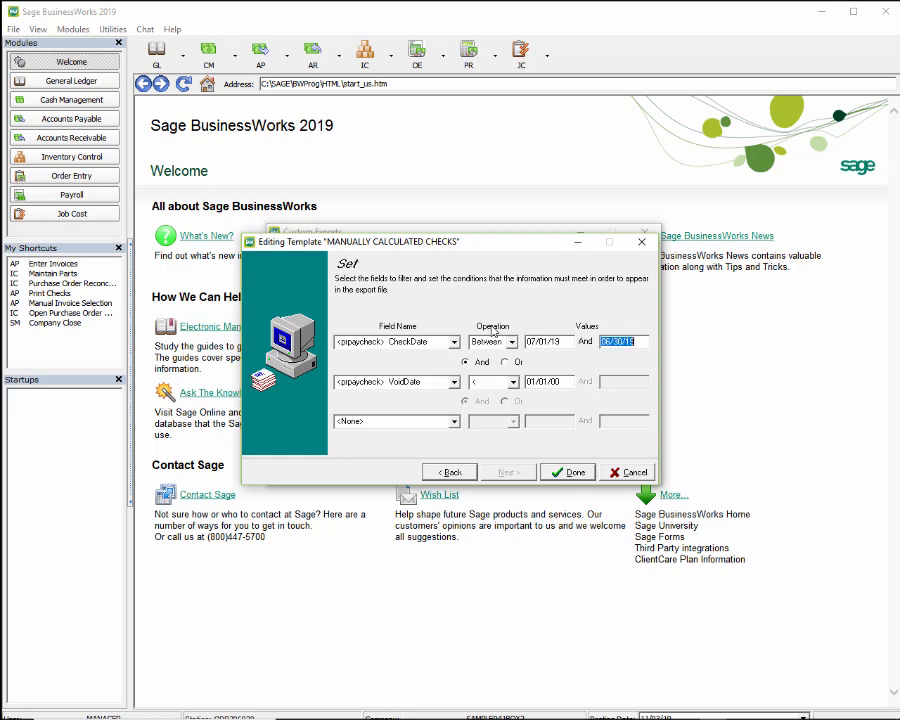
text(09/30/19)
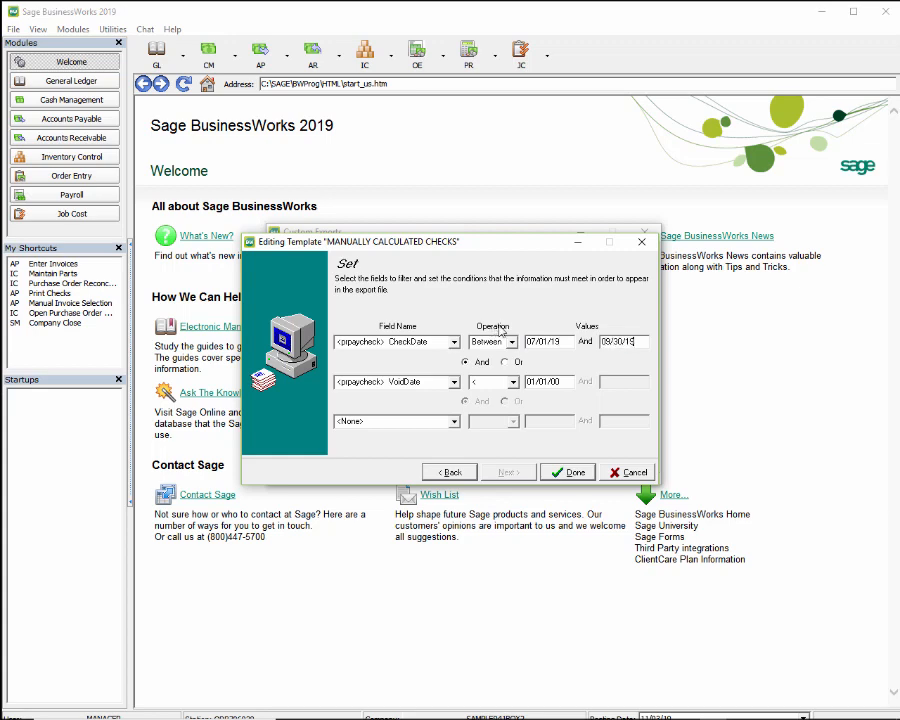
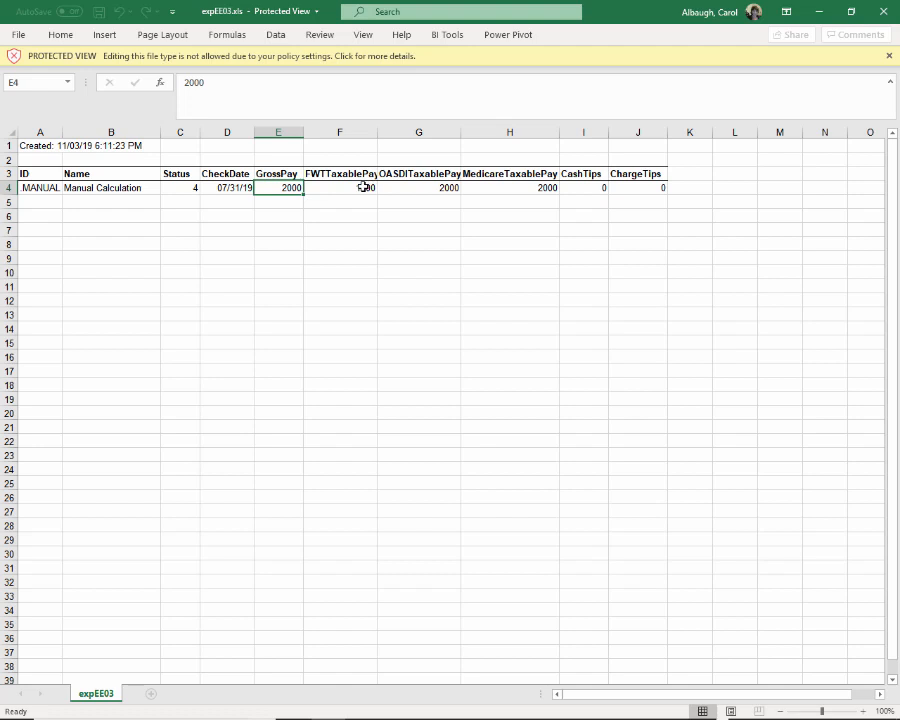
- In the exported Excel sheet expEE03, compare the GrossPay and FWTTaxablePay amounts of the manually calculated check
click(363, 187)
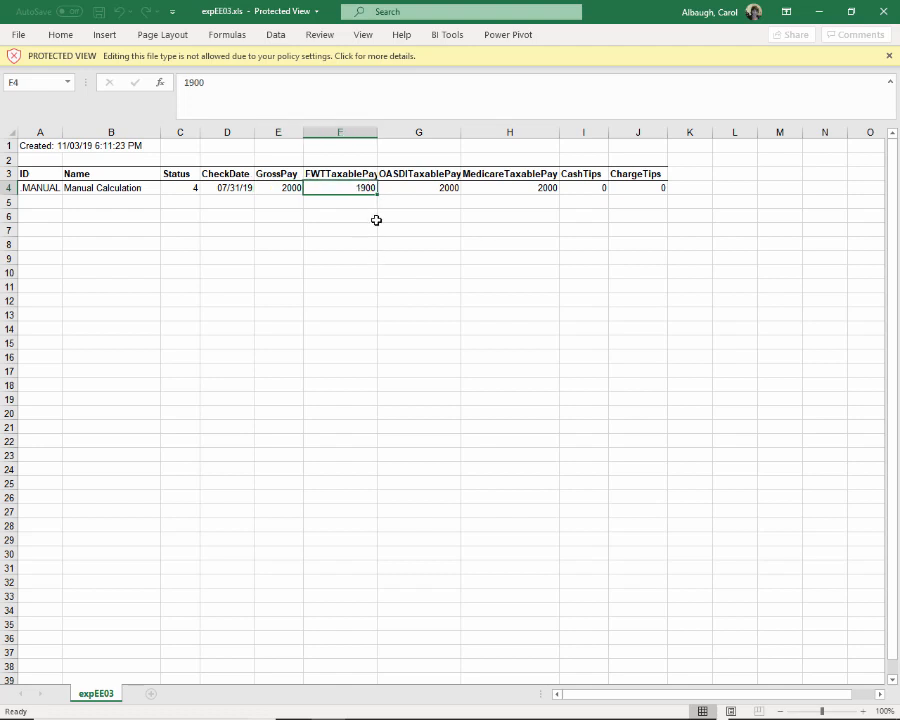
click(289, 188)
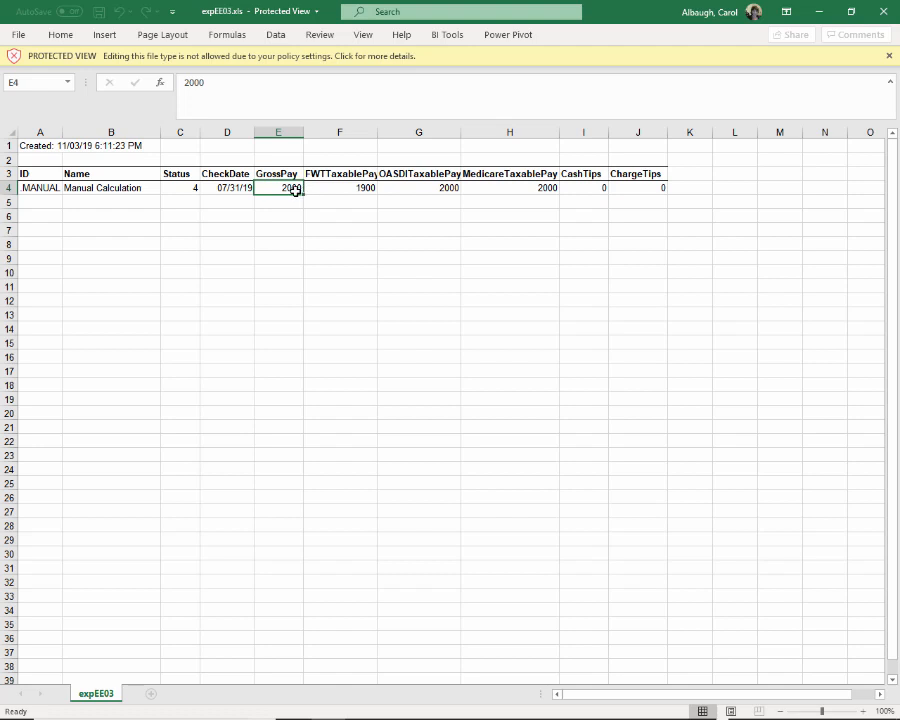
click(333, 191)
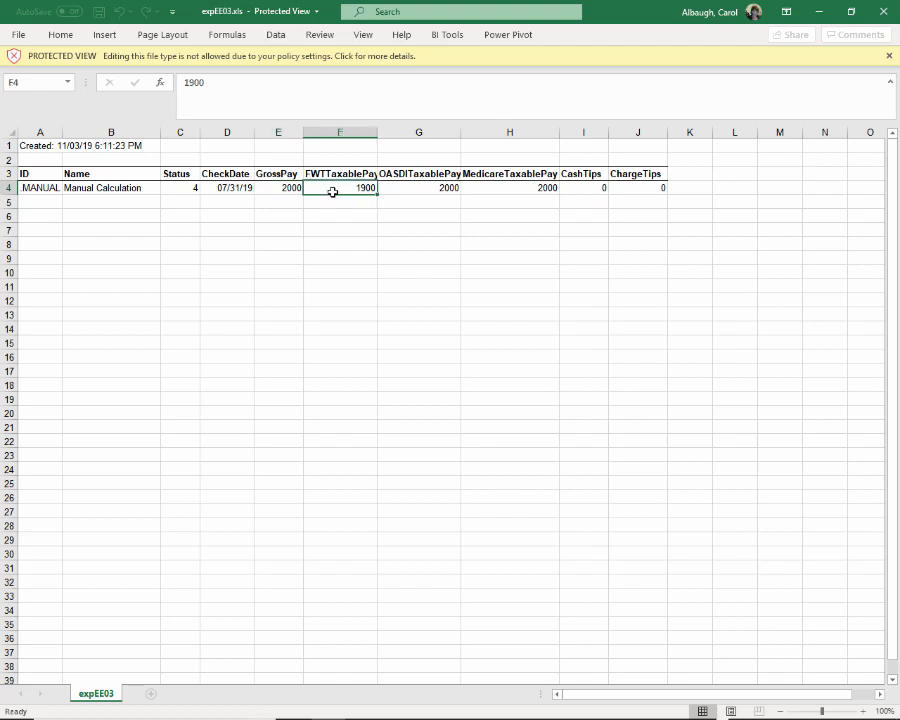
click(510, 287)
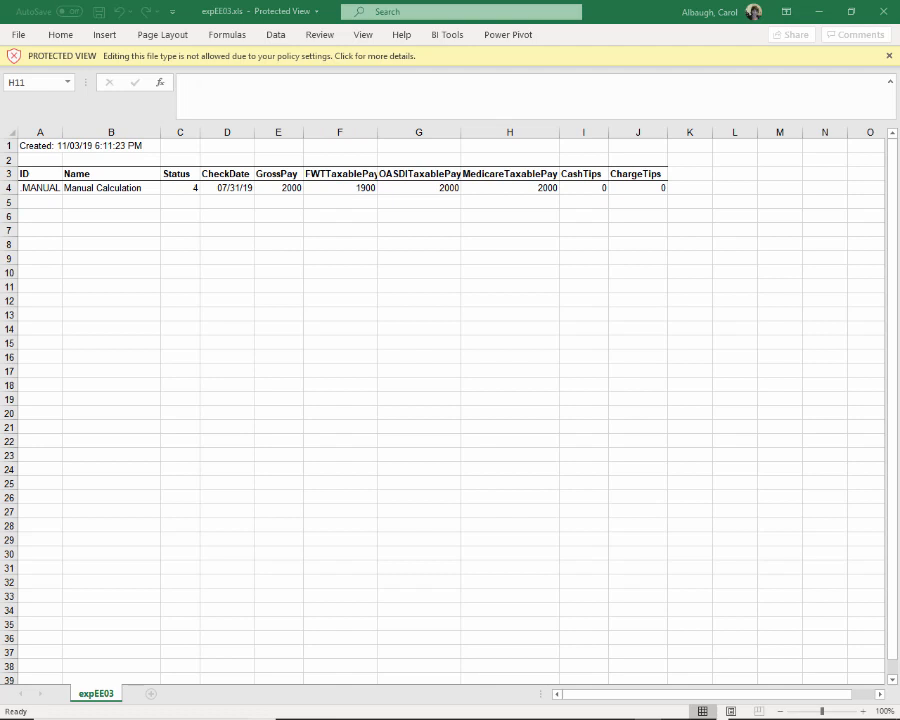
click(359, 184)
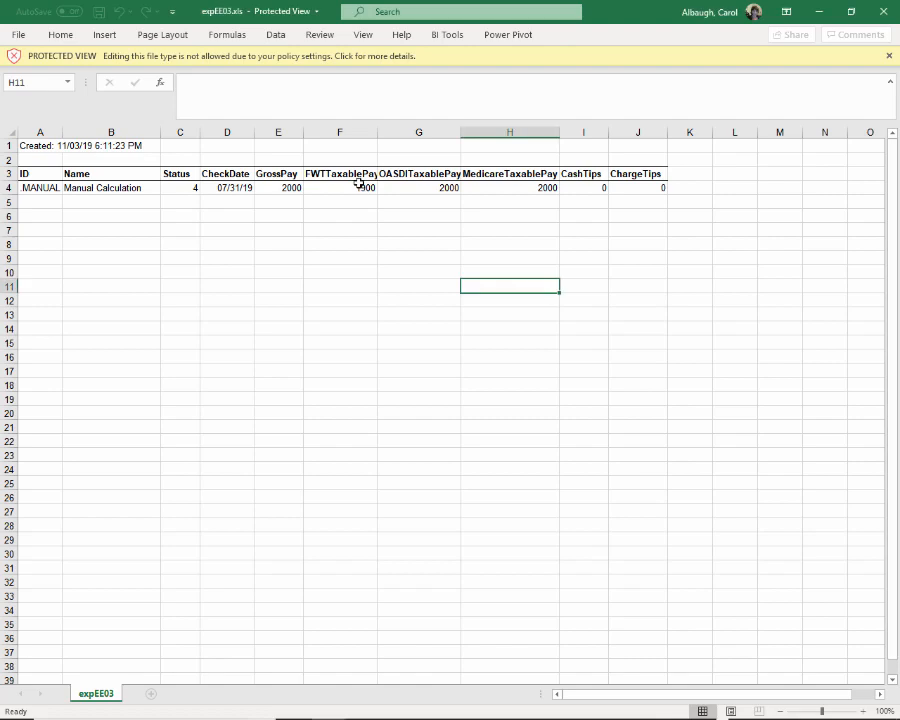
click(359, 184)
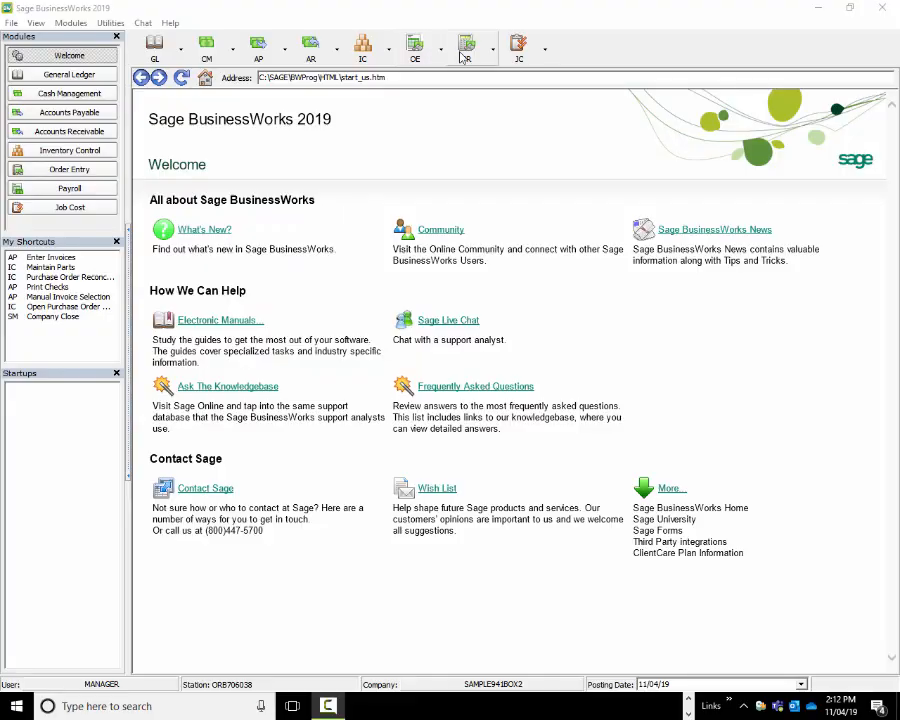
- In Sage BusinessWorks, preview the payroll Company Totals Report - By Check for July 2019 - current quarter, and close the preview
click(469, 50)
mouse_move(484, 122)
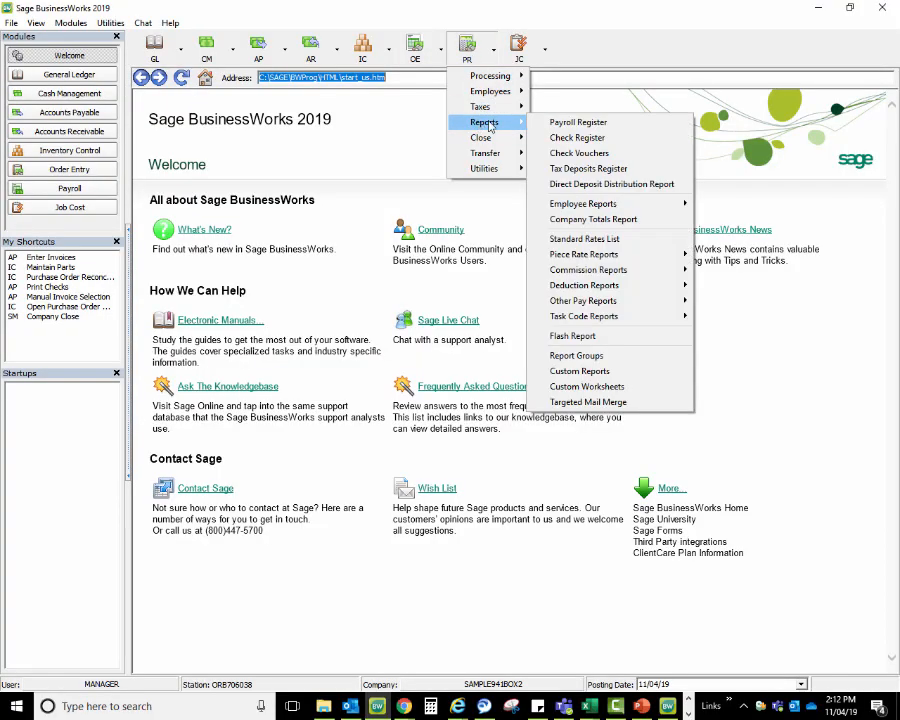
click(602, 220)
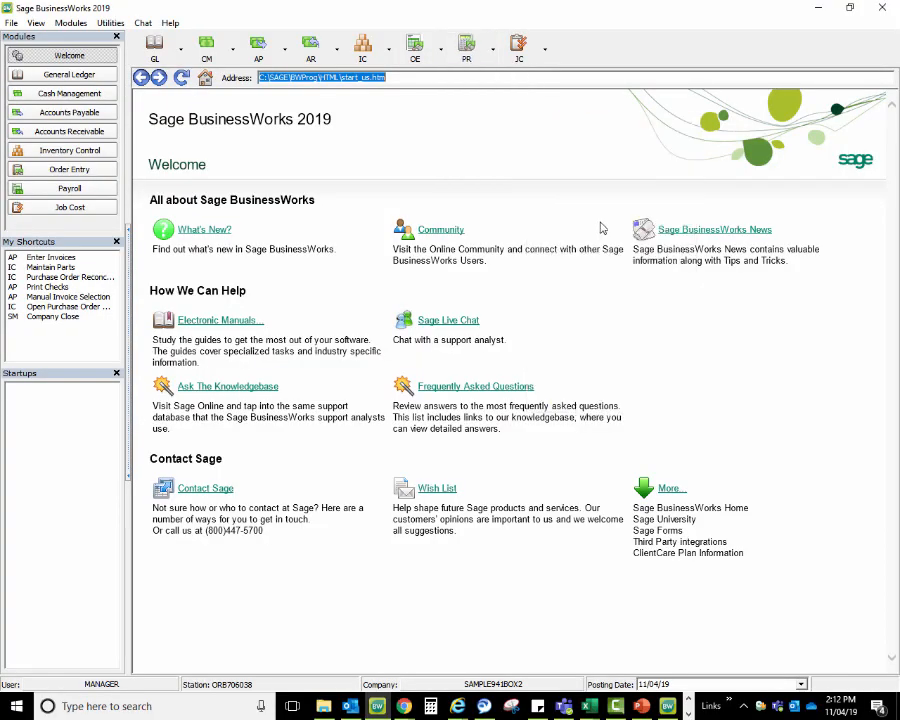
click(460, 376)
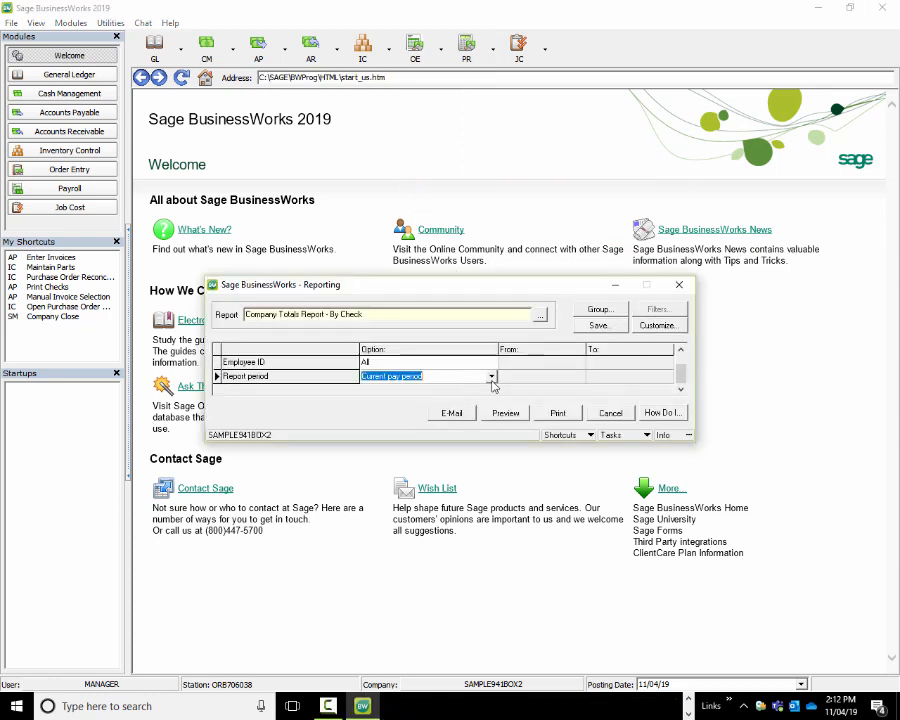
click(460, 376)
click(404, 421)
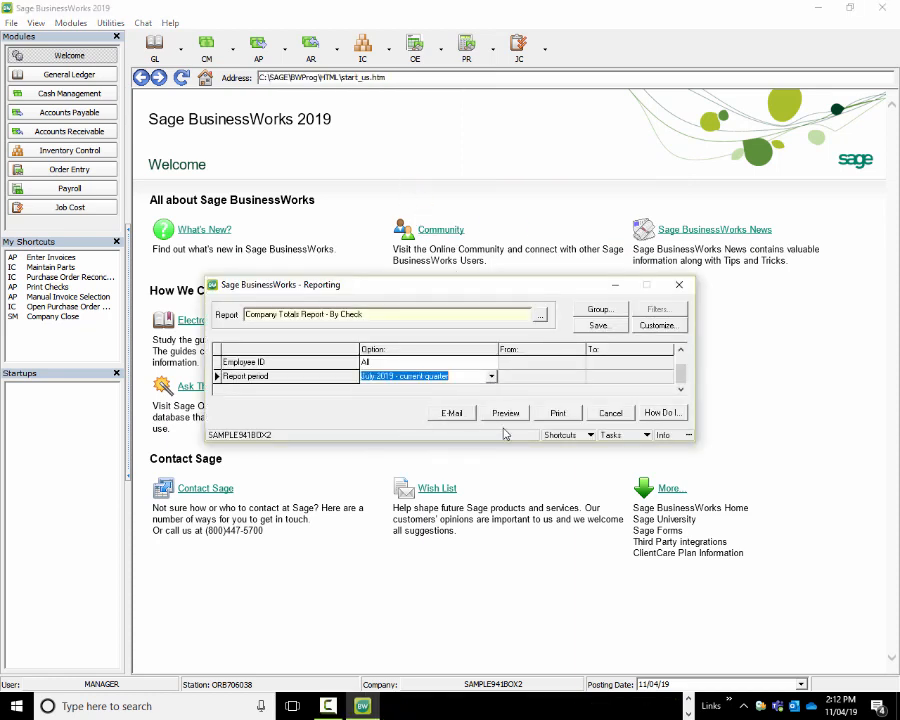
click(510, 417)
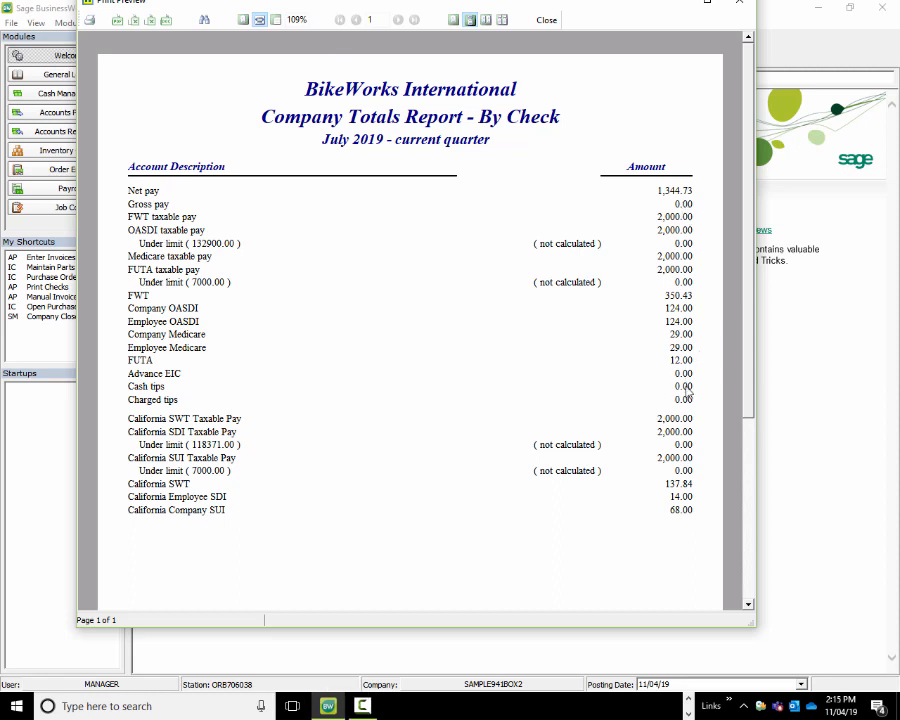
click(545, 19)
- Open the payroll deduction period activity reports and try to preview COMPANY PAID FWT TAXABLE DEDUCTIONS for July 2019 - current quarter
click(486, 50)
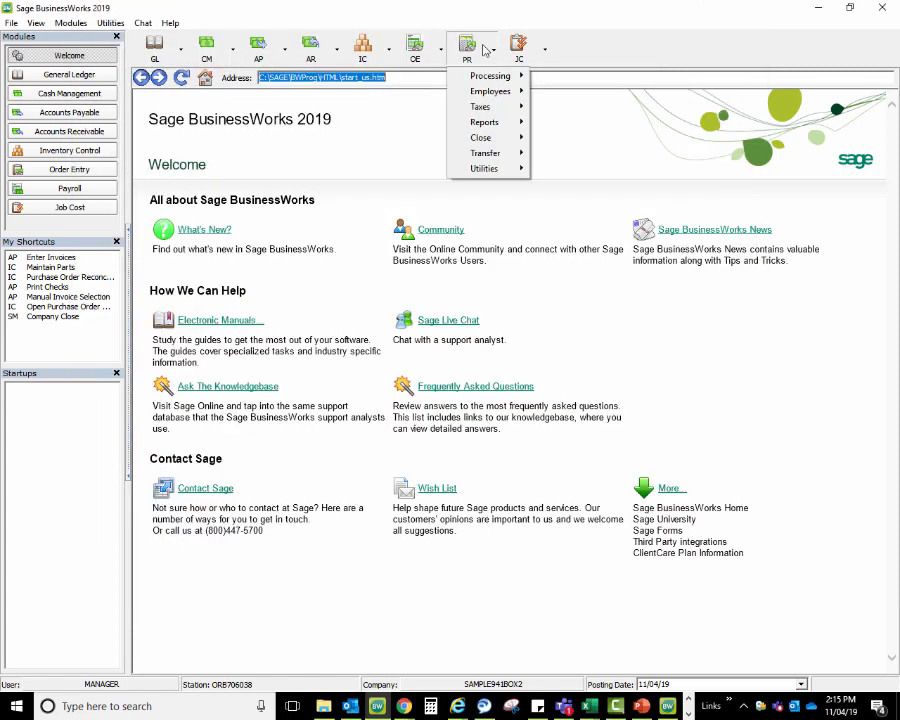
mouse_move(502, 123)
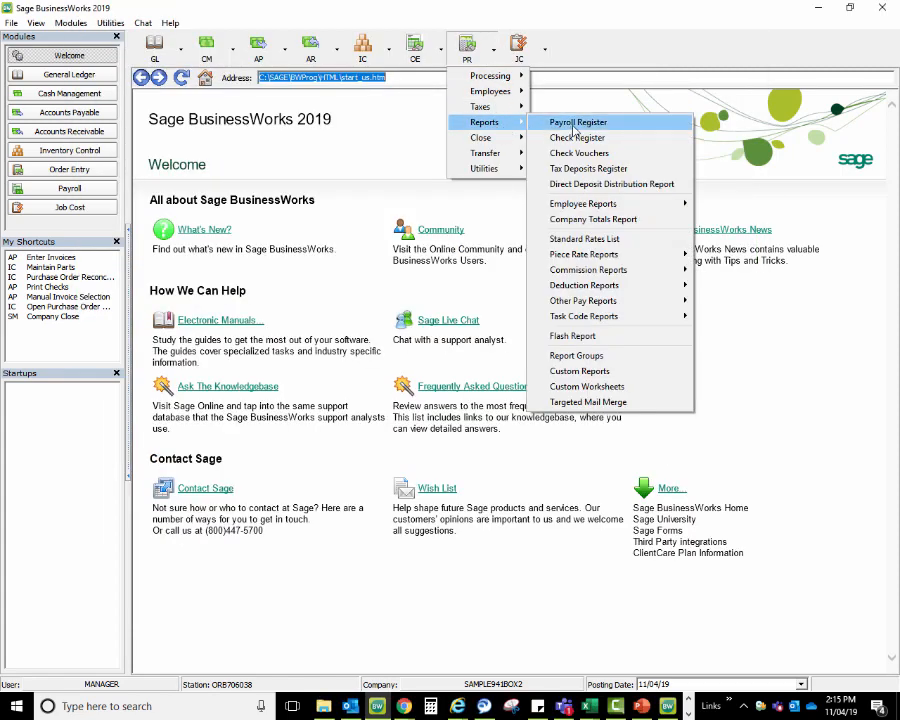
mouse_move(654, 293)
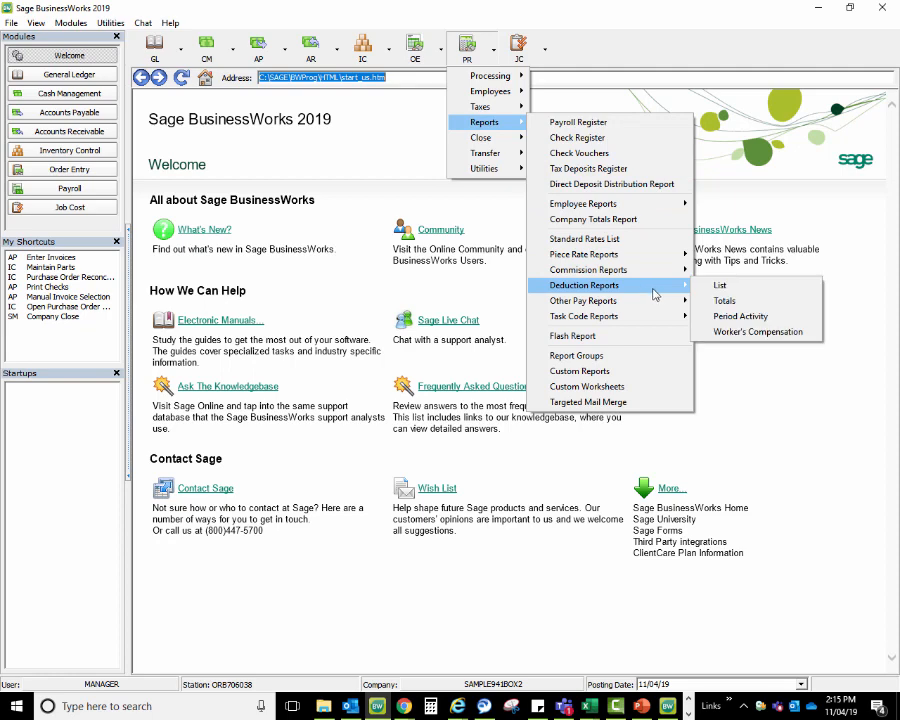
click(745, 318)
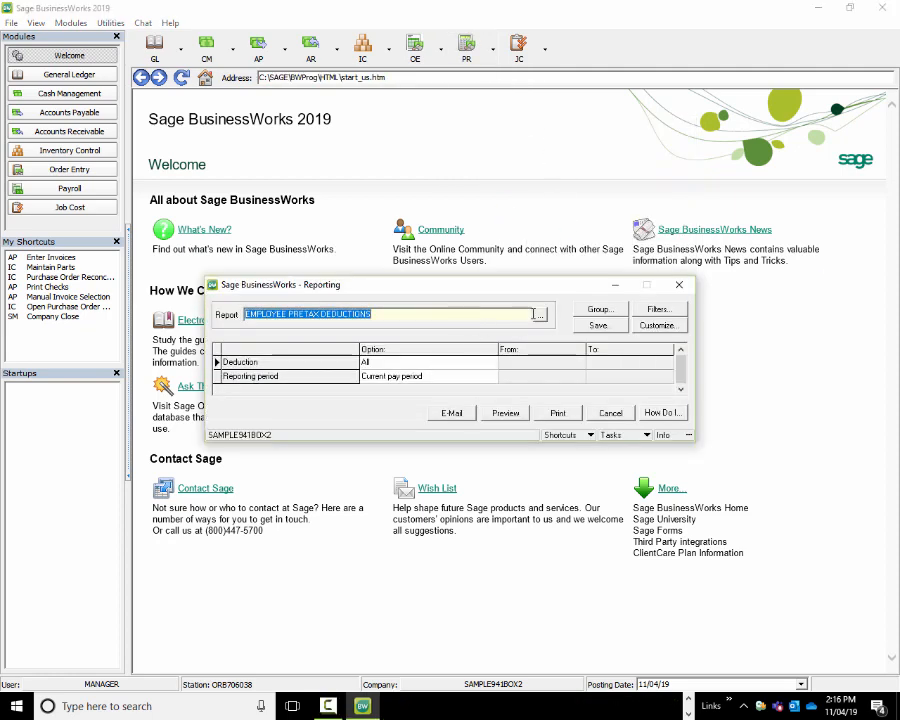
click(539, 314)
click(335, 275)
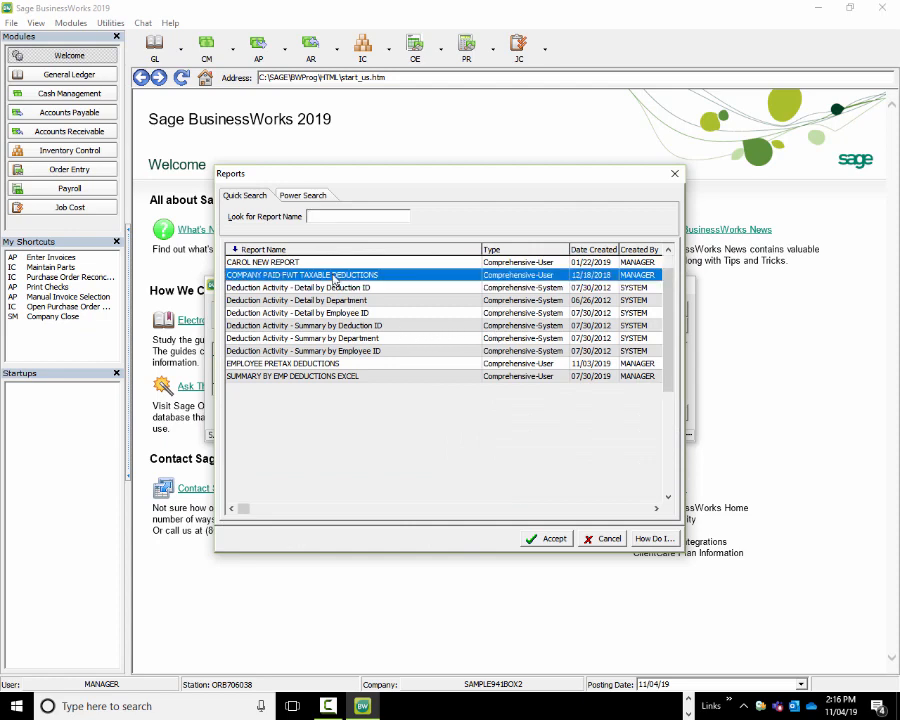
click(553, 541)
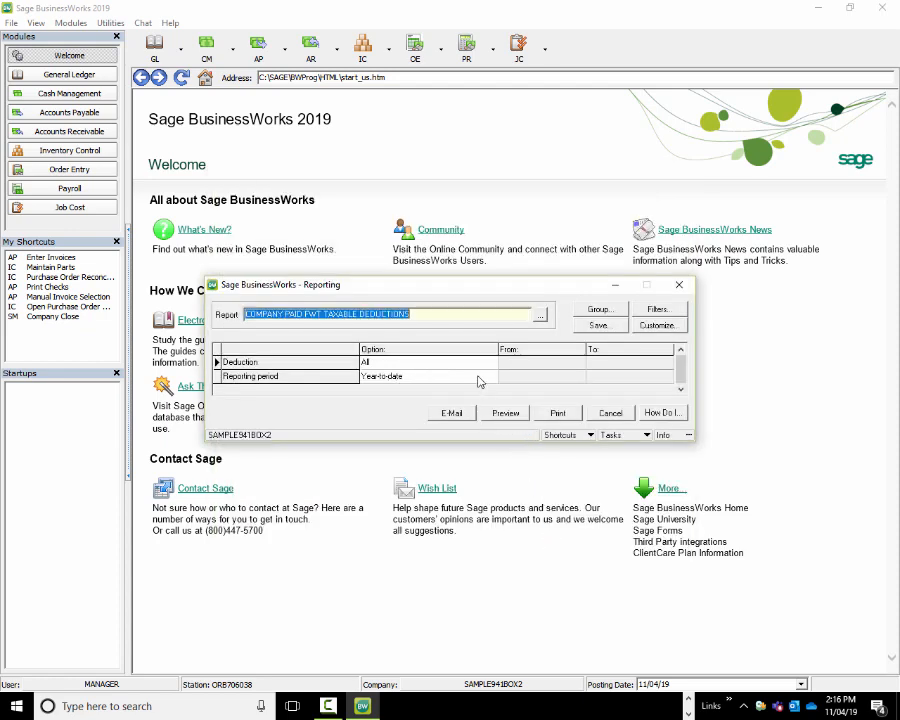
click(491, 376)
click(470, 400)
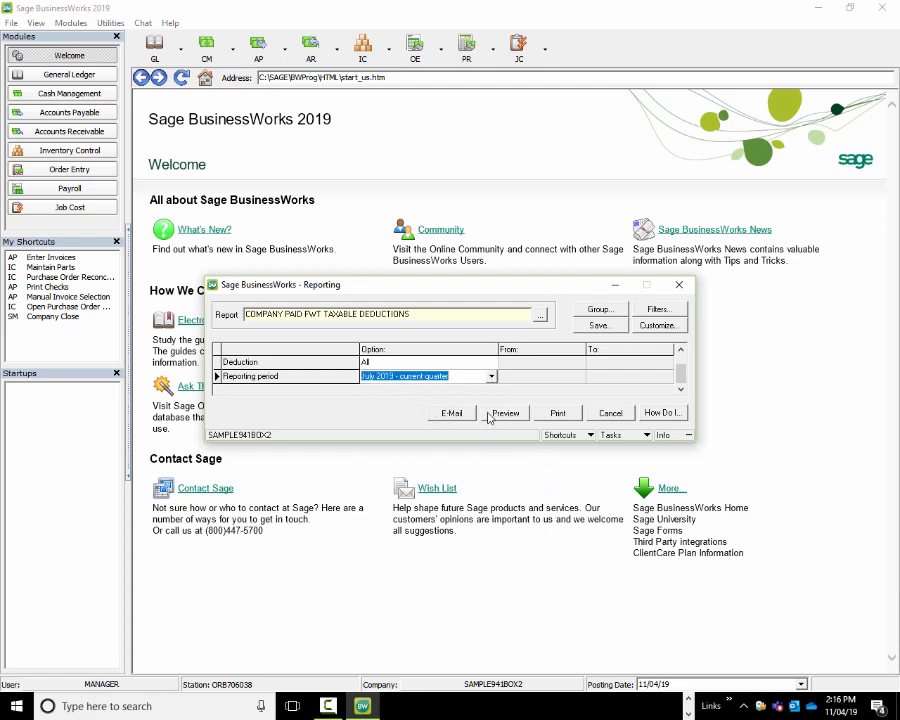
click(508, 416)
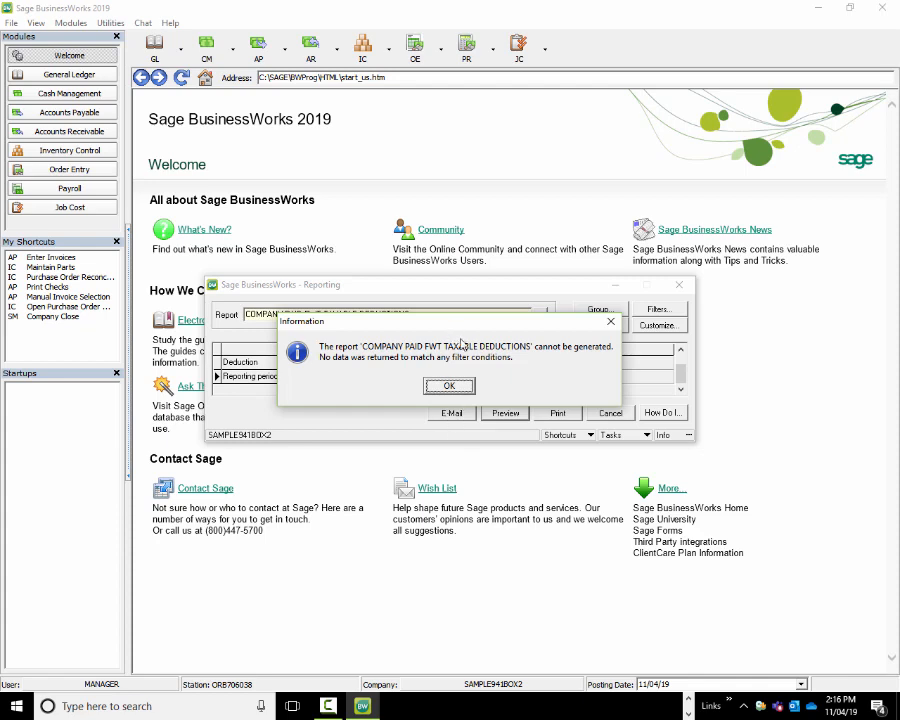
click(460, 387)
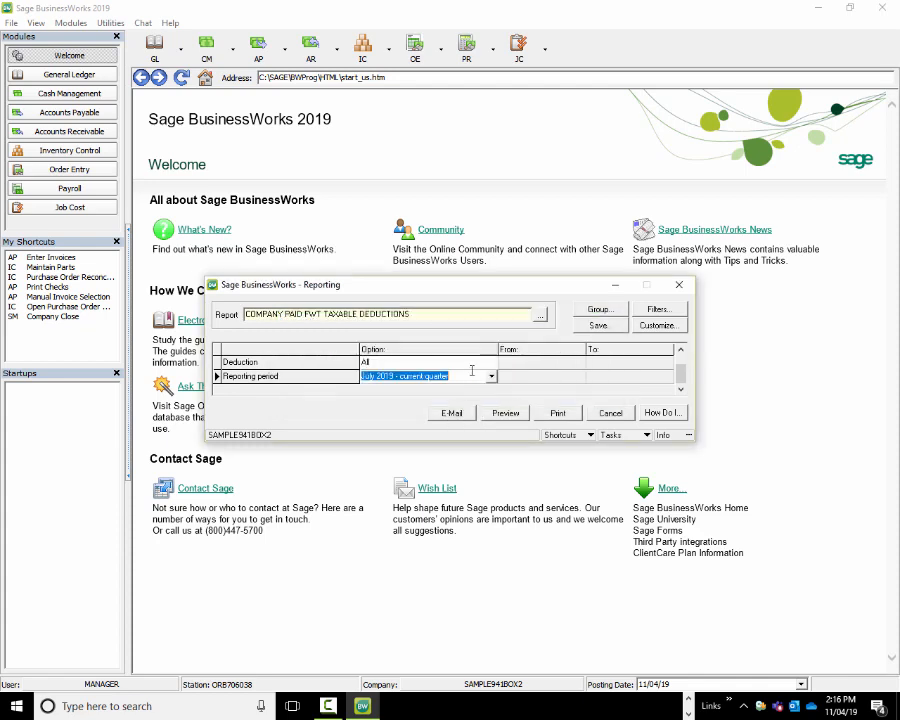
- Switch to the EMPLOYEE PRETAX DEDUCTIONS report and try to preview it for July 2019 - current quarter
click(541, 316)
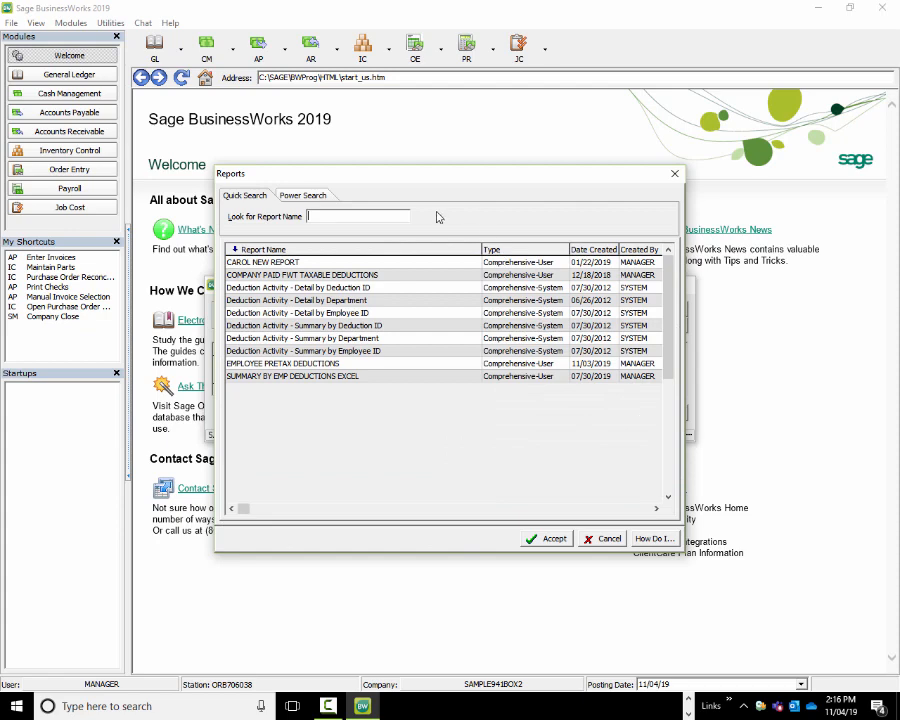
click(297, 364)
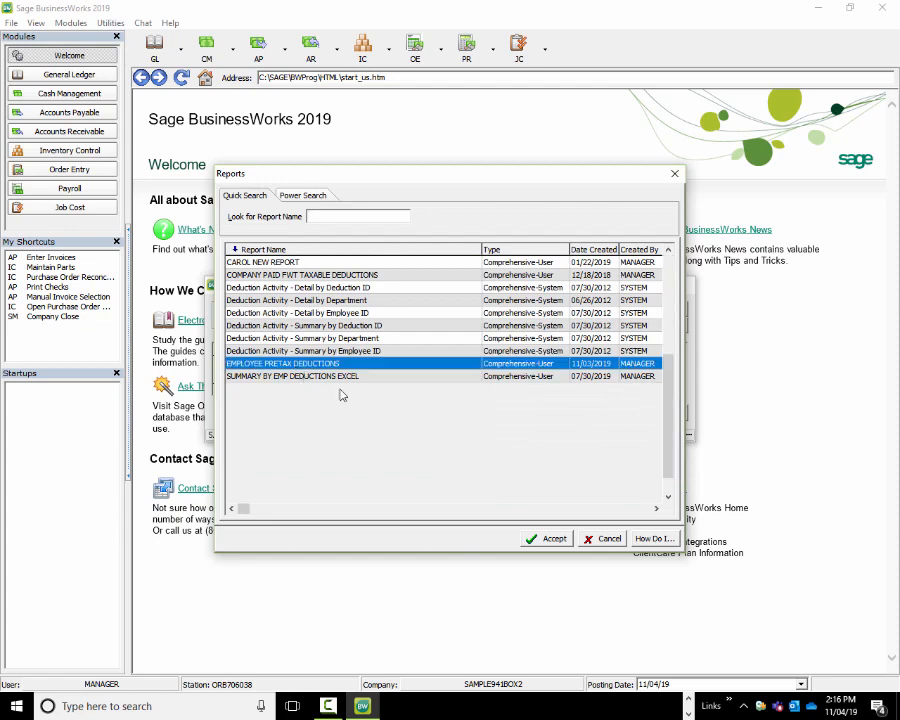
click(545, 541)
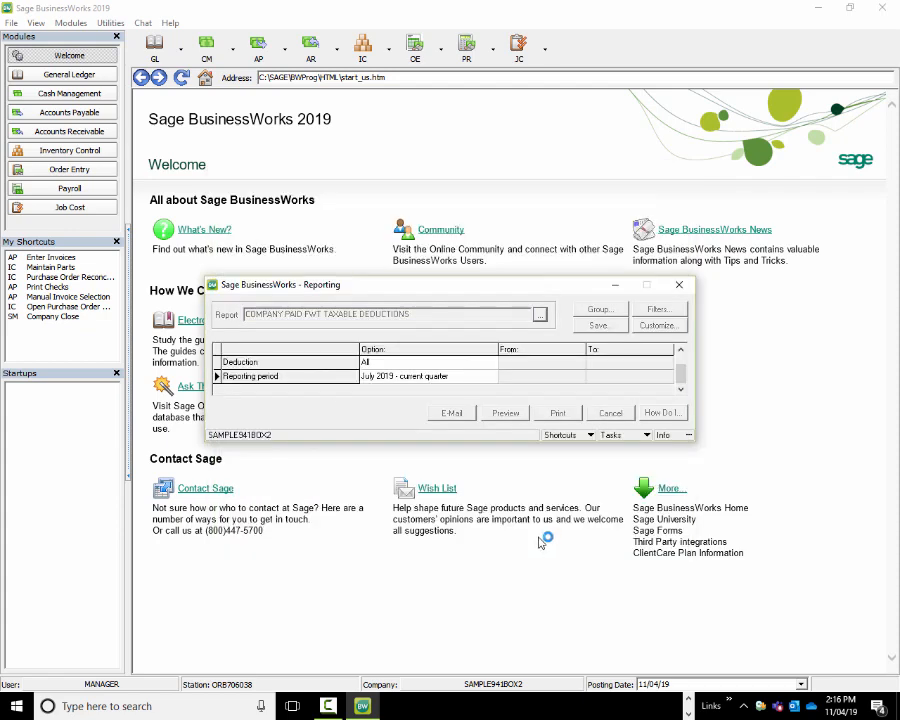
click(452, 379)
click(491, 376)
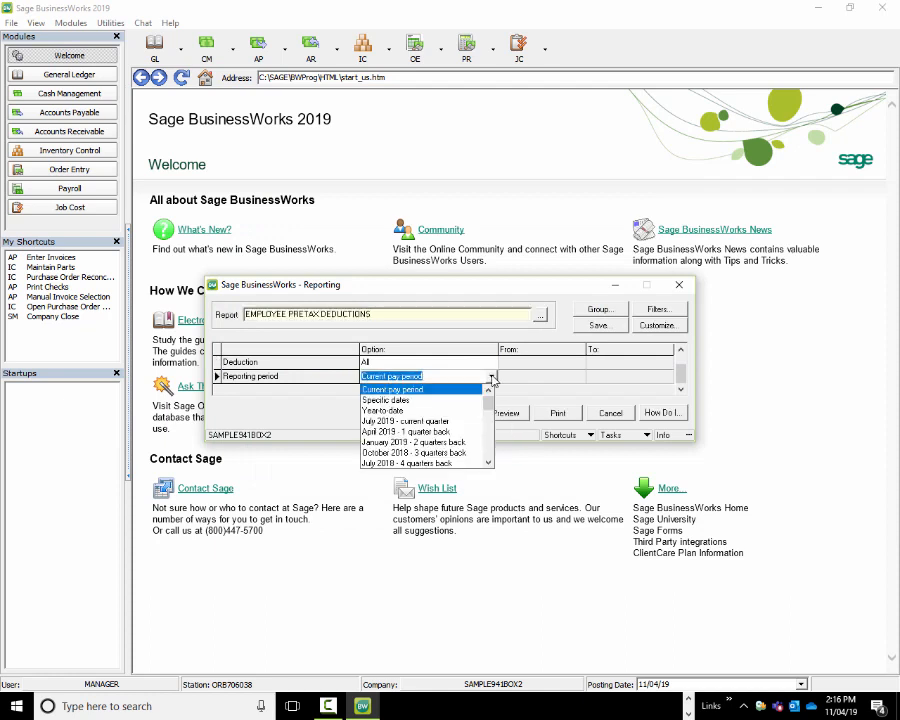
click(392, 421)
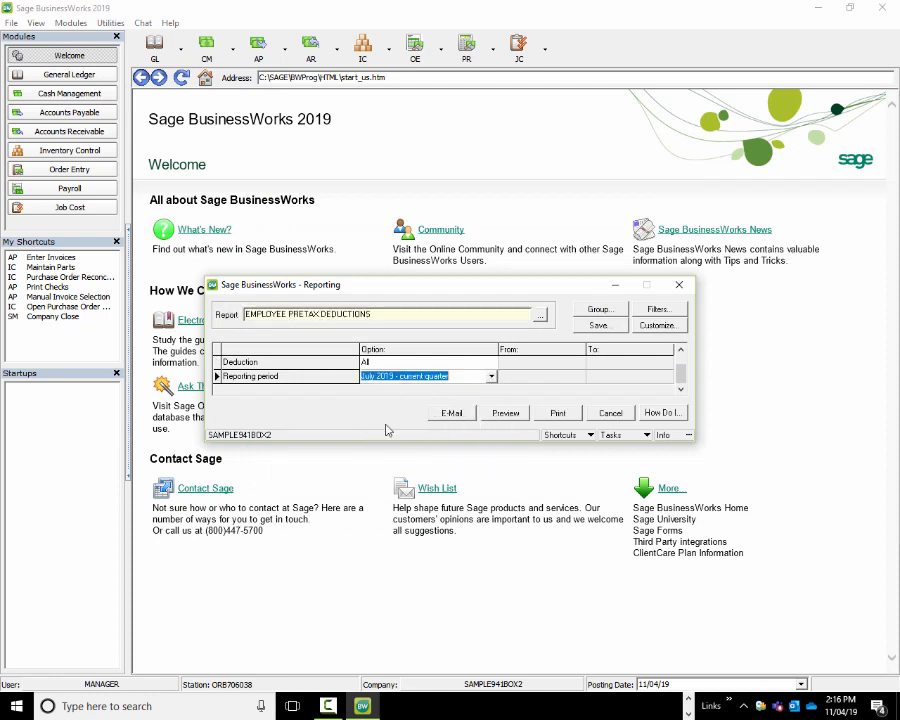
click(505, 413)
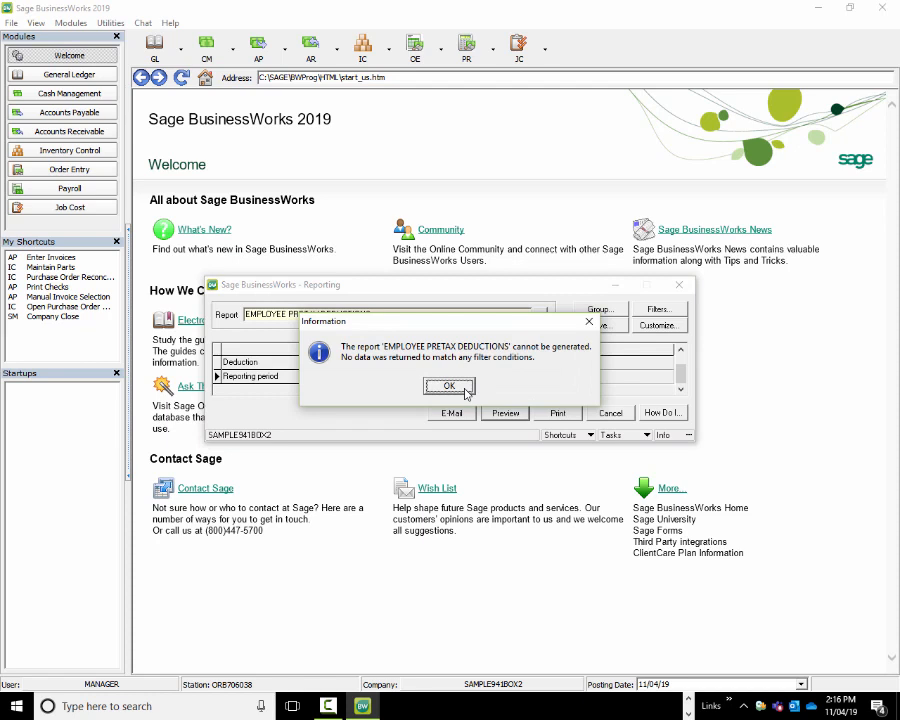
click(465, 391)
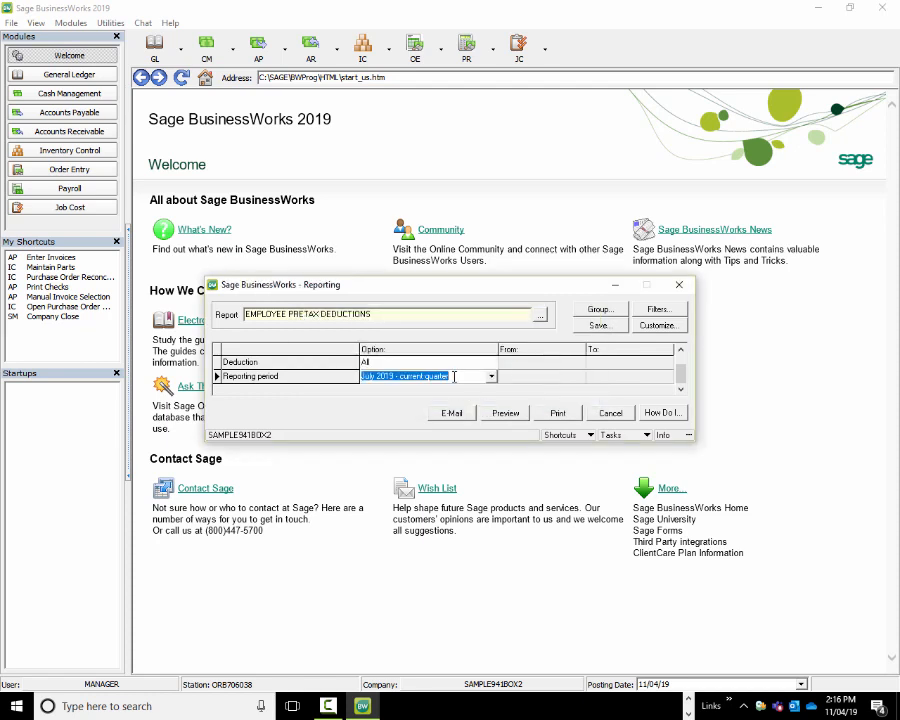
- Close the employee pretax deductions report window and open the payroll Other Pay period activity reports
click(683, 288)
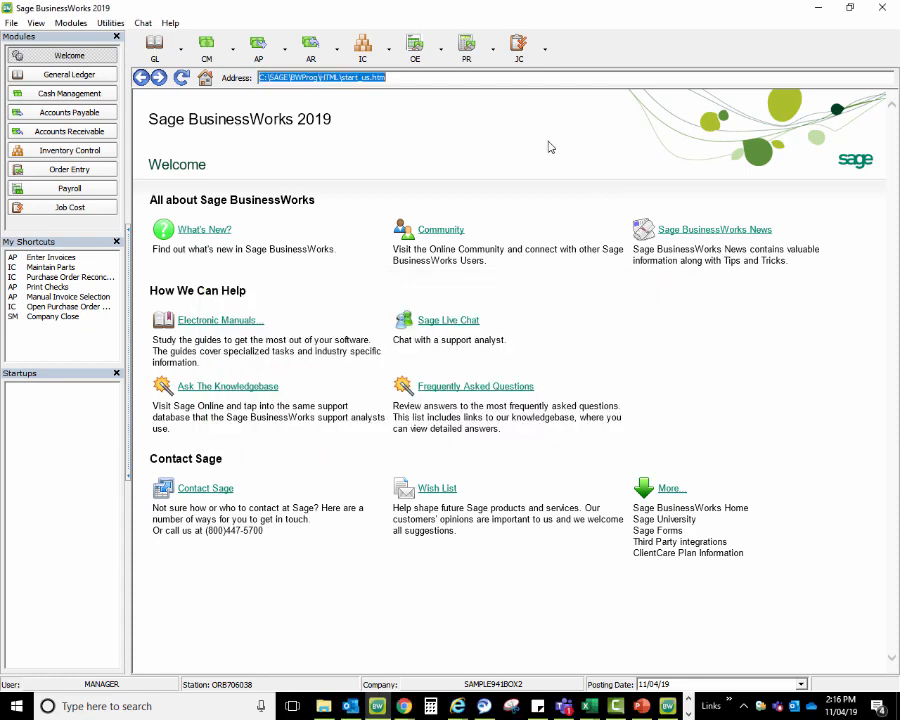
click(481, 49)
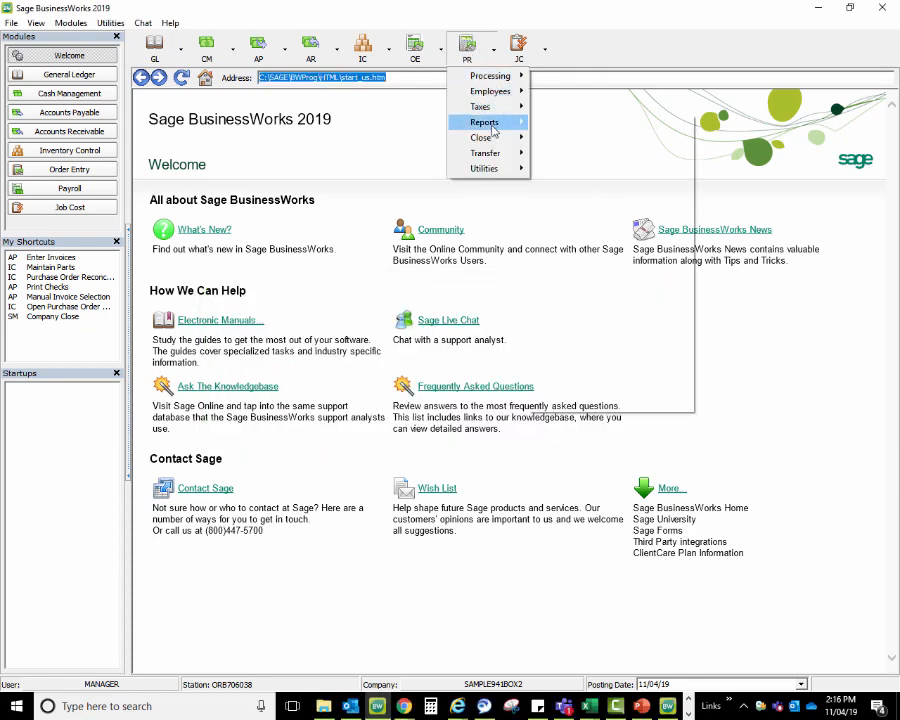
mouse_move(525, 124)
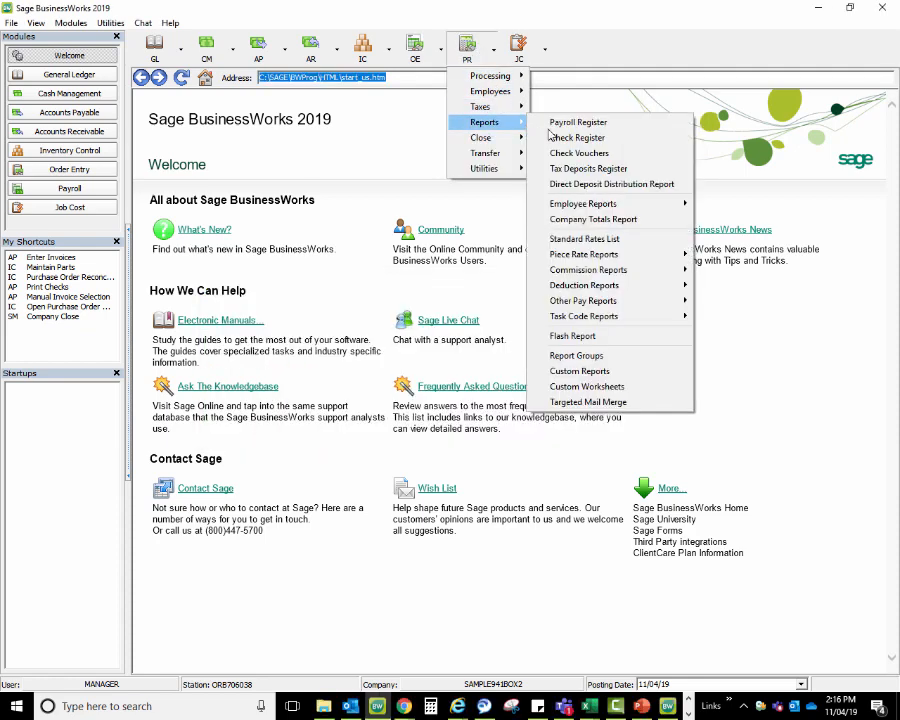
mouse_move(617, 302)
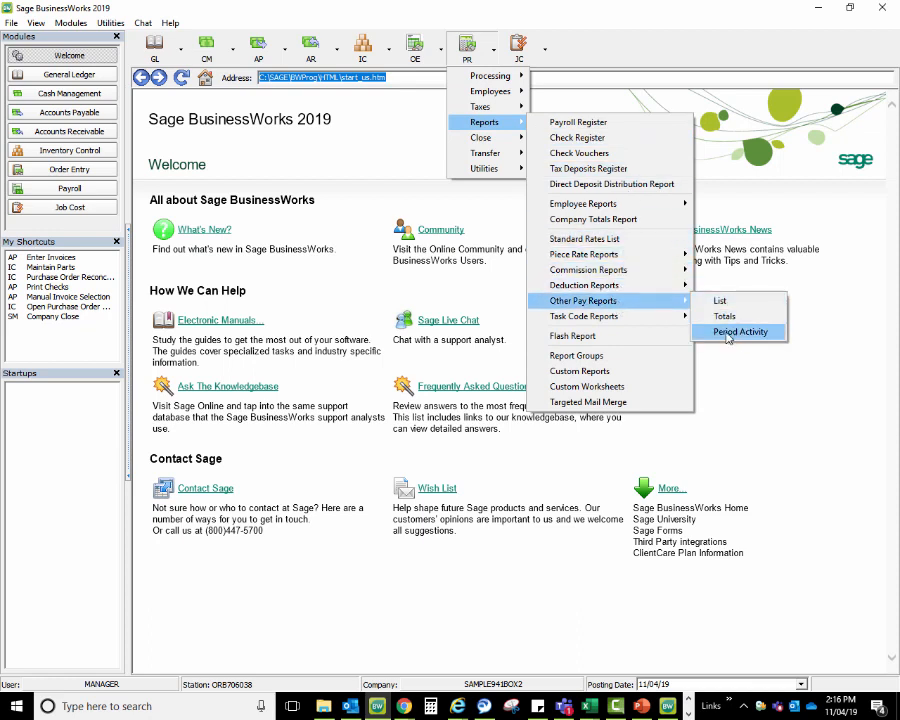
click(742, 331)
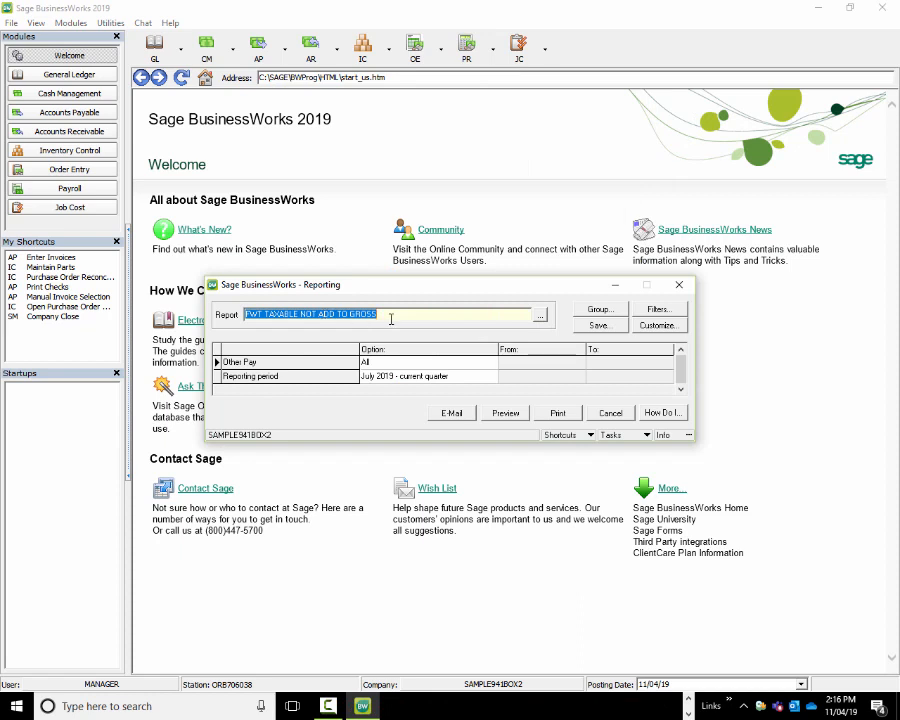
- Preview the FWT TAXABLE NOT ADD TO GROSS report for all other pays with the reporting period July 2019 - current quarter
click(490, 377)
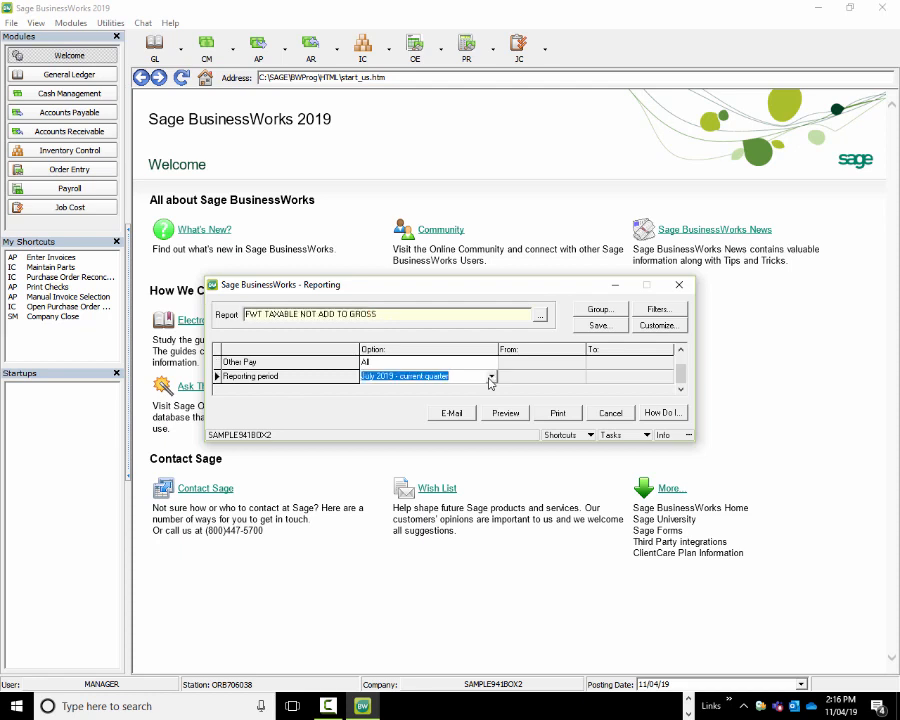
click(491, 376)
click(422, 391)
click(507, 413)
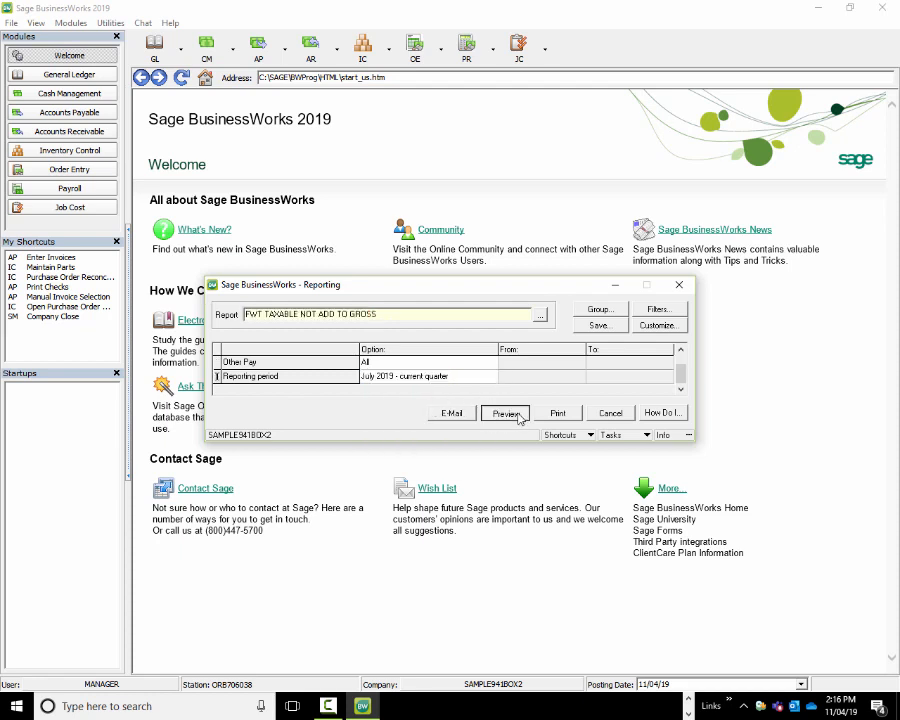